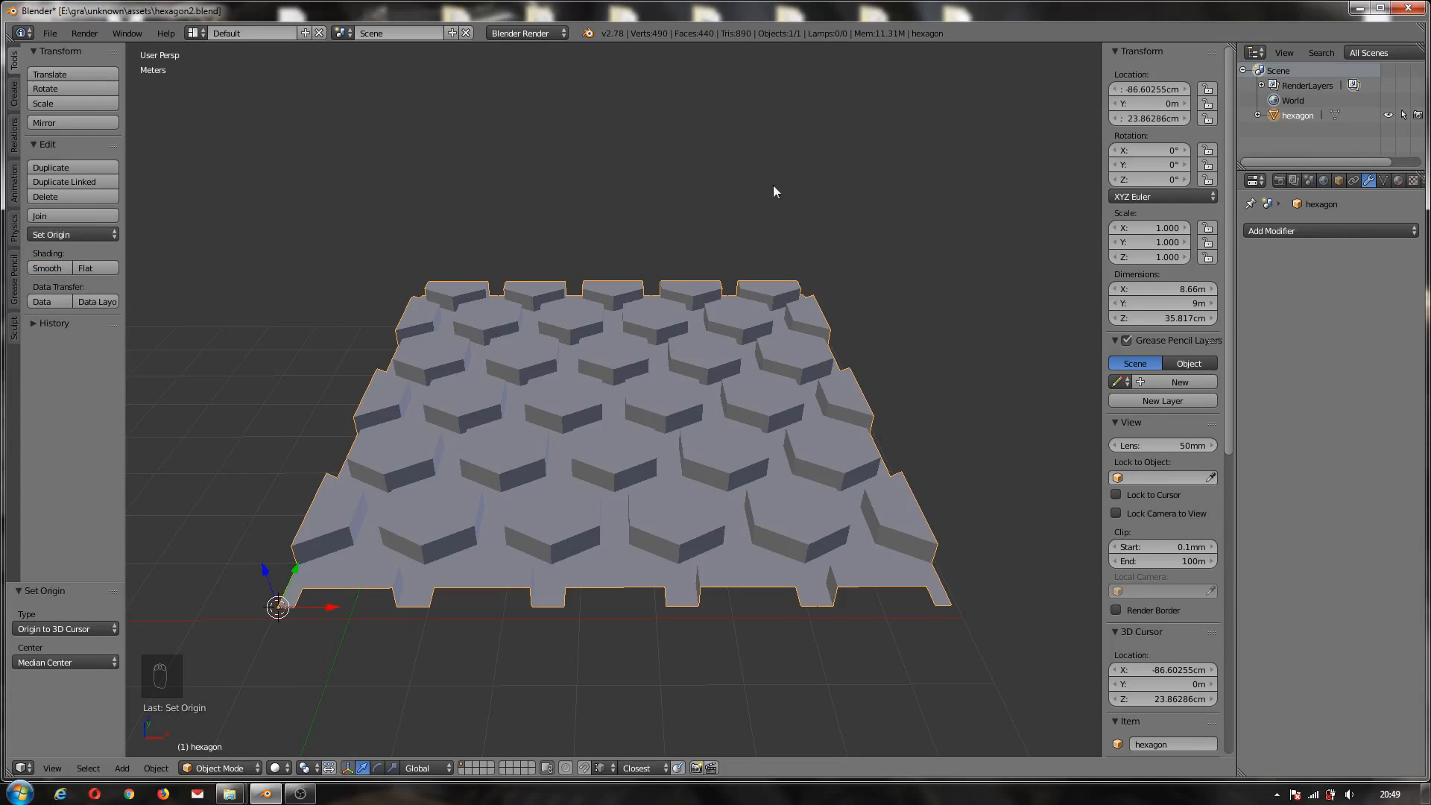
- Reset the hexagon mesh's X, Y and Z location to the default of 0 m
{"action": "right_click", "coordinate": [1118, 89]}
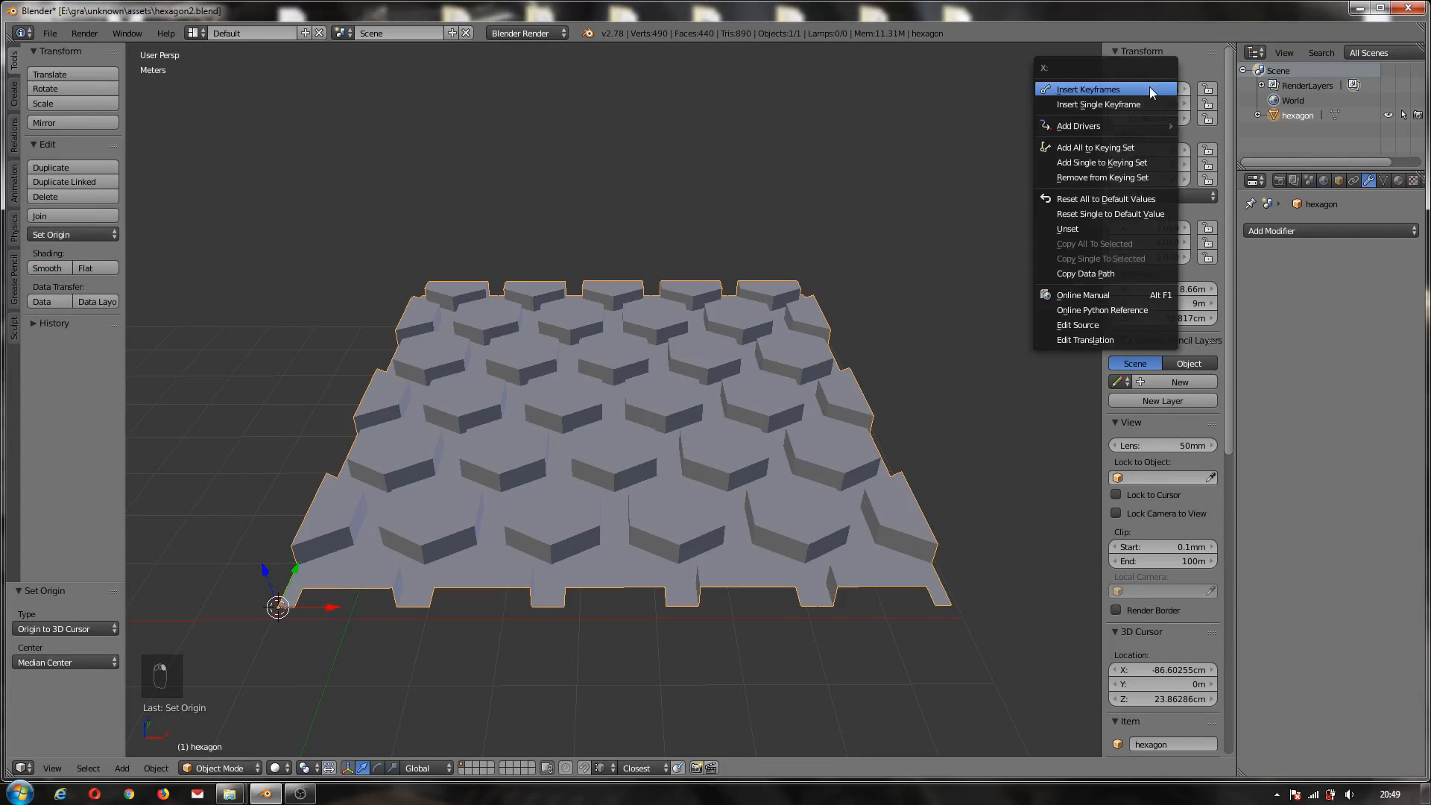
{"action": "left_click", "coordinate": [1085, 198]}
- Place the 3D cursor in the empty space beside the hexagon mesh's far left side and add a plane there
{"action": "left_click", "coordinate": [305, 323]}
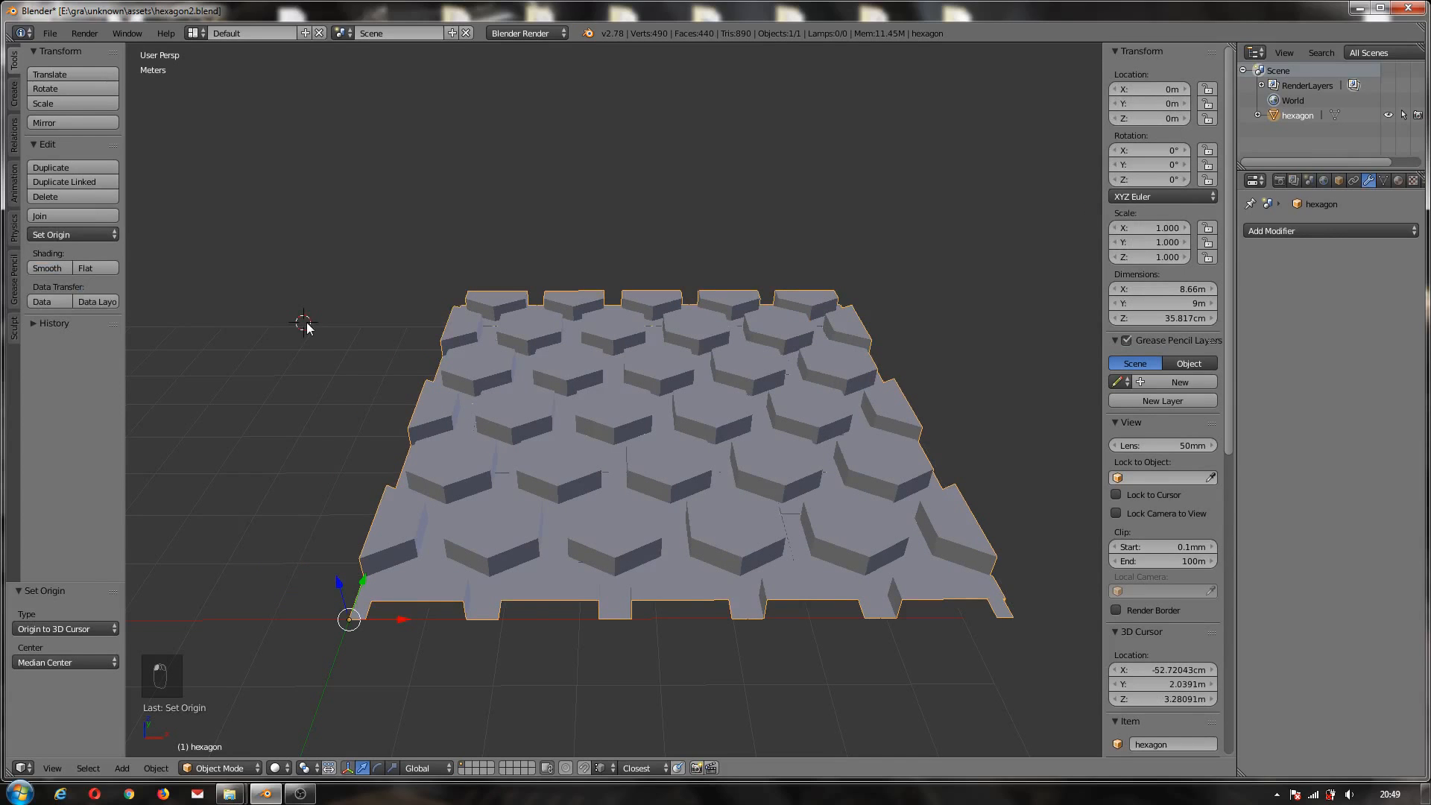
{"action": "key", "text": "shift+a"}
{"action": "mouse_move", "coordinate": [311, 155]}
{"action": "left_click", "coordinate": [368, 157]}
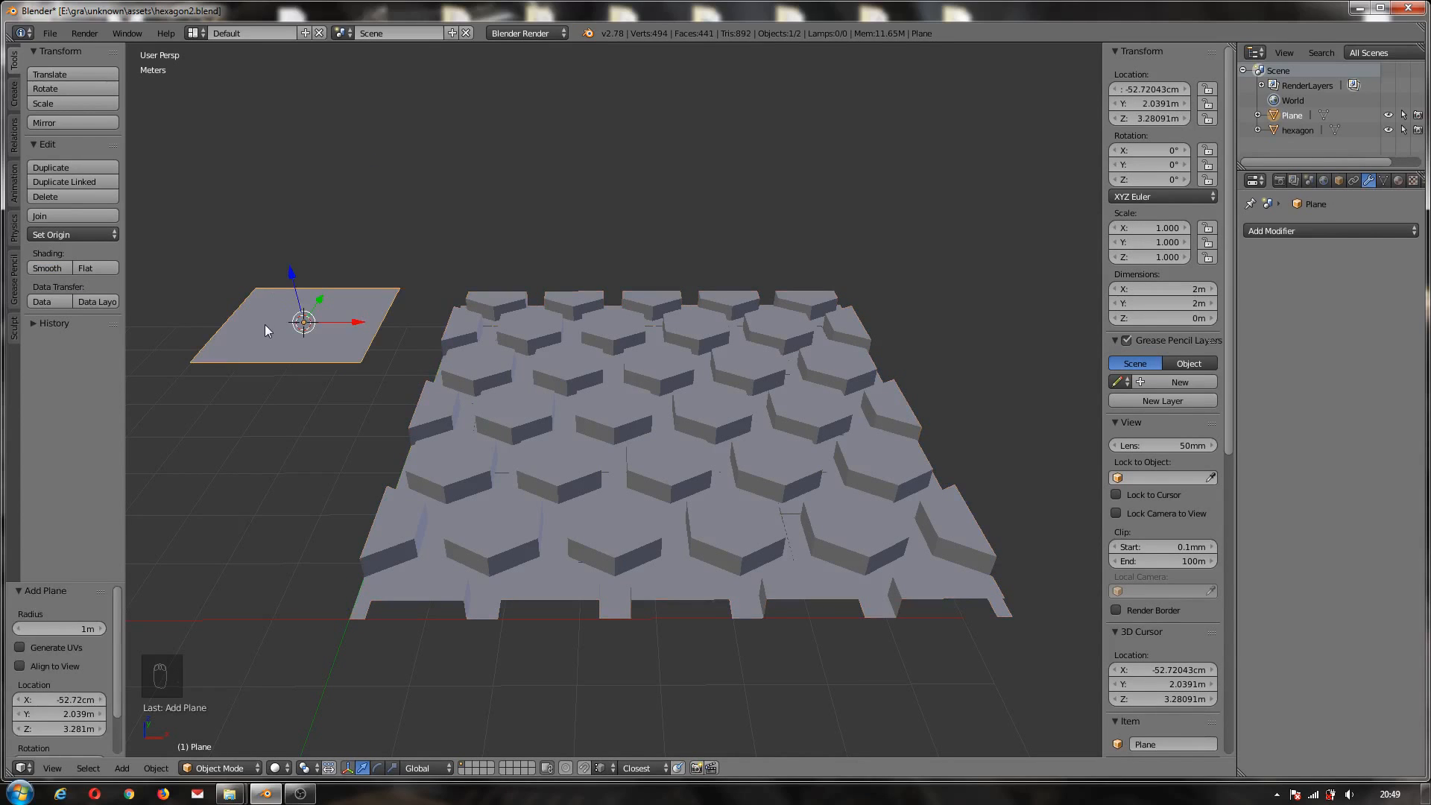
- Move the plane's origin to its front-left corner vertex using the 3D cursor, and reset the plane's location to 0 m on all axes
{"action": "key", "text": "Tab"}
{"action": "right_click", "coordinate": [193, 361]}
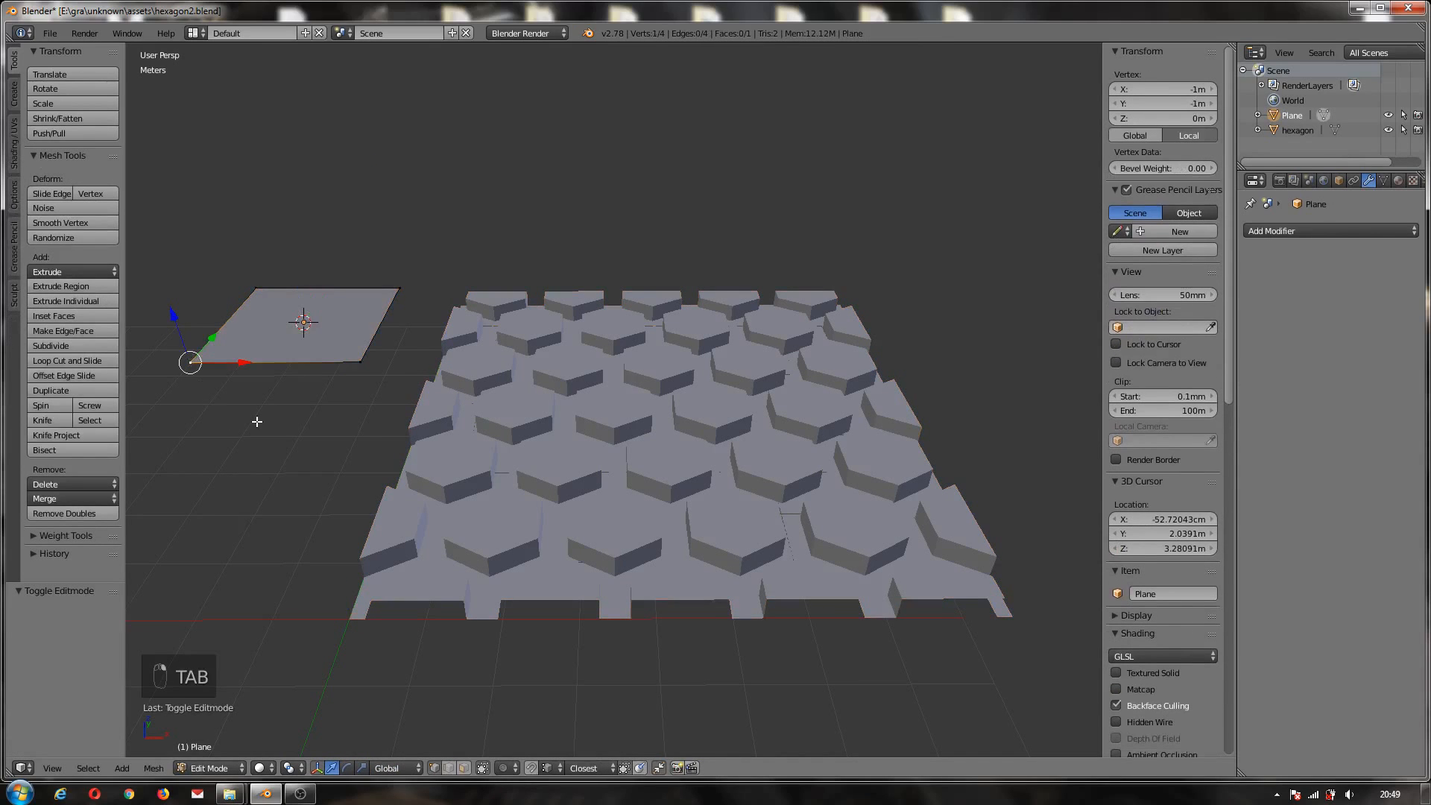
{"action": "key", "text": "shift+s"}
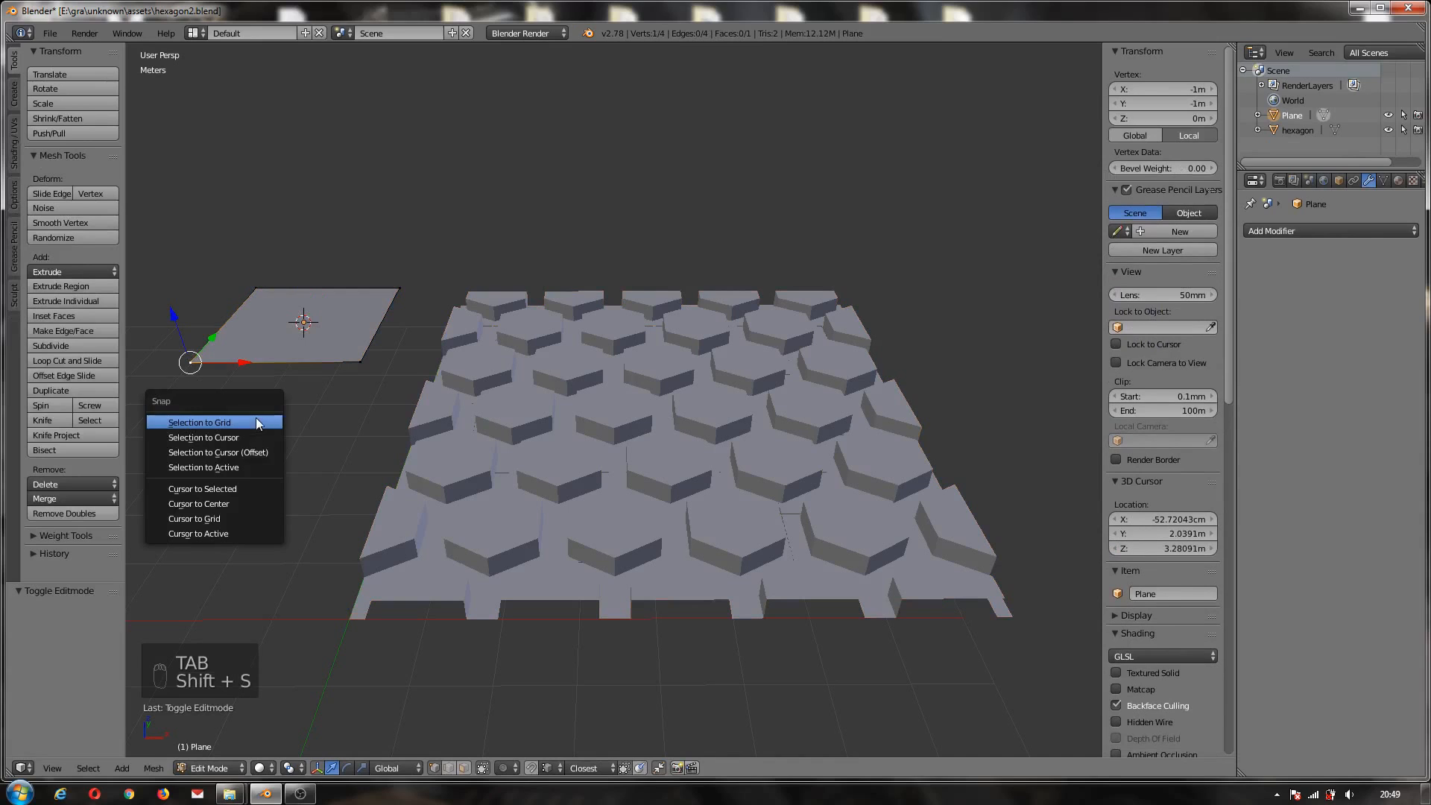
{"action": "left_click", "coordinate": [240, 488]}
{"action": "key", "text": "Tab"}
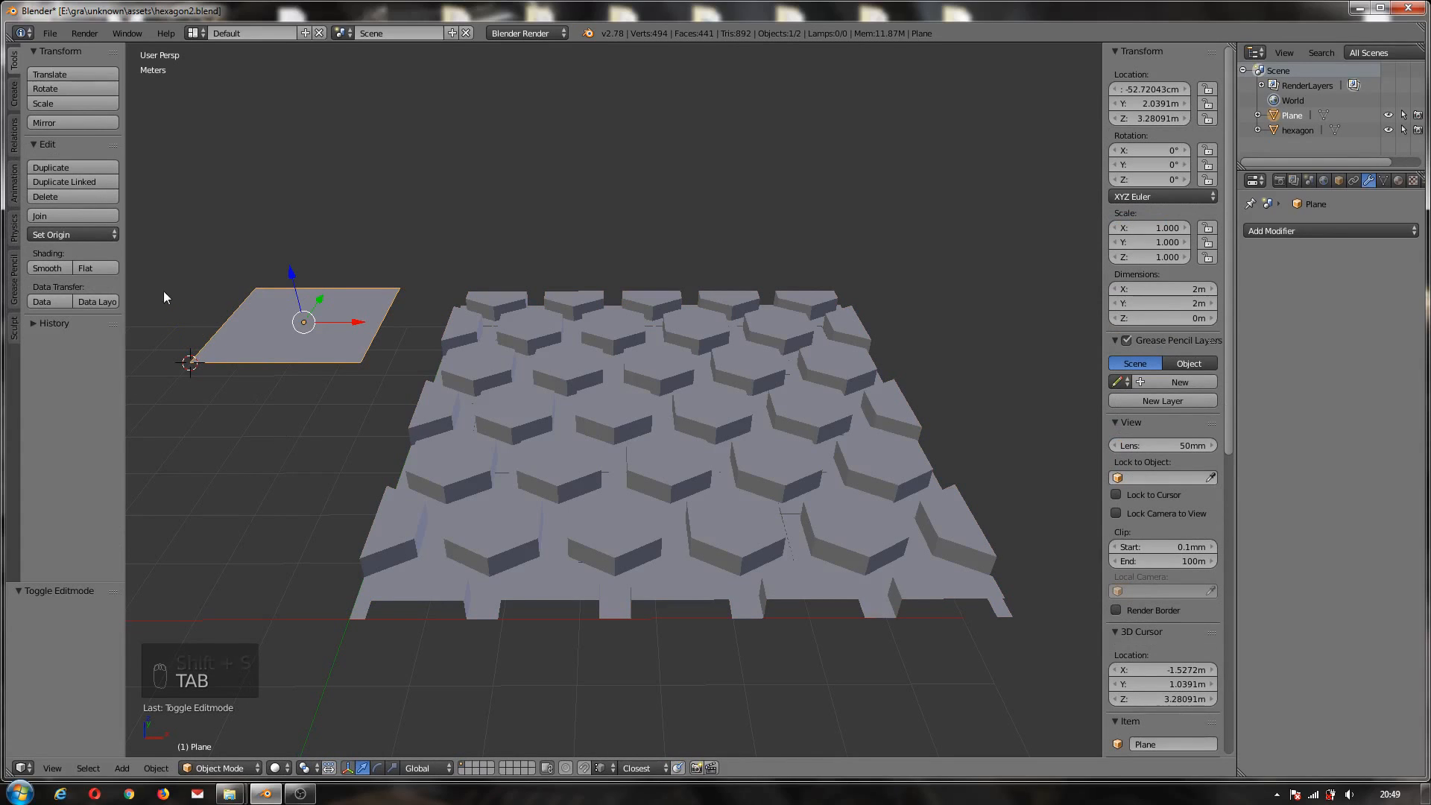
{"action": "left_click", "coordinate": [68, 235]}
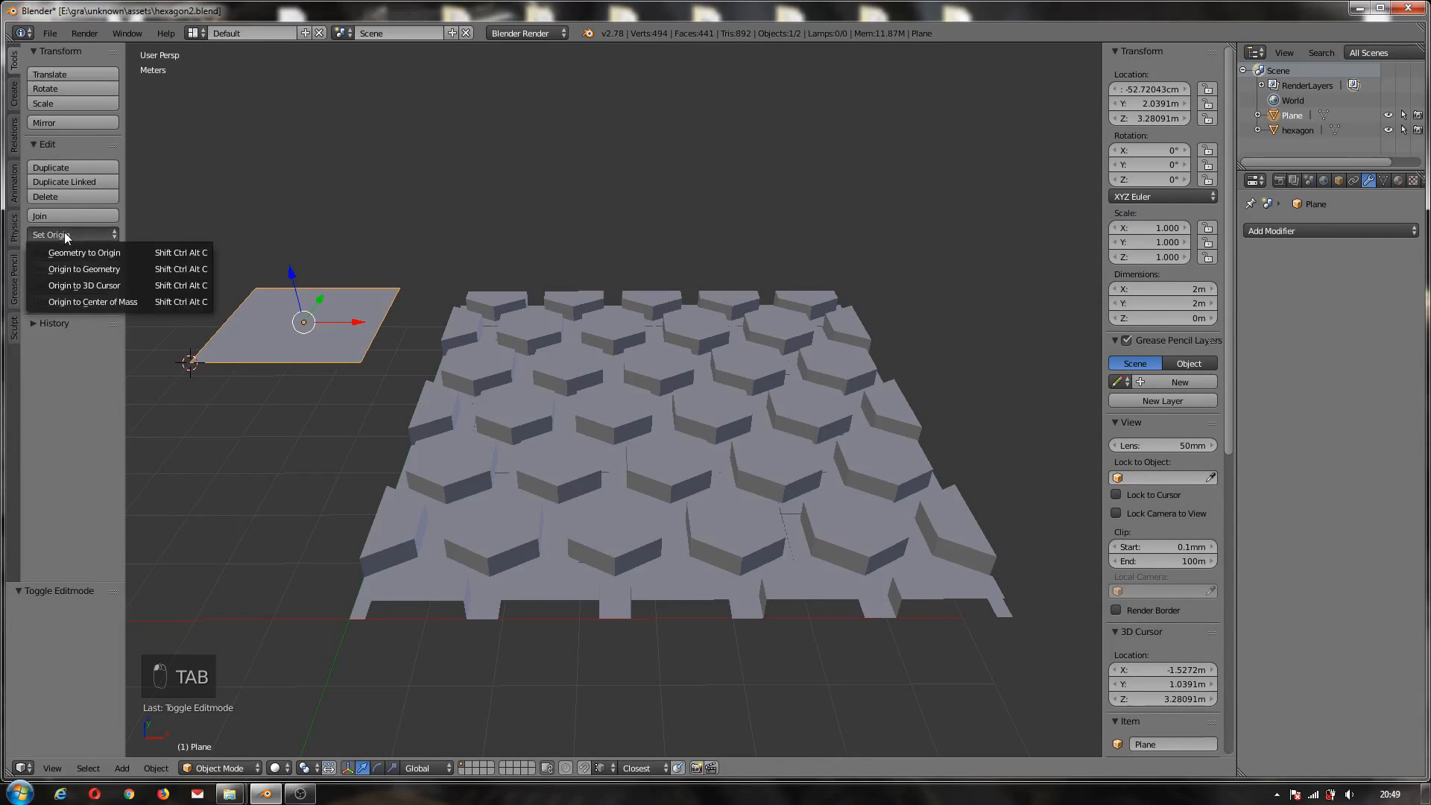
{"action": "left_click", "coordinate": [81, 285]}
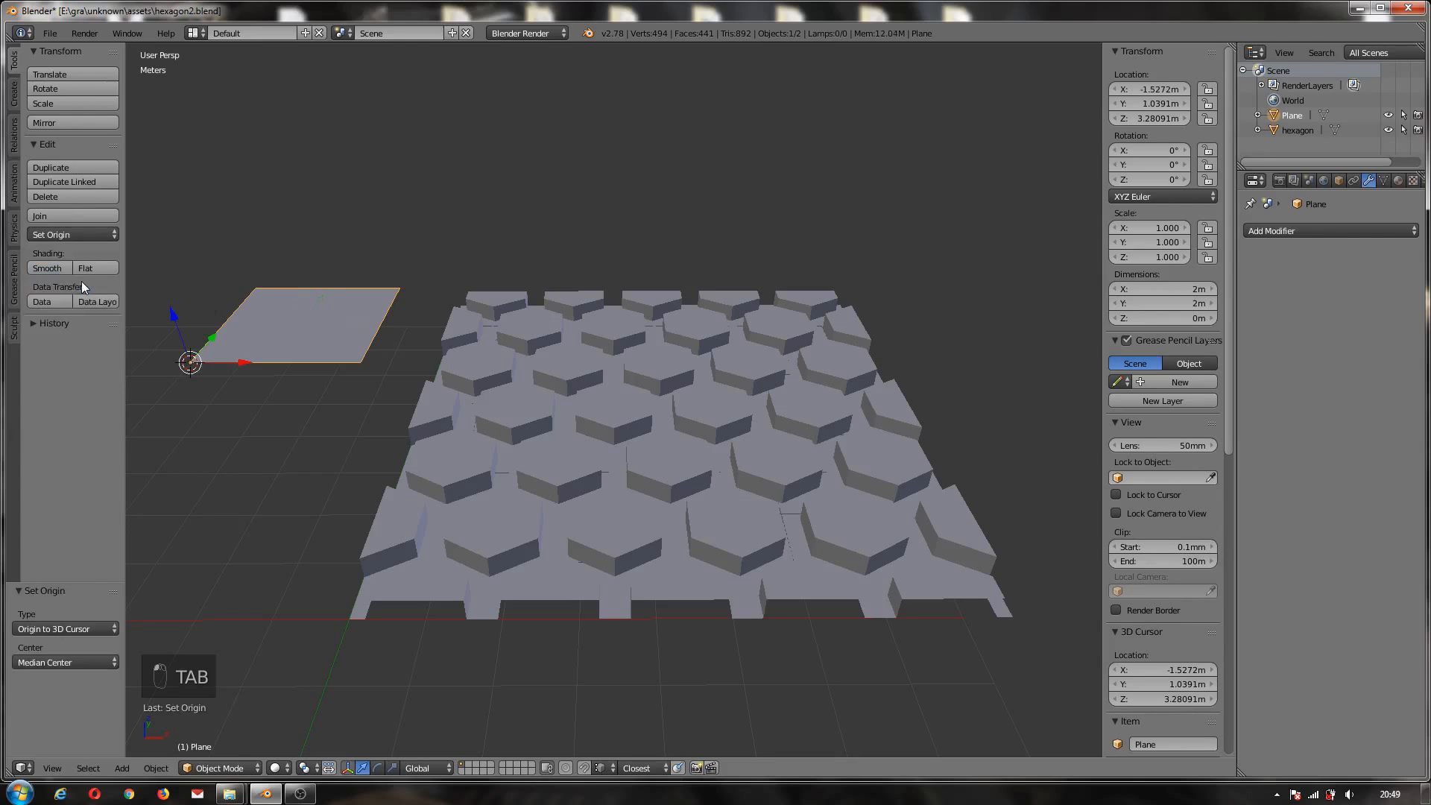
{"action": "right_click", "coordinate": [1150, 89]}
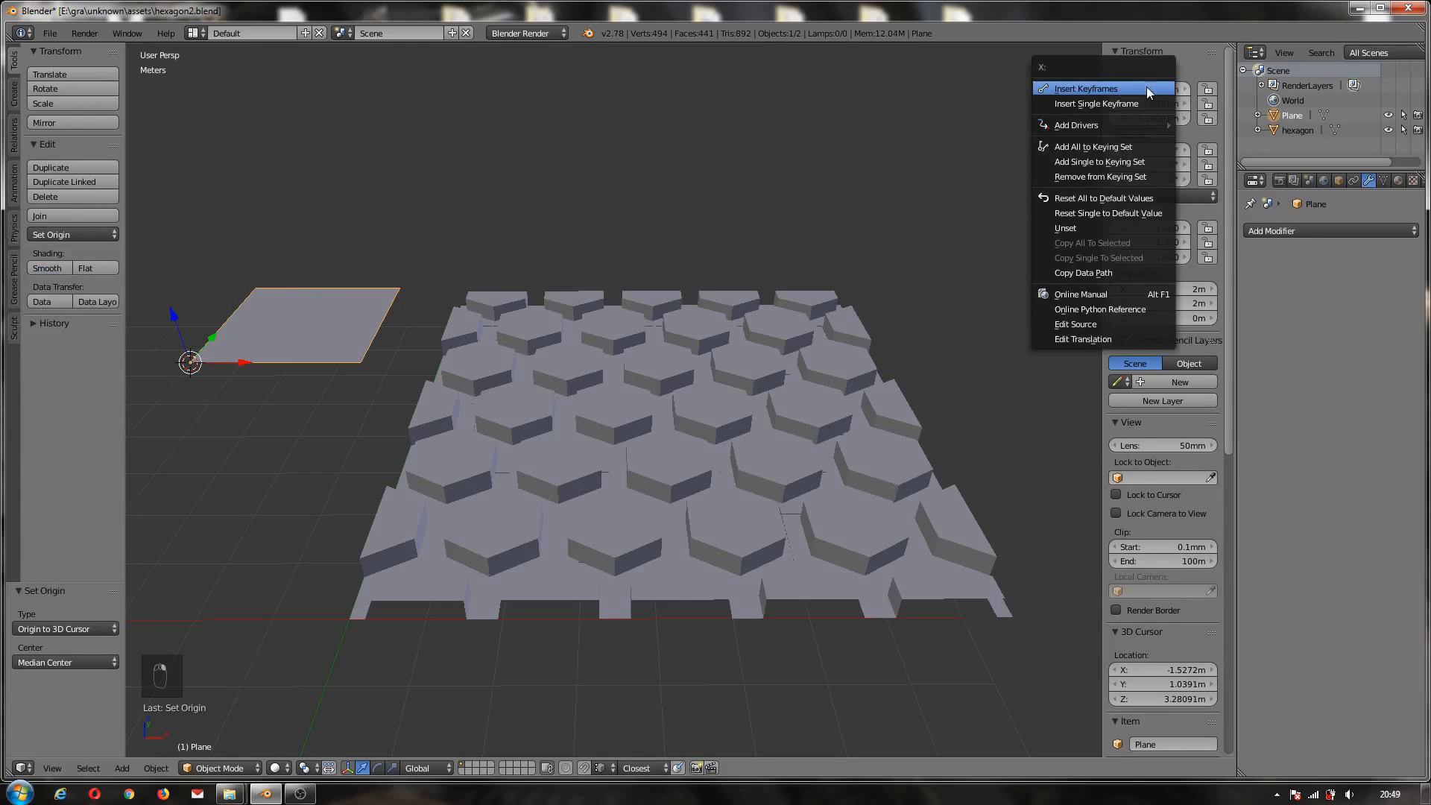
{"action": "left_click", "coordinate": [1082, 198]}
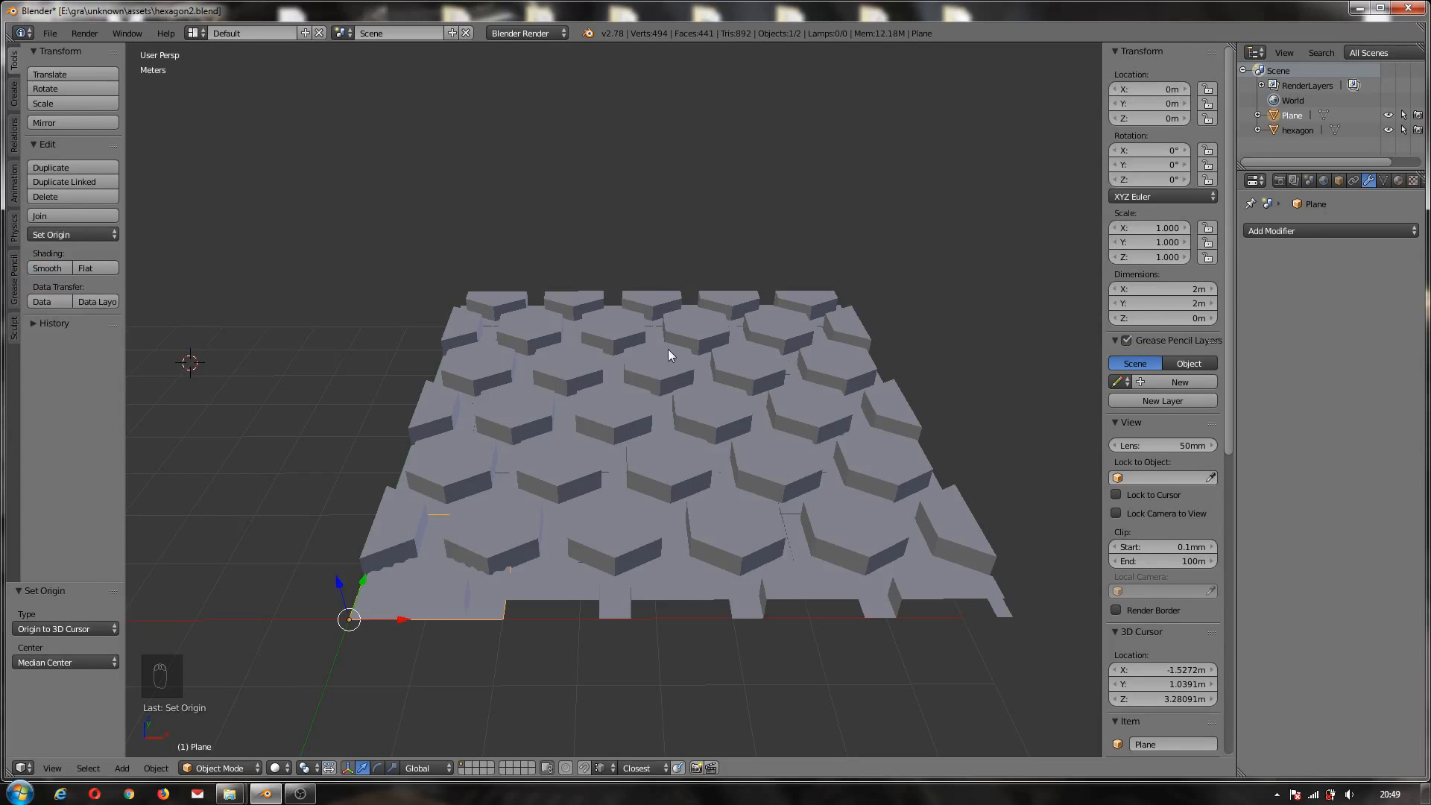
- Display the scene as a wireframe in top orthographic view and snap the 3D cursor to the world center
{"action": "key", "text": "KP_7"}
{"action": "key", "text": "KP_5"}
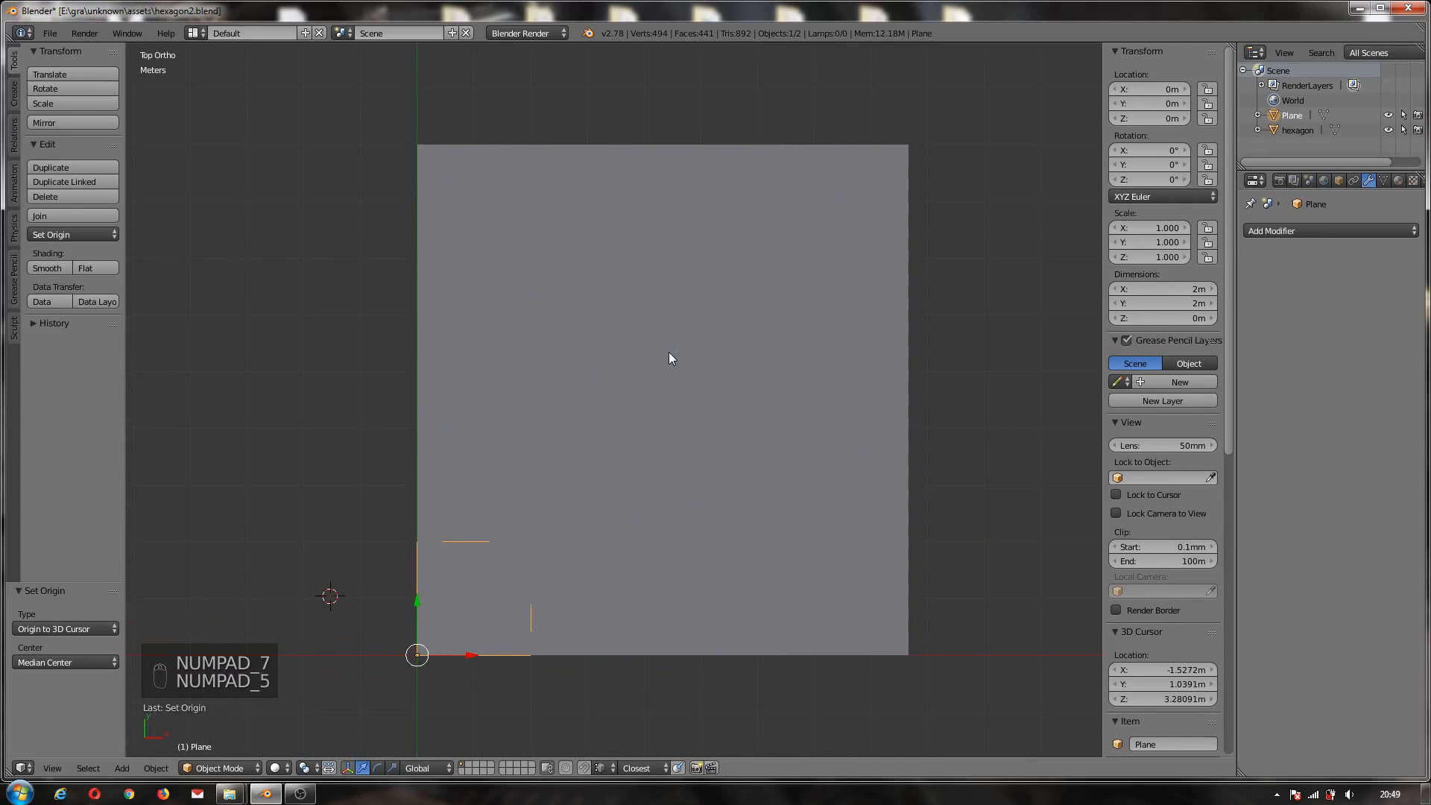
{"action": "key", "text": "z"}
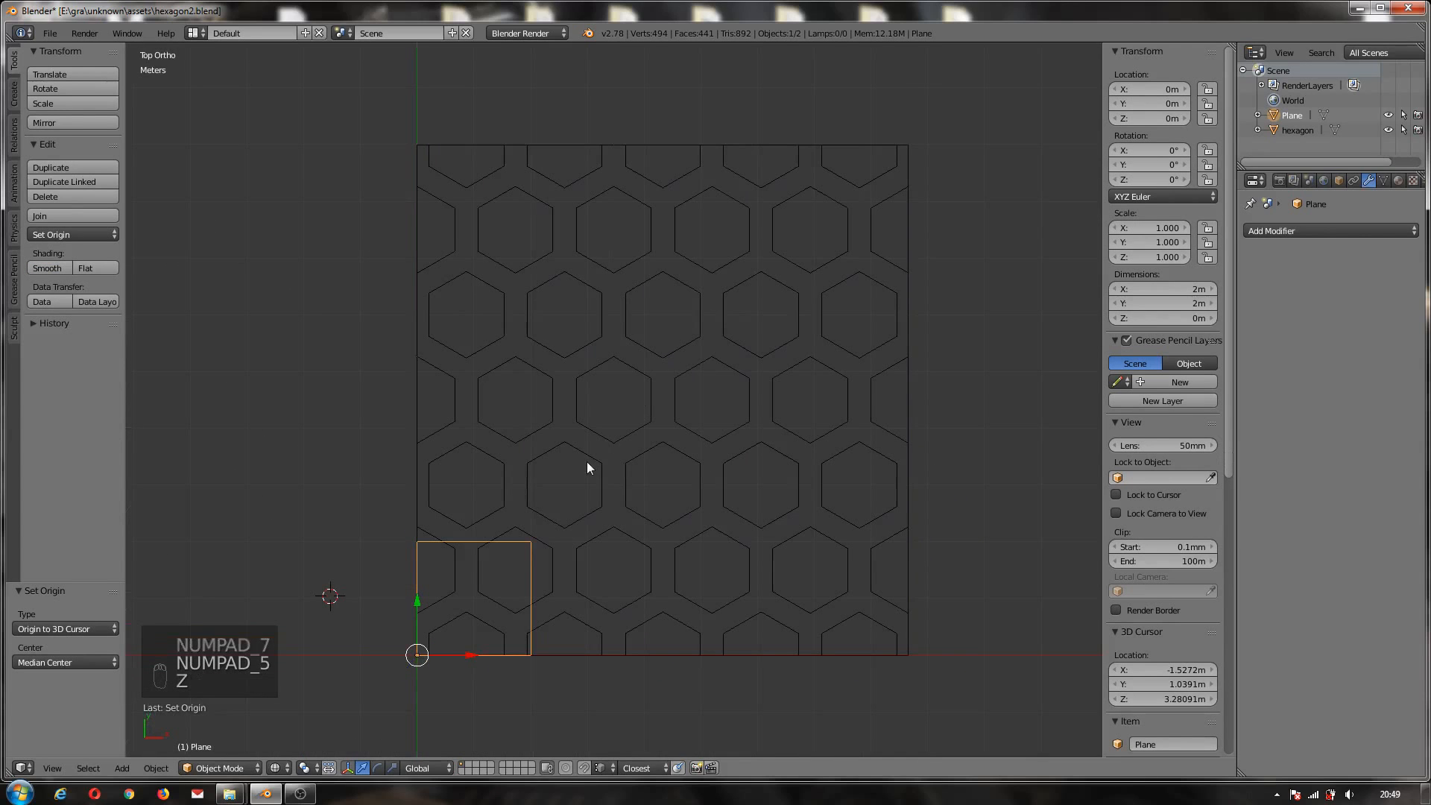
{"action": "key", "text": "shift+s"}
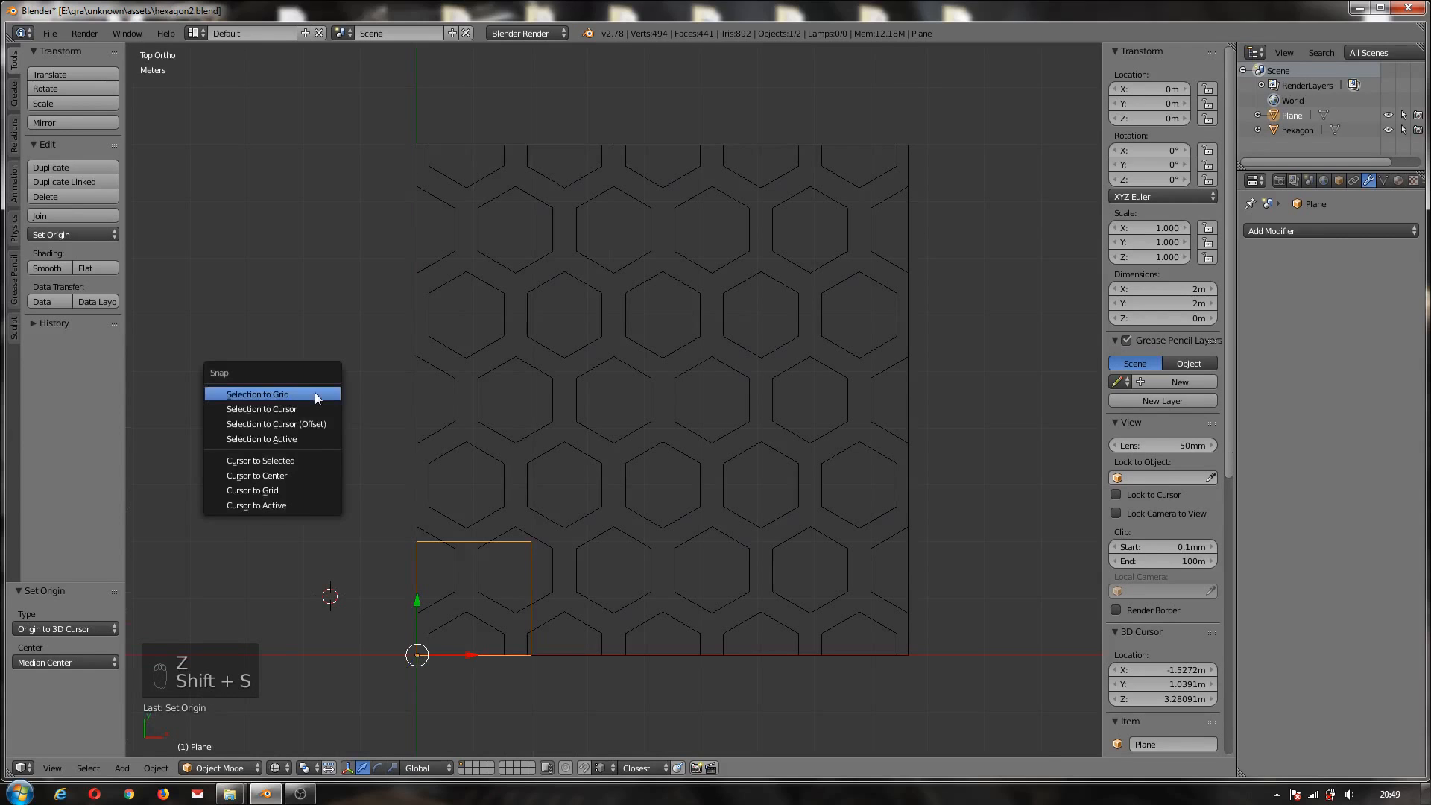
{"action": "left_click", "coordinate": [284, 475]}
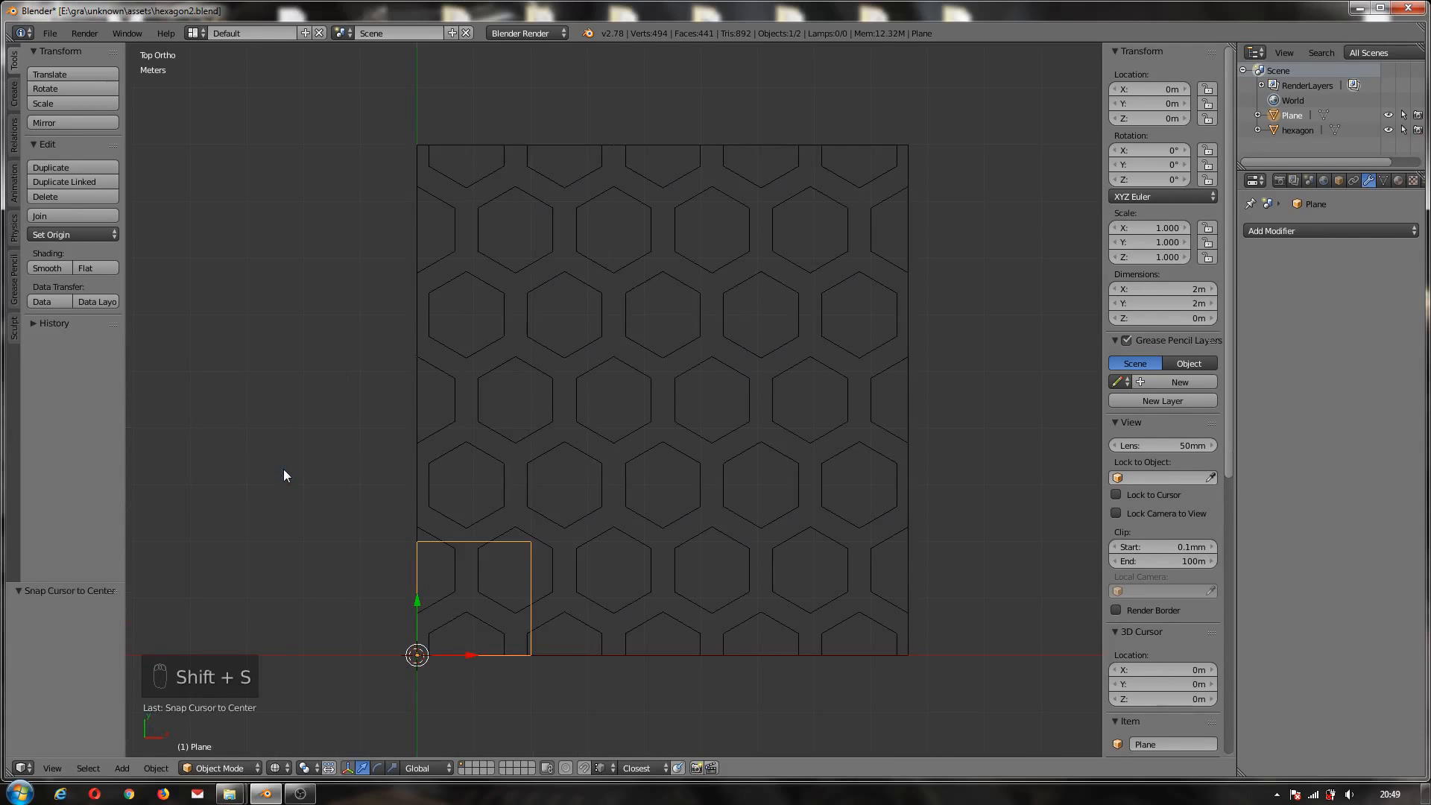
- Set the pivot point to the 3D cursor and scale the plane uniformly by about 4.406, to about 8.812 m per side
{"action": "left_click", "coordinate": [305, 768]}
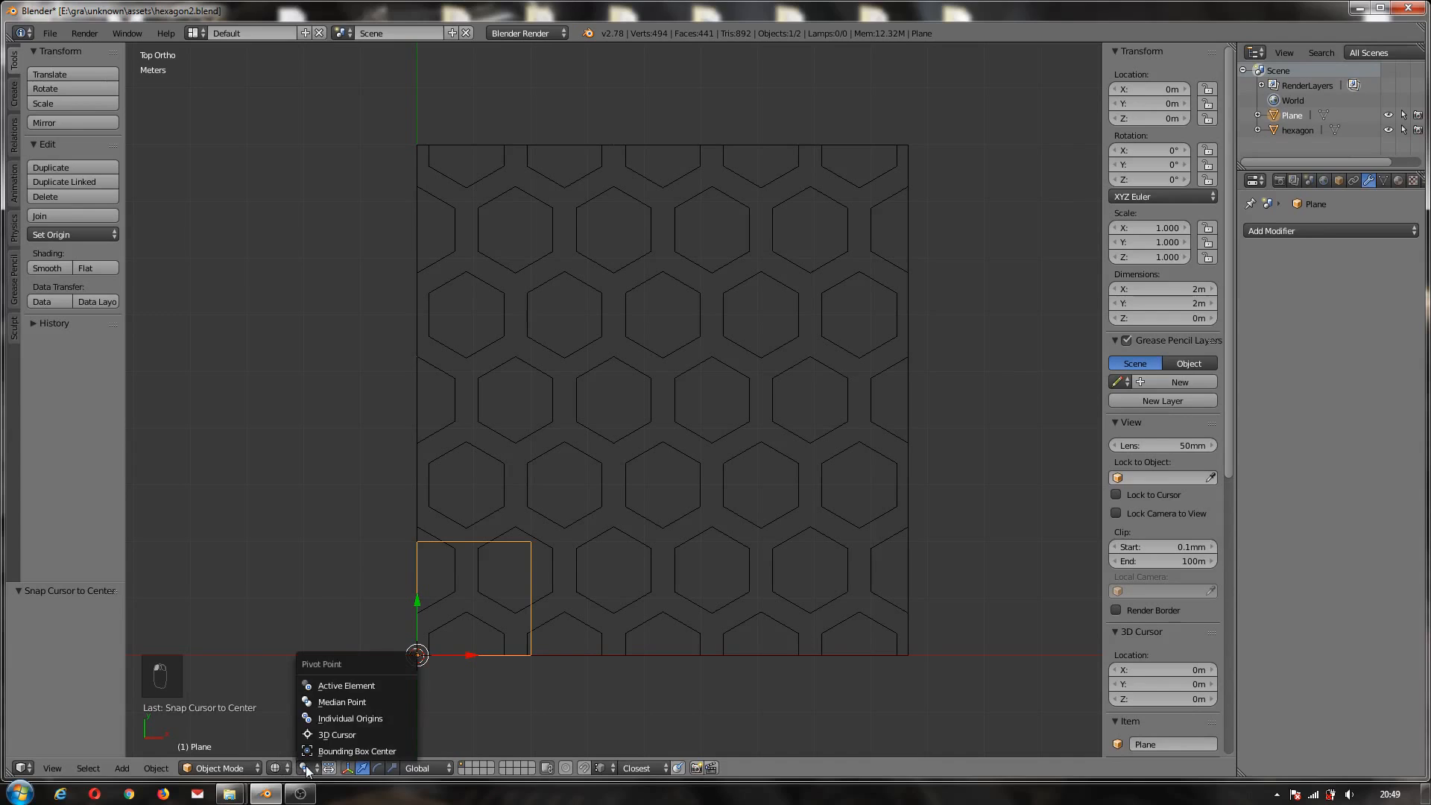
{"action": "left_click", "coordinate": [329, 736]}
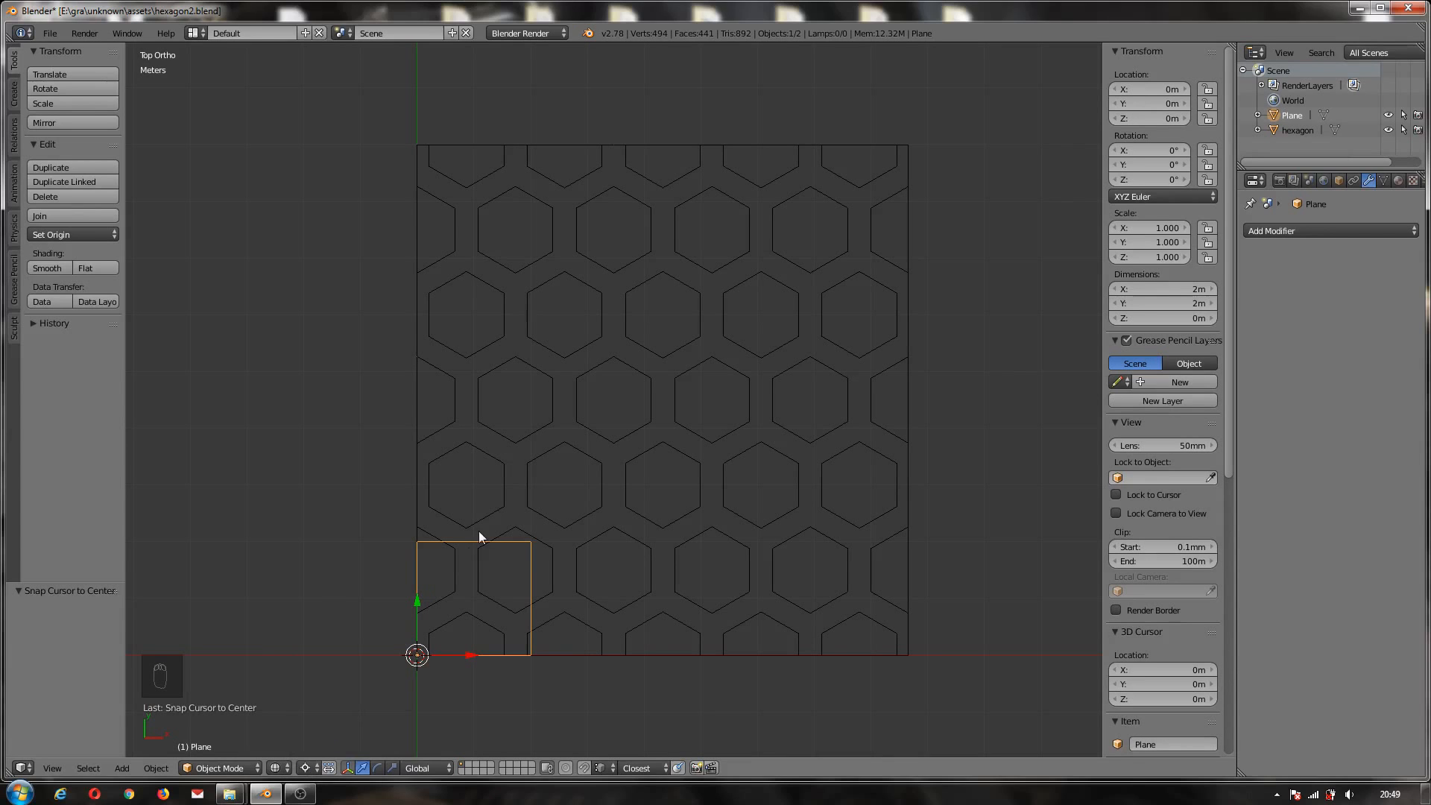
{"action": "key", "text": "s"}
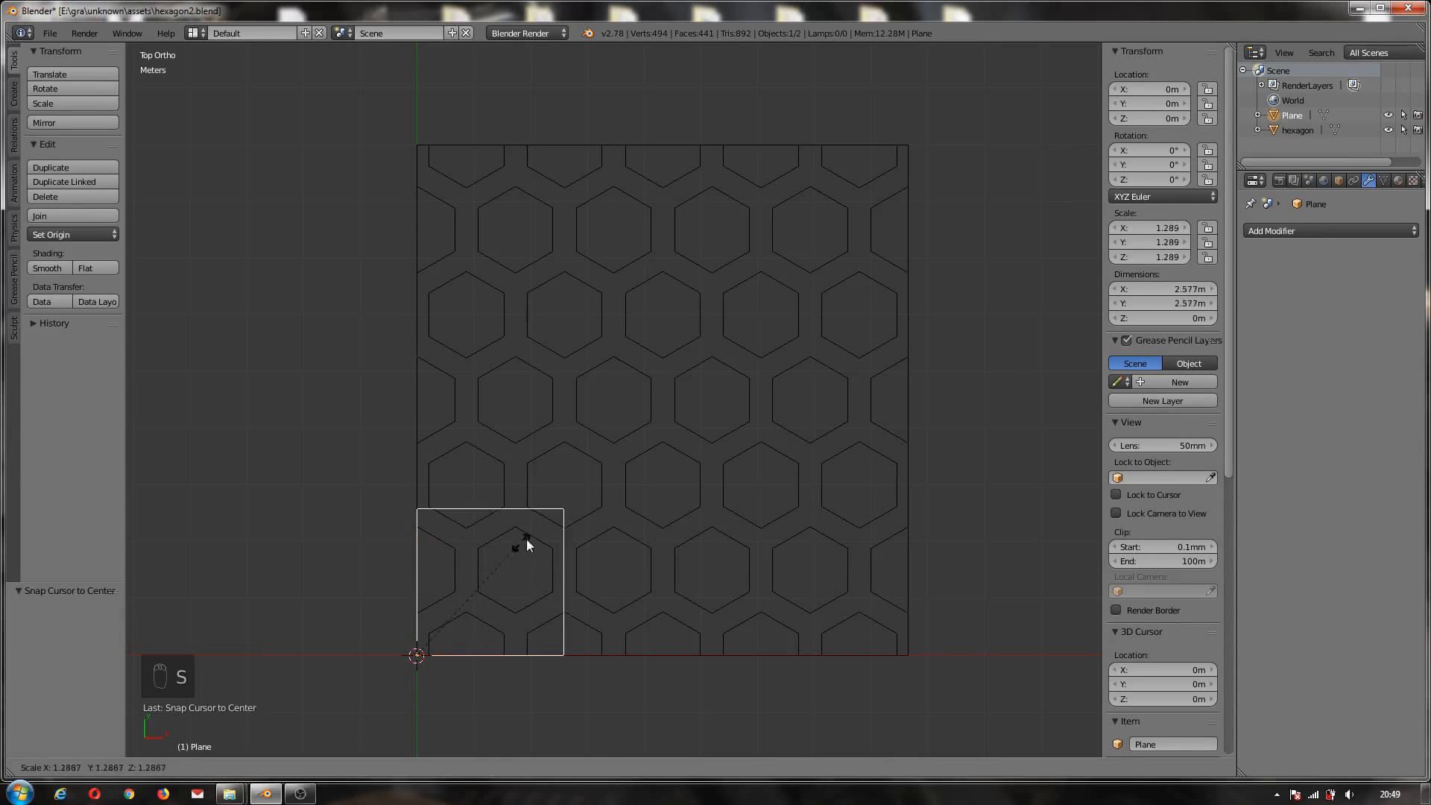
{"action": "left_click", "coordinate": [796, 301]}
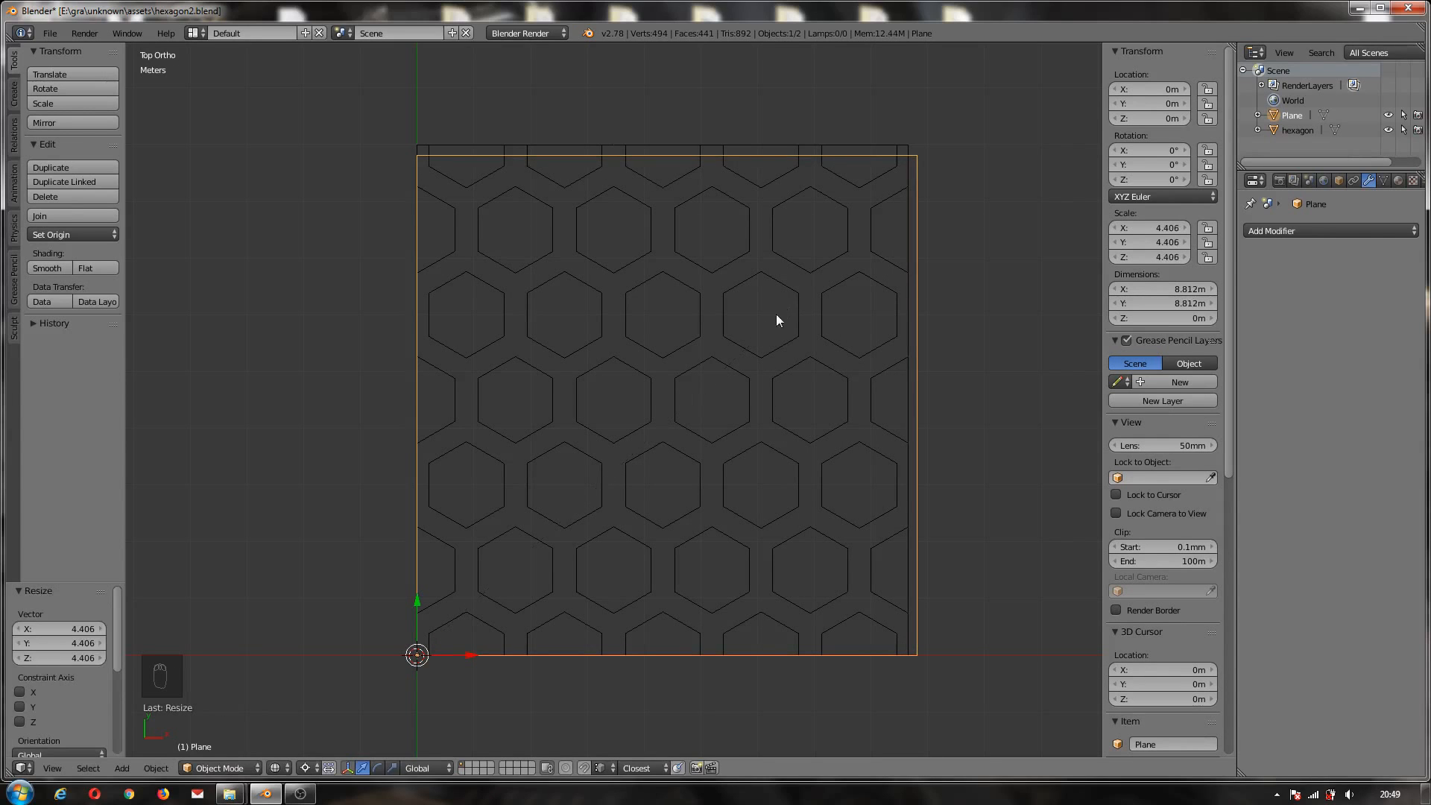
- Select the hexagon mesh and check the Zoom To Mouse Position option in the interface preferences
{"action": "right_click", "coordinate": [625, 262]}
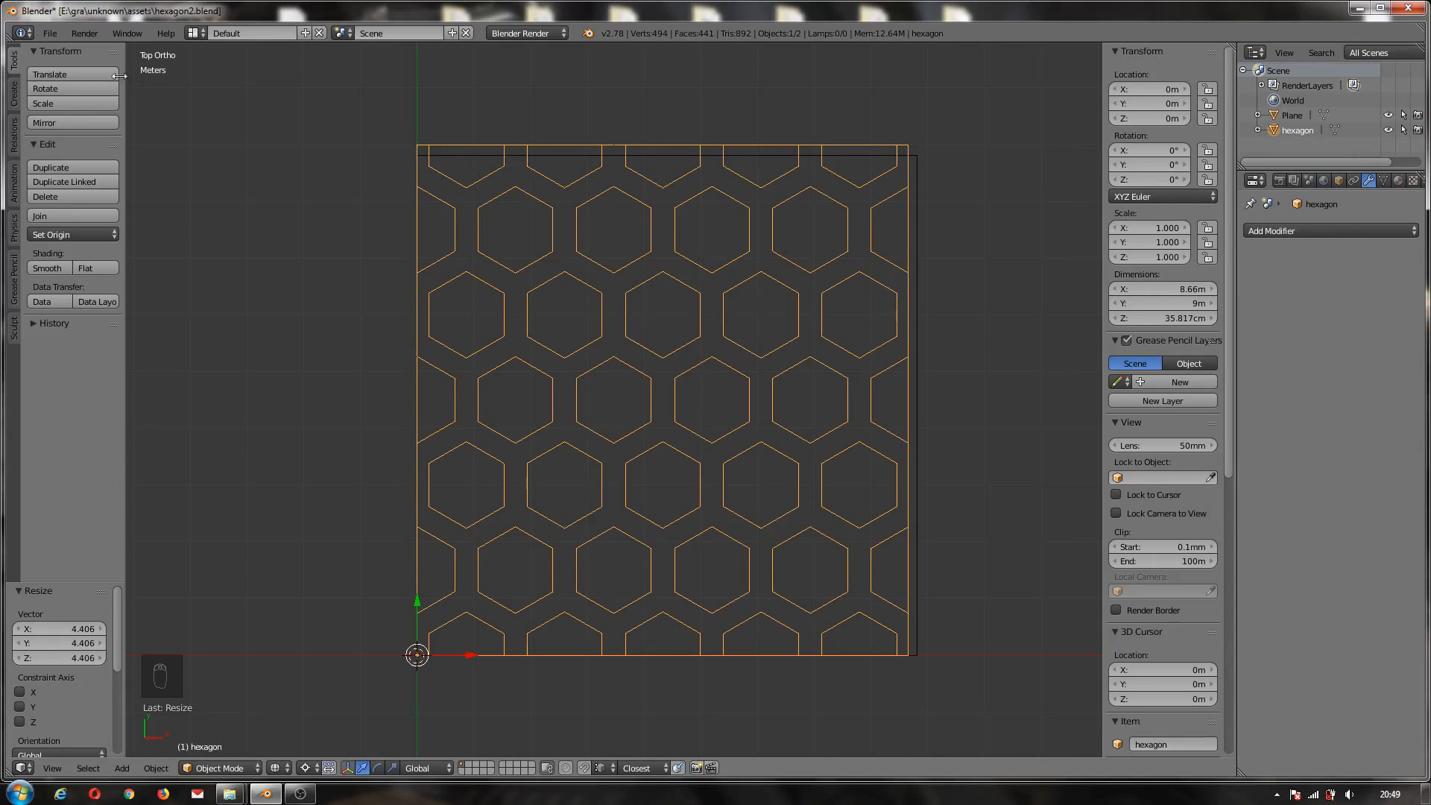
{"action": "left_click", "coordinate": [50, 33]}
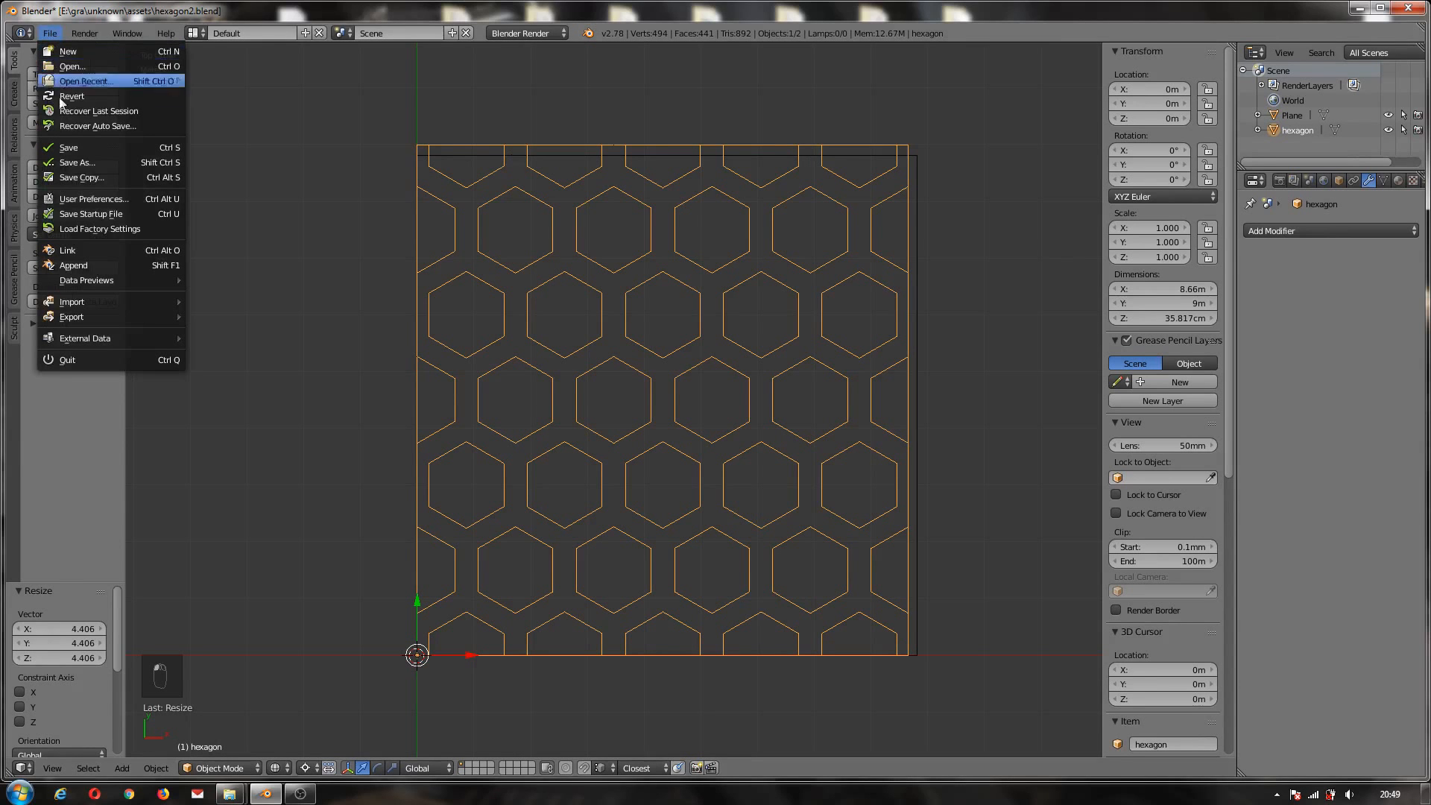
{"action": "left_click", "coordinate": [83, 199]}
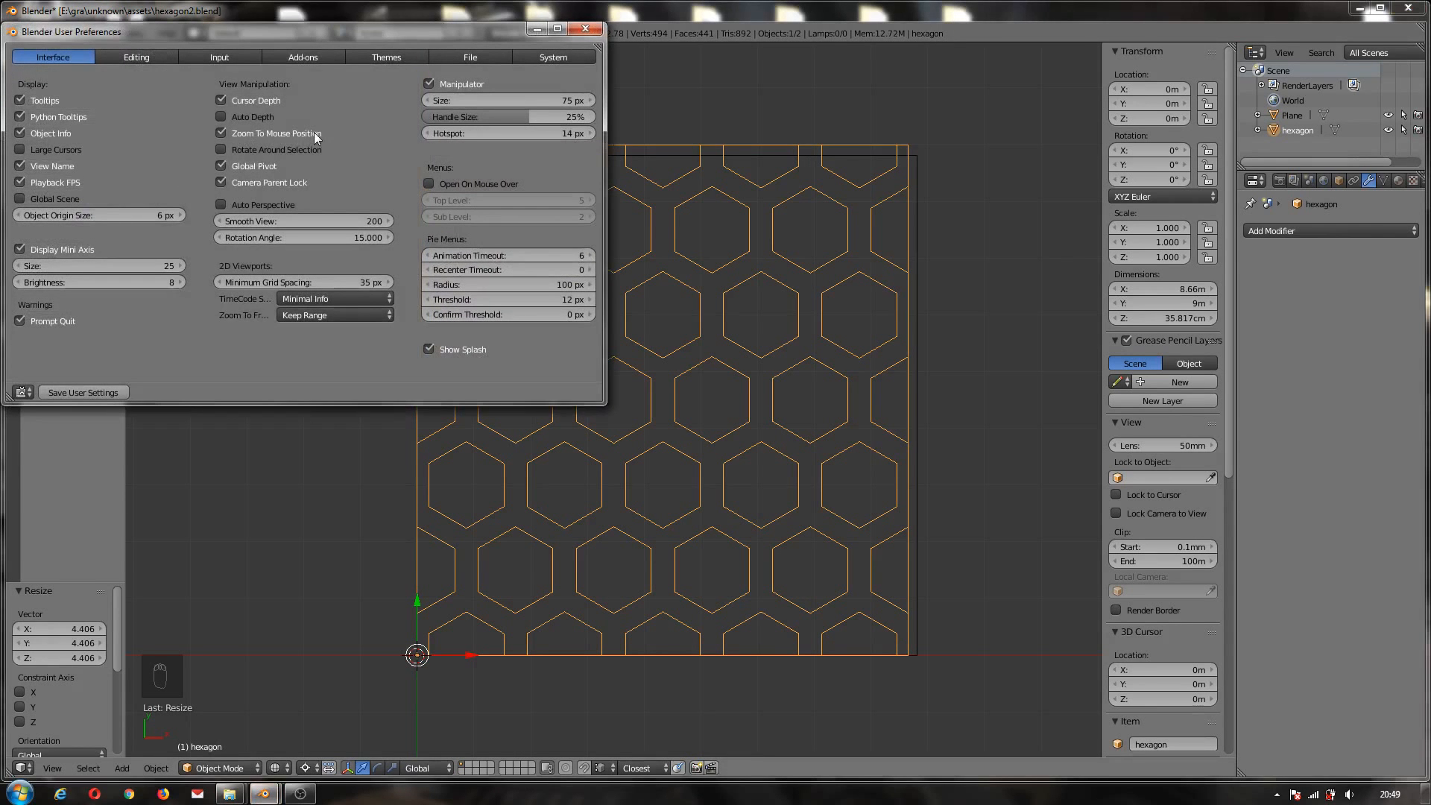
{"action": "left_click", "coordinate": [585, 28]}
- Scale the hexagon mesh along Y by about 0.979 to bring its upper edge to the plane's upper edge
{"action": "scroll", "coordinate": [661, 151], "scroll_direction": "up", "scroll_amount": 10}
{"action": "scroll", "coordinate": [666, 147], "scroll_direction": "up", "scroll_amount": 6}
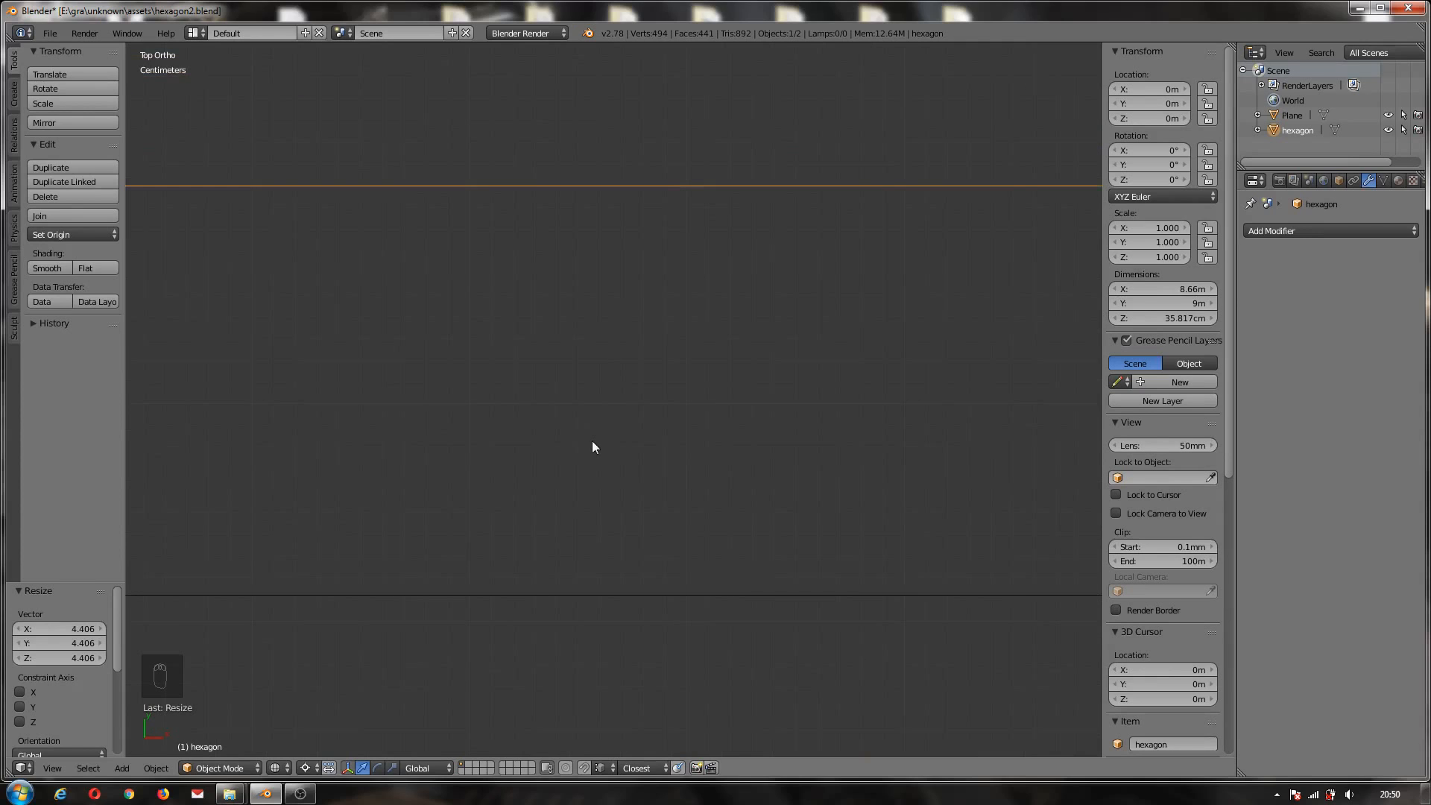
{"action": "key", "text": "s"}
{"action": "key", "text": "y"}
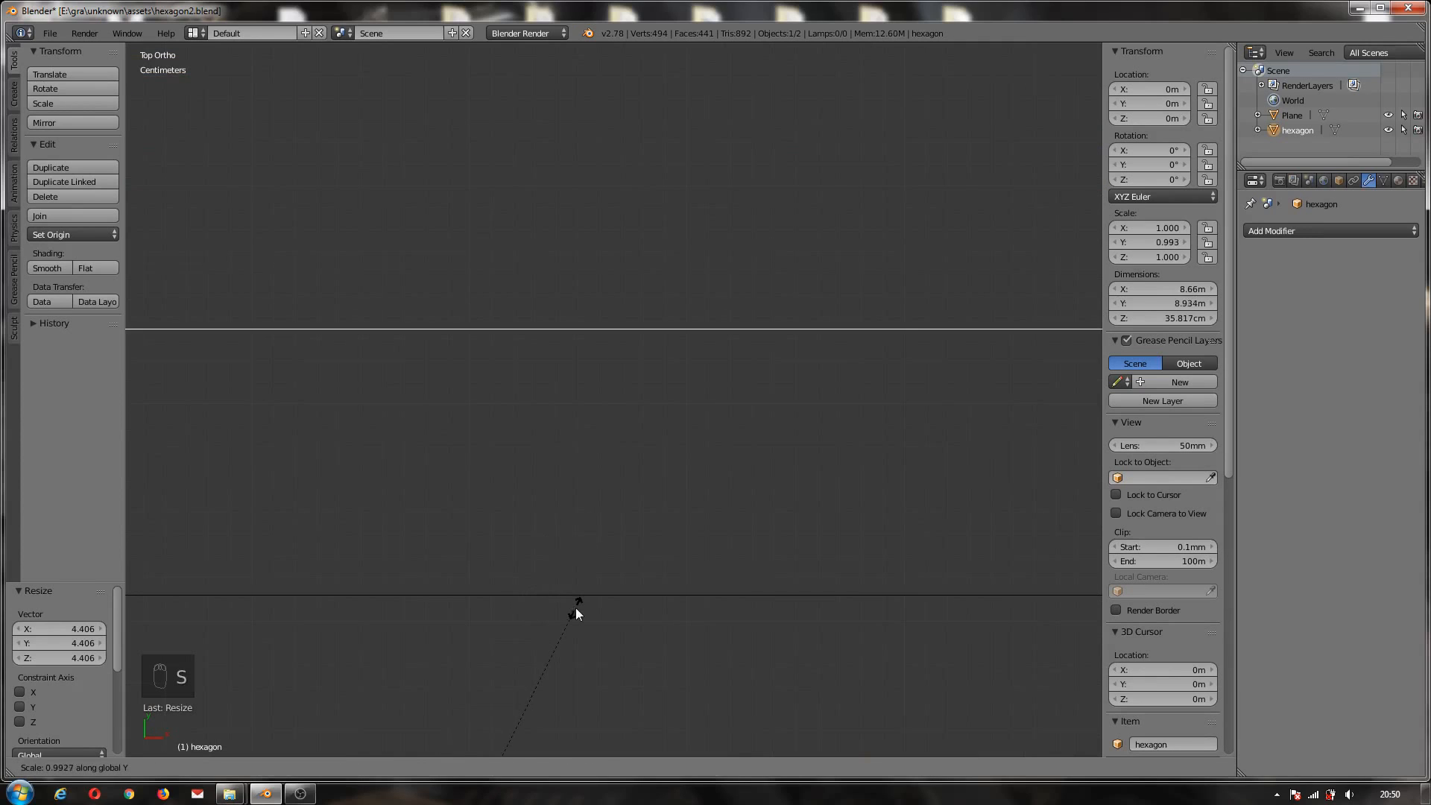
{"action": "left_click", "coordinate": [540, 206]}
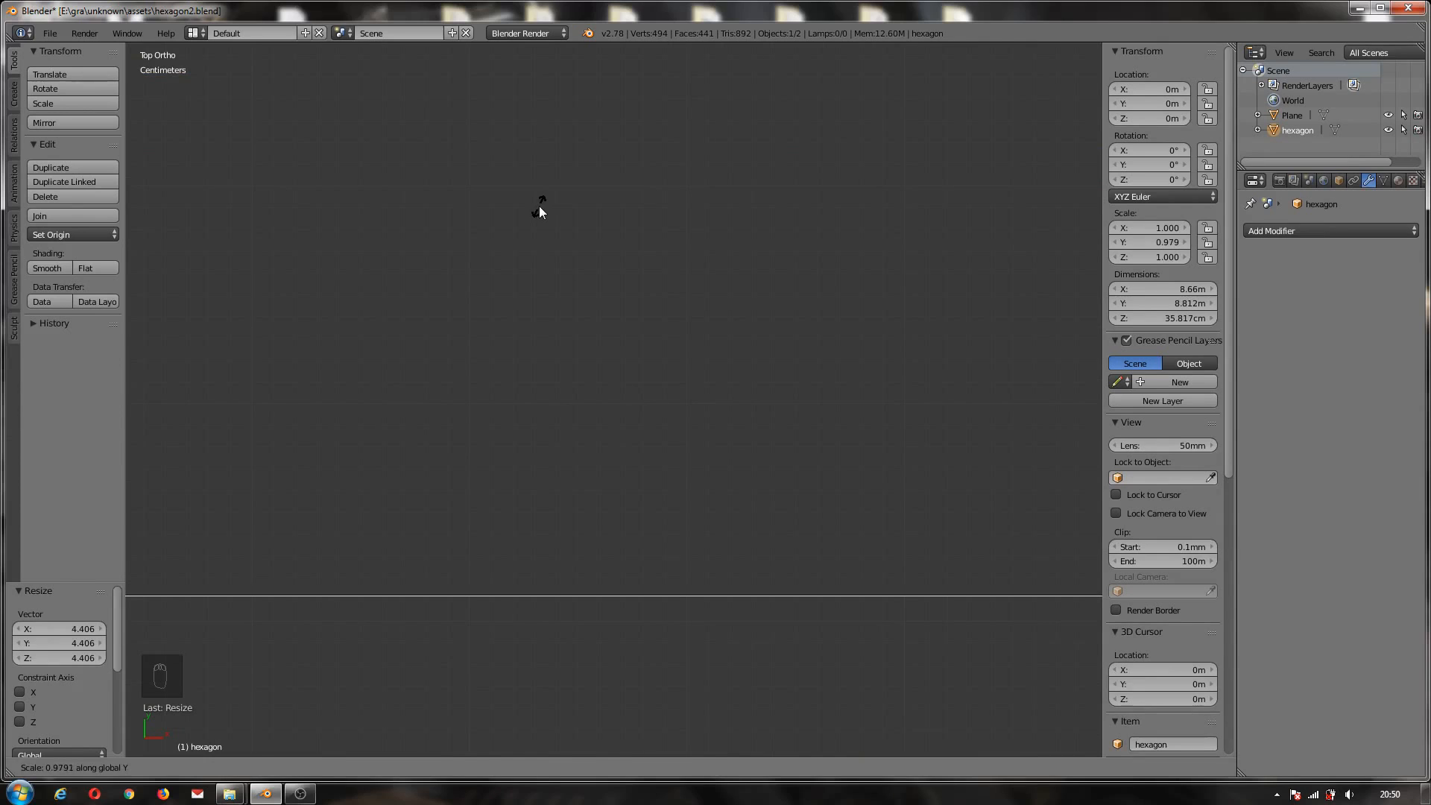
- Fine-tune the hexagon mesh's Y scale so its upper edge coincides with the plane's edge at millimeter zoom
{"action": "scroll", "coordinate": [639, 601], "scroll_direction": "up", "scroll_amount": 4}
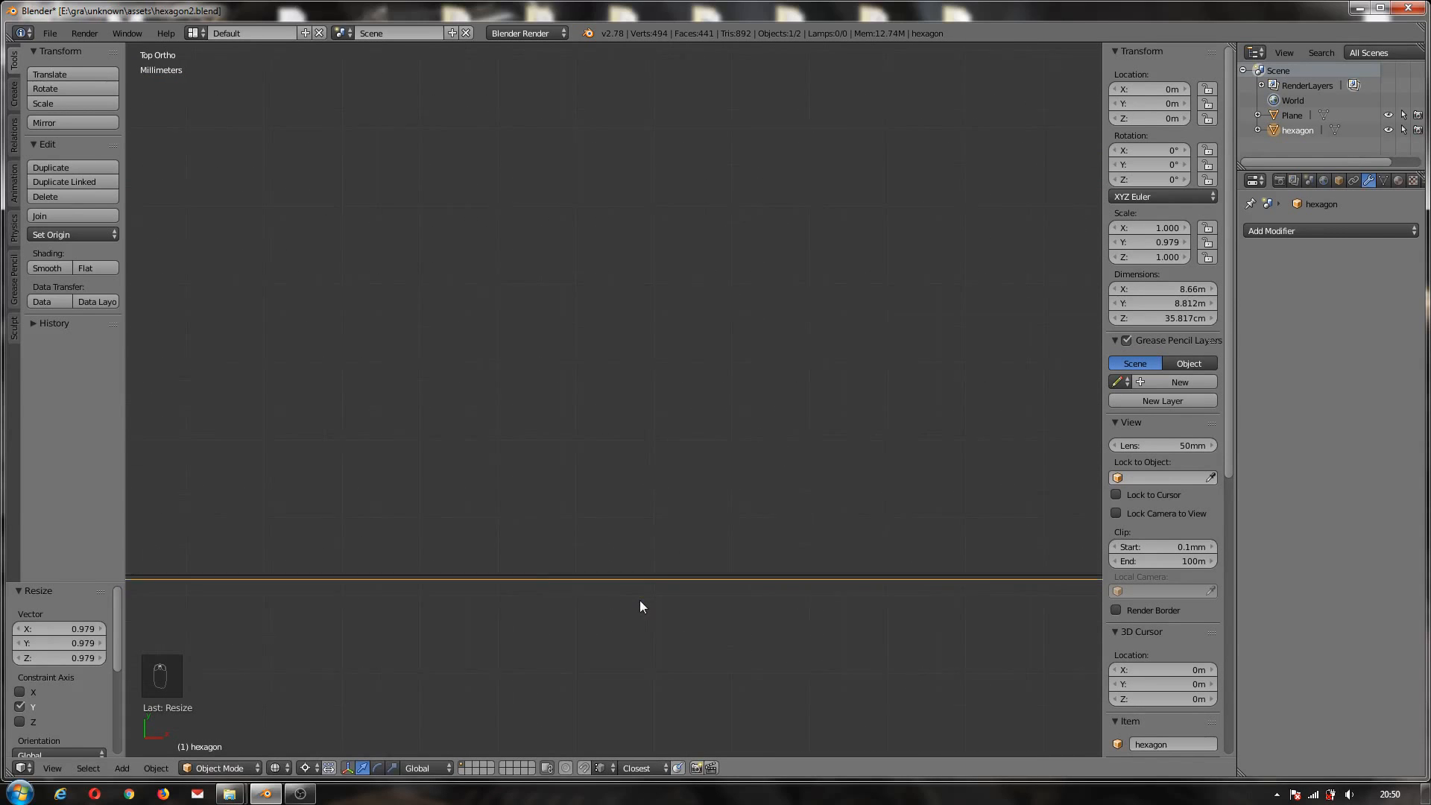
{"action": "scroll", "coordinate": [647, 570], "scroll_direction": "up", "scroll_amount": 6}
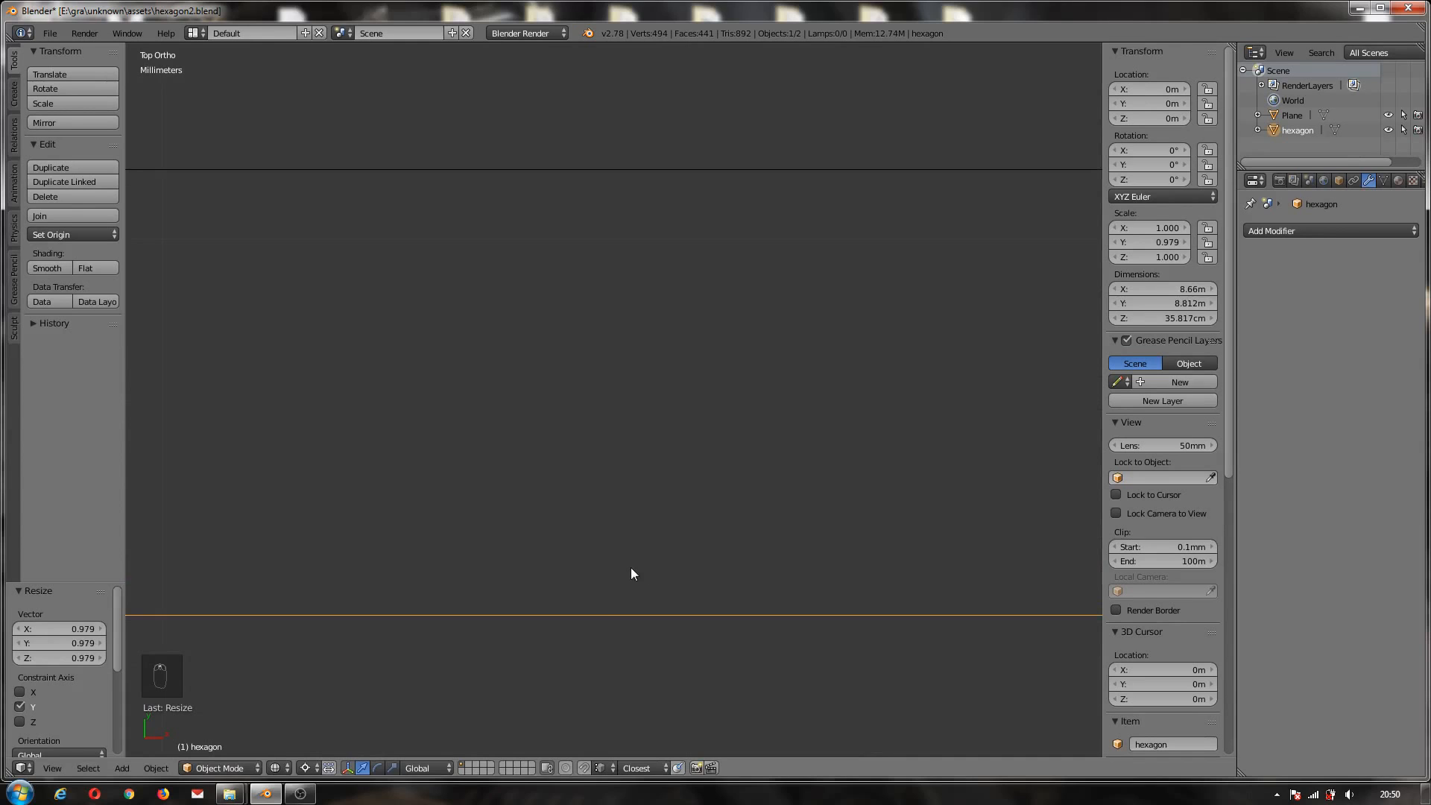
{"action": "key", "text": "s"}
{"action": "key", "text": "y"}
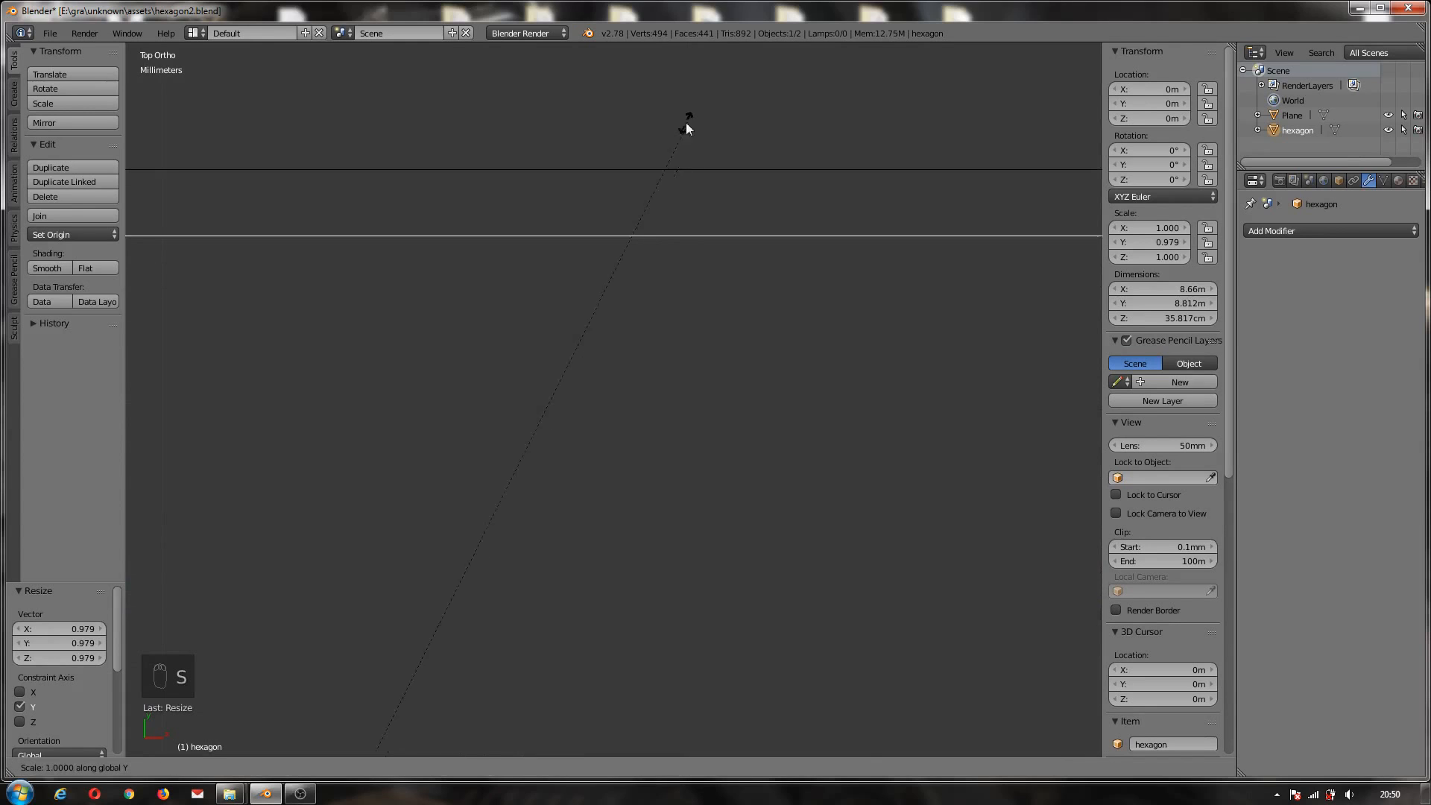
{"action": "left_click", "coordinate": [680, 751]}
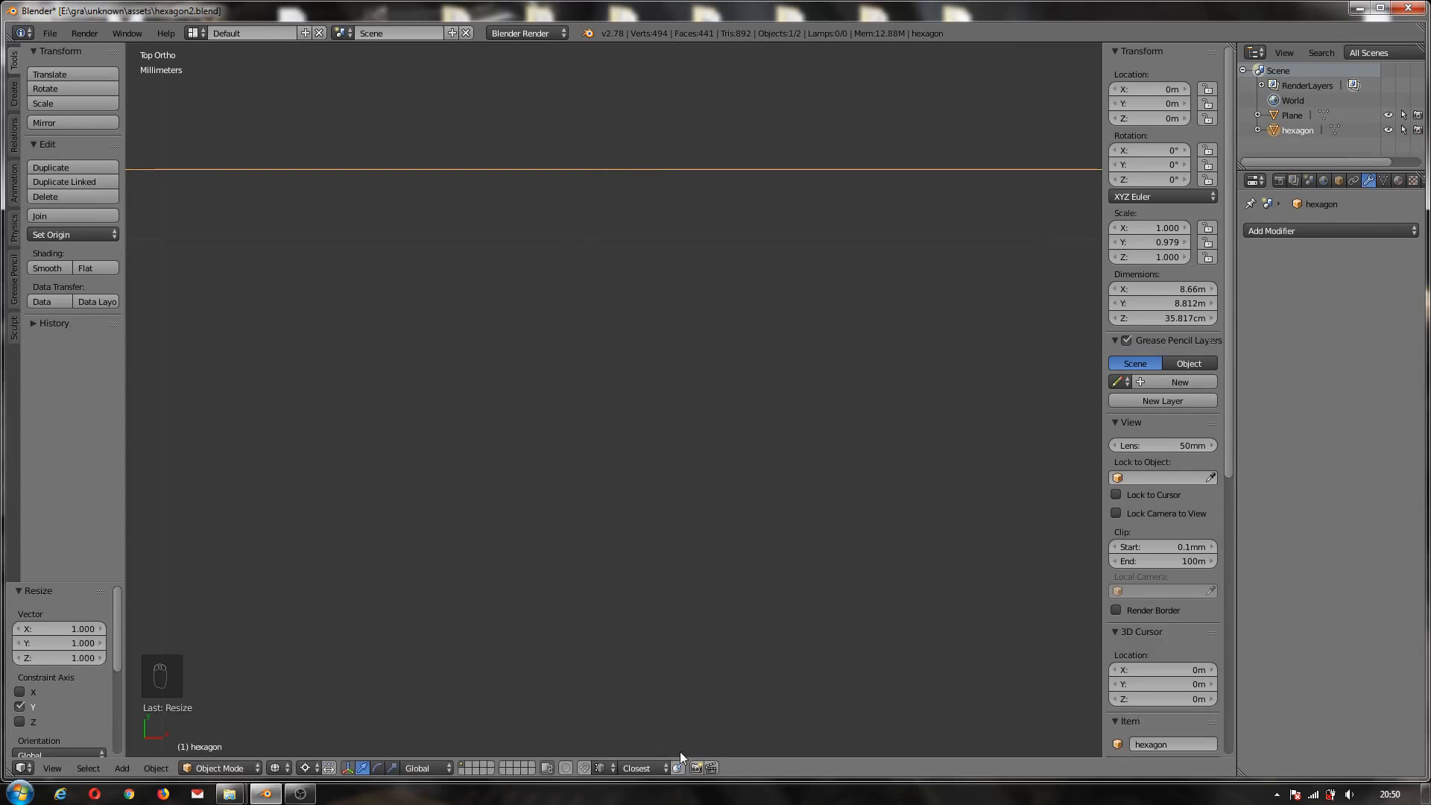
- Scale the hexagon mesh along X by about 1.017 to bring its right edge to the plane's right edge
{"action": "key", "text": "KP_Decimal"}
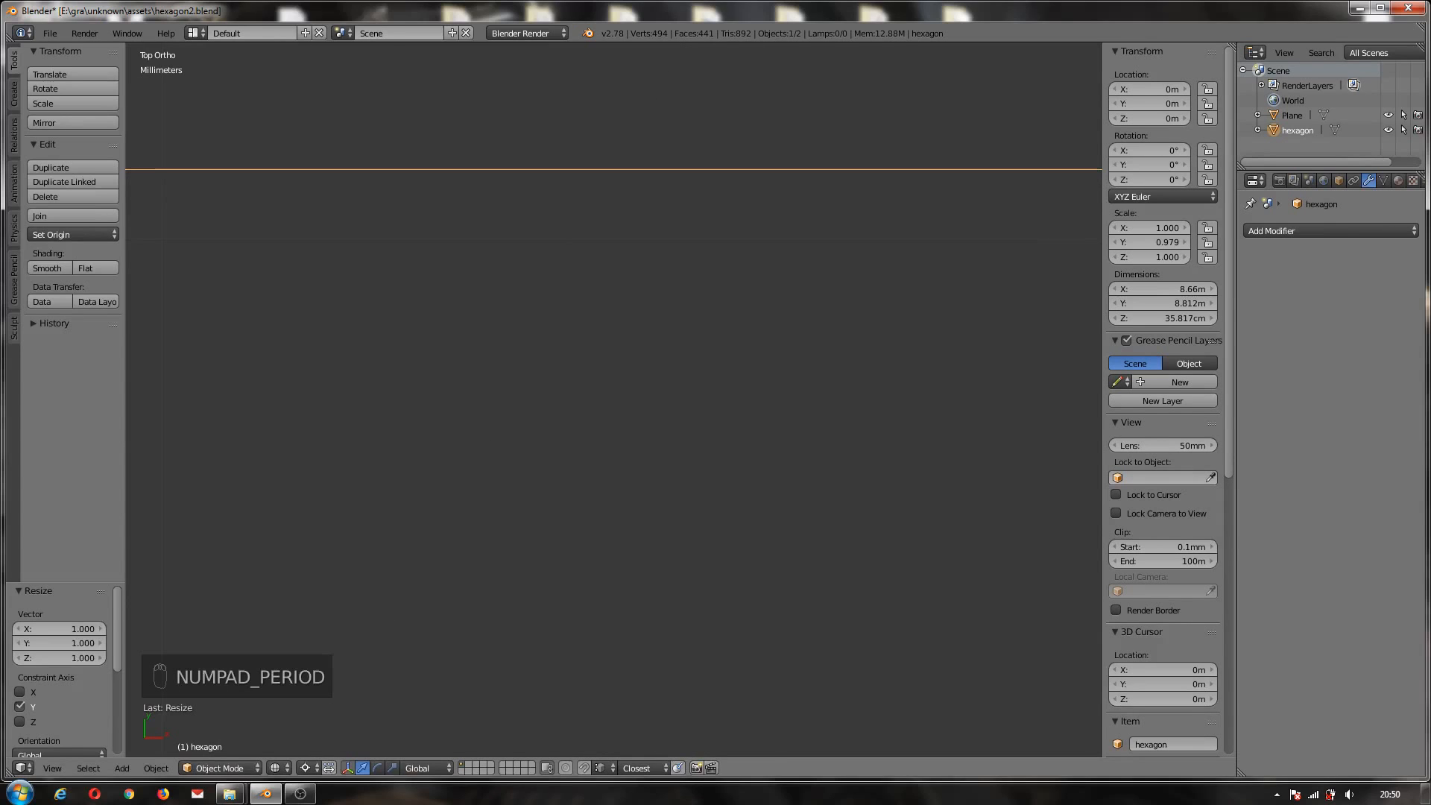
{"action": "key", "text": "KP_Decimal"}
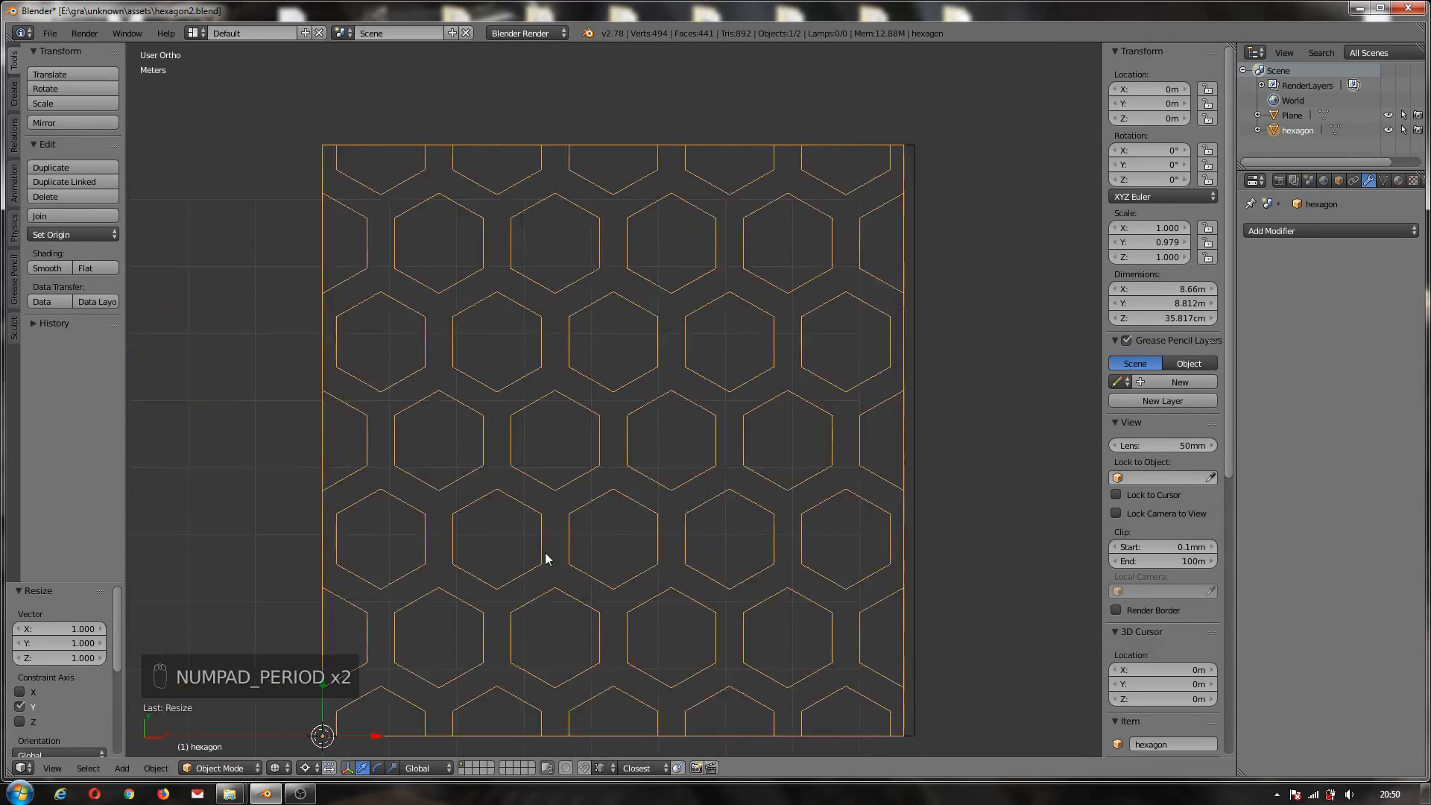
{"action": "scroll", "coordinate": [874, 400], "scroll_direction": "up", "scroll_amount": 10}
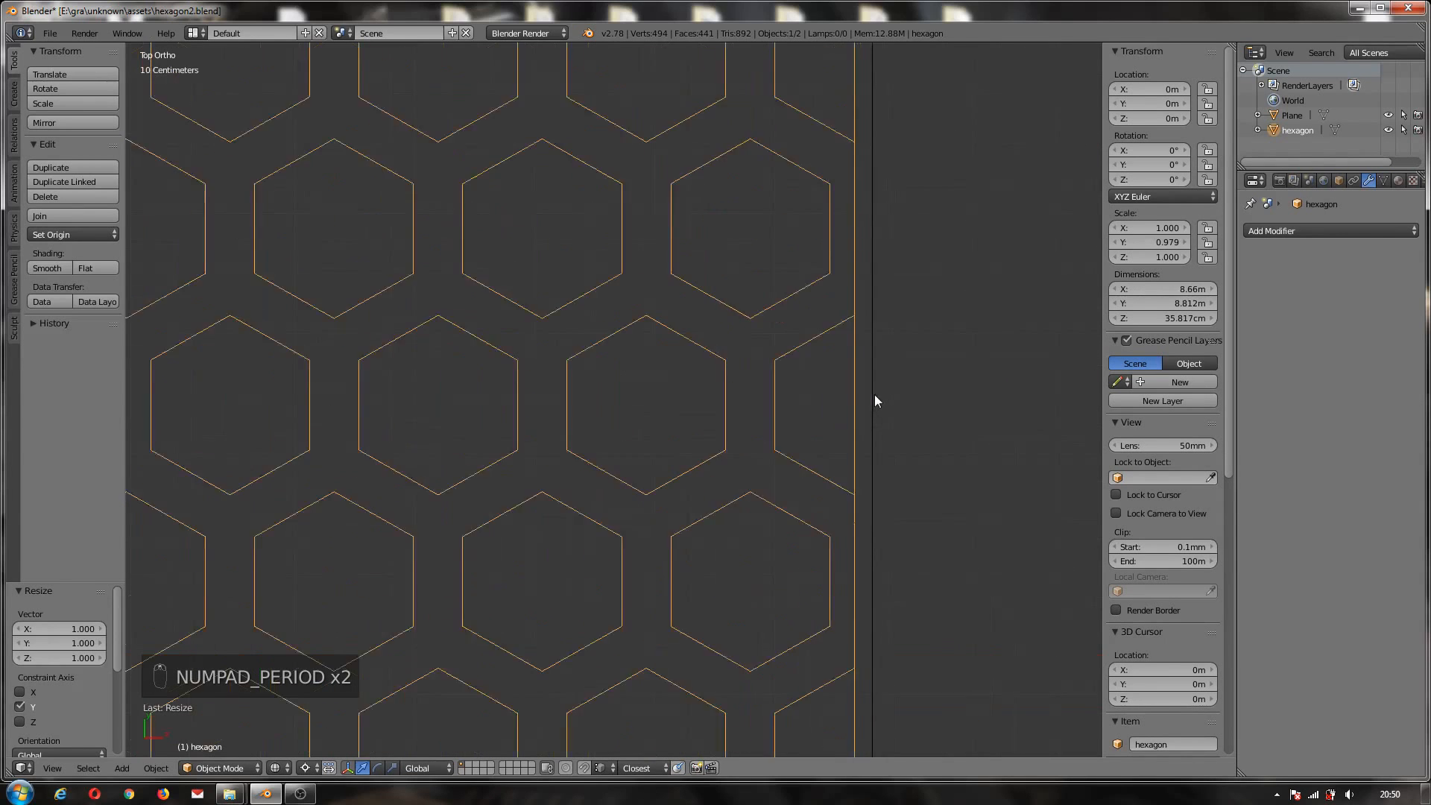
{"action": "scroll", "coordinate": [862, 403], "scroll_direction": "up", "scroll_amount": 4}
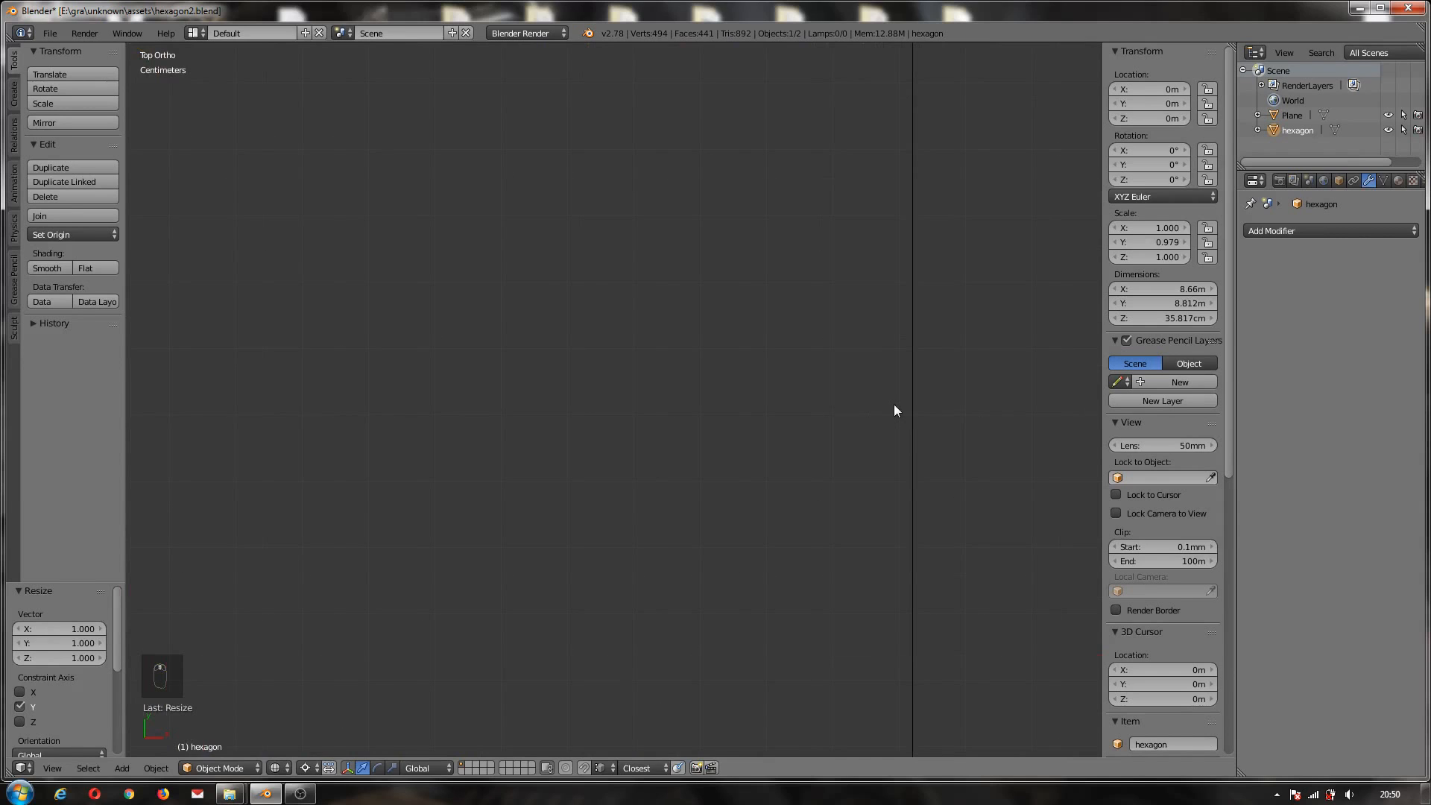
{"action": "key", "text": "s"}
{"action": "key", "text": "x"}
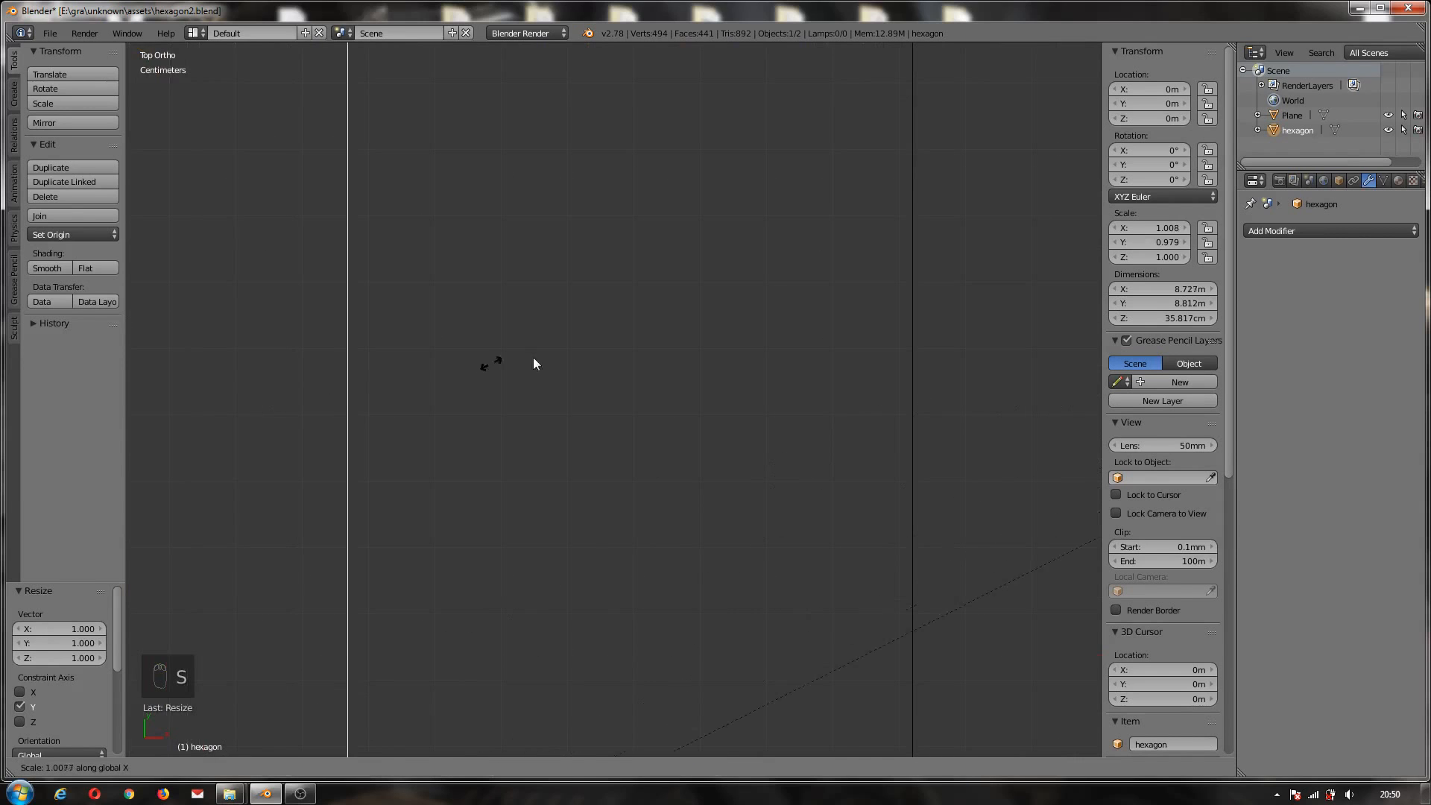
{"action": "left_click", "coordinate": [186, 322]}
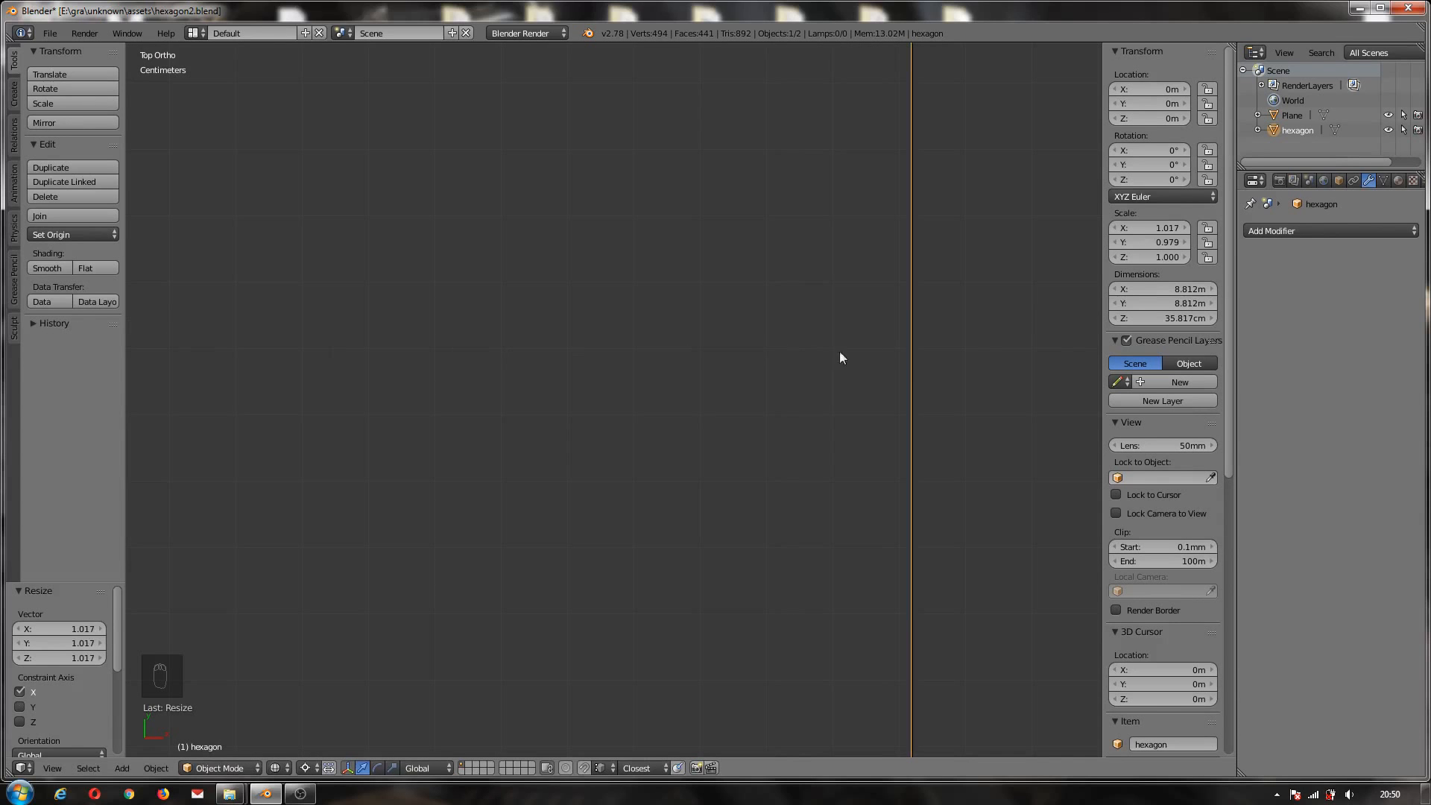
{"action": "scroll", "coordinate": [912, 352], "scroll_direction": "up", "scroll_amount": 4}
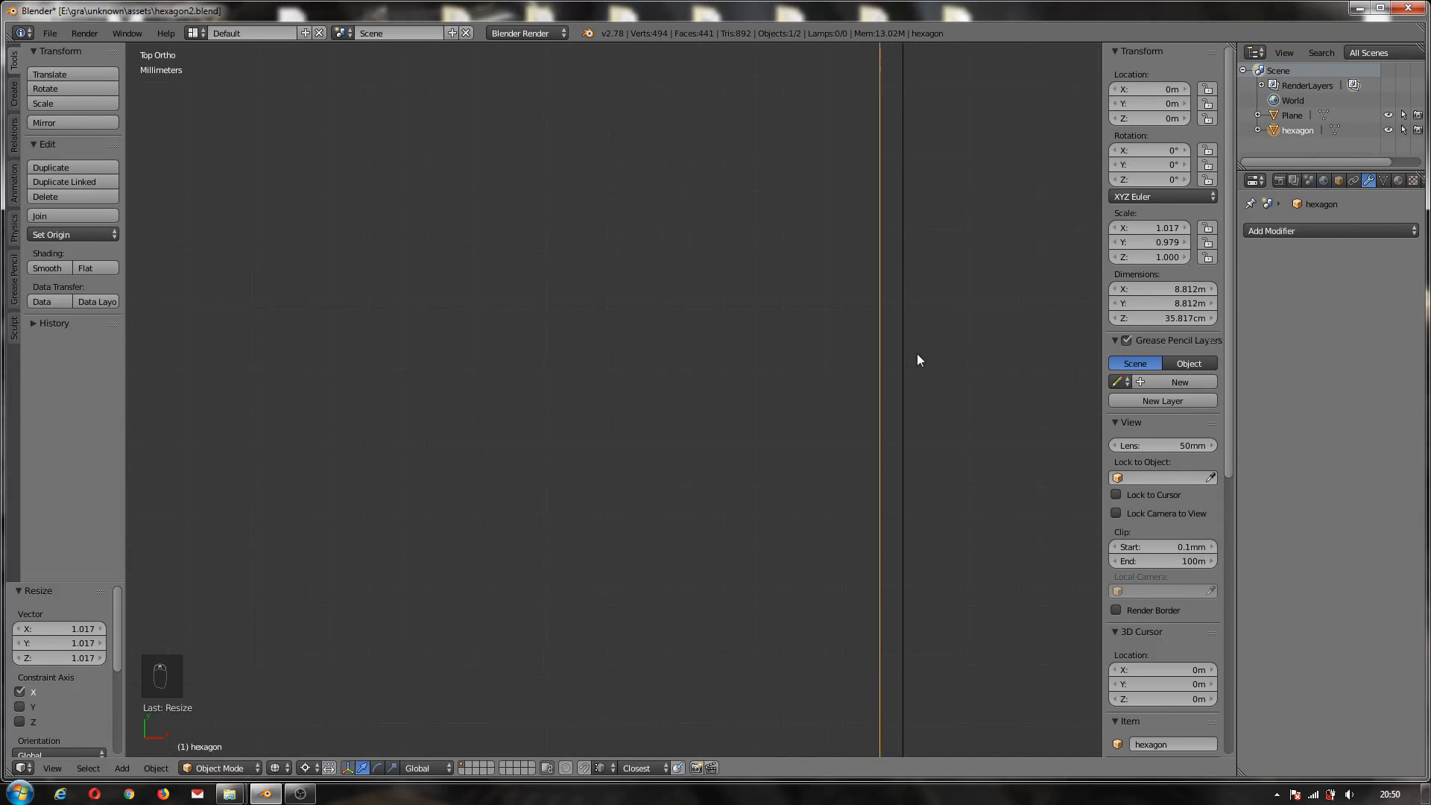
- Fine-tune the hexagon mesh's X scale so its right edge coincides with the plane's edge at millimeter zoom
{"action": "scroll", "coordinate": [905, 361], "scroll_direction": "up", "scroll_amount": 6}
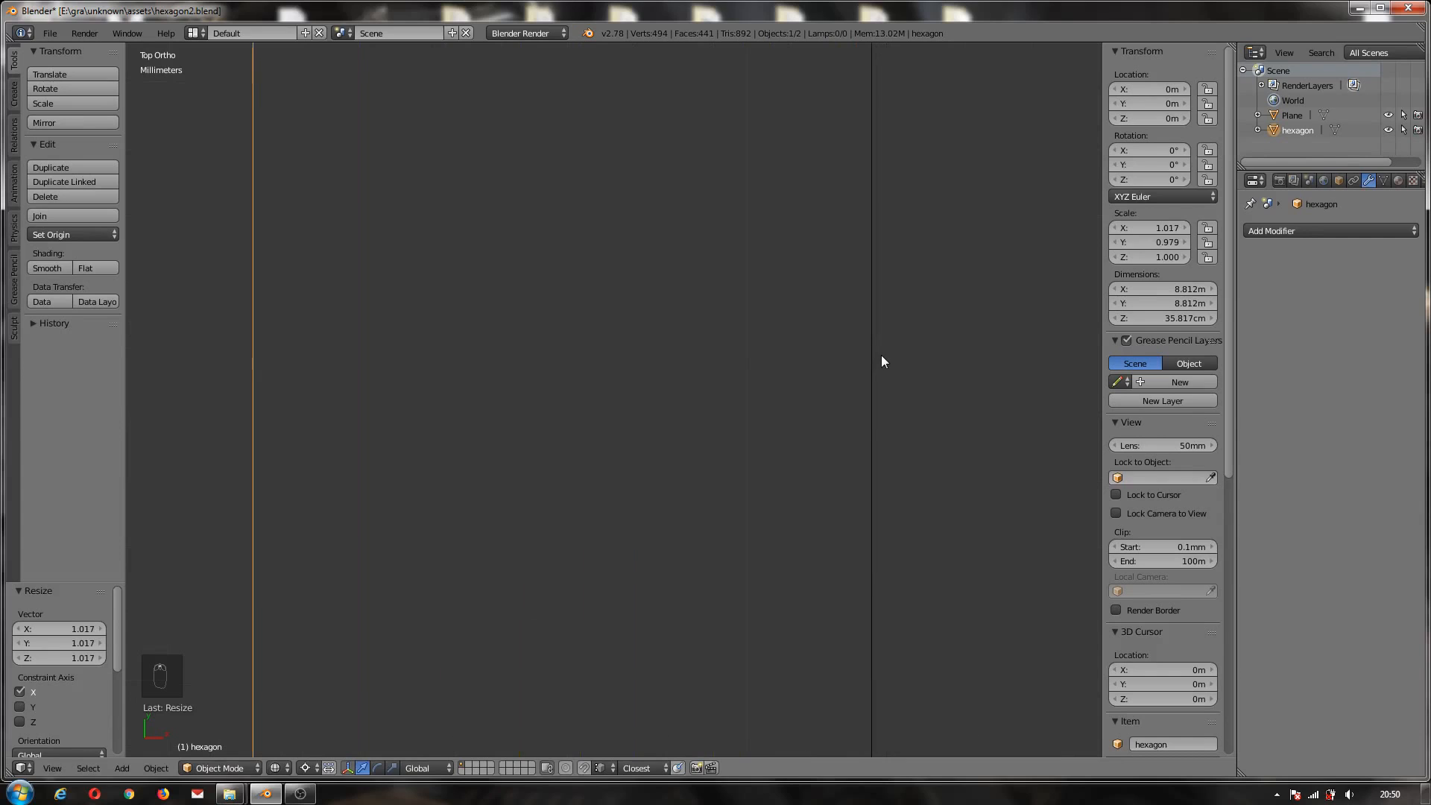
{"action": "key", "text": "s"}
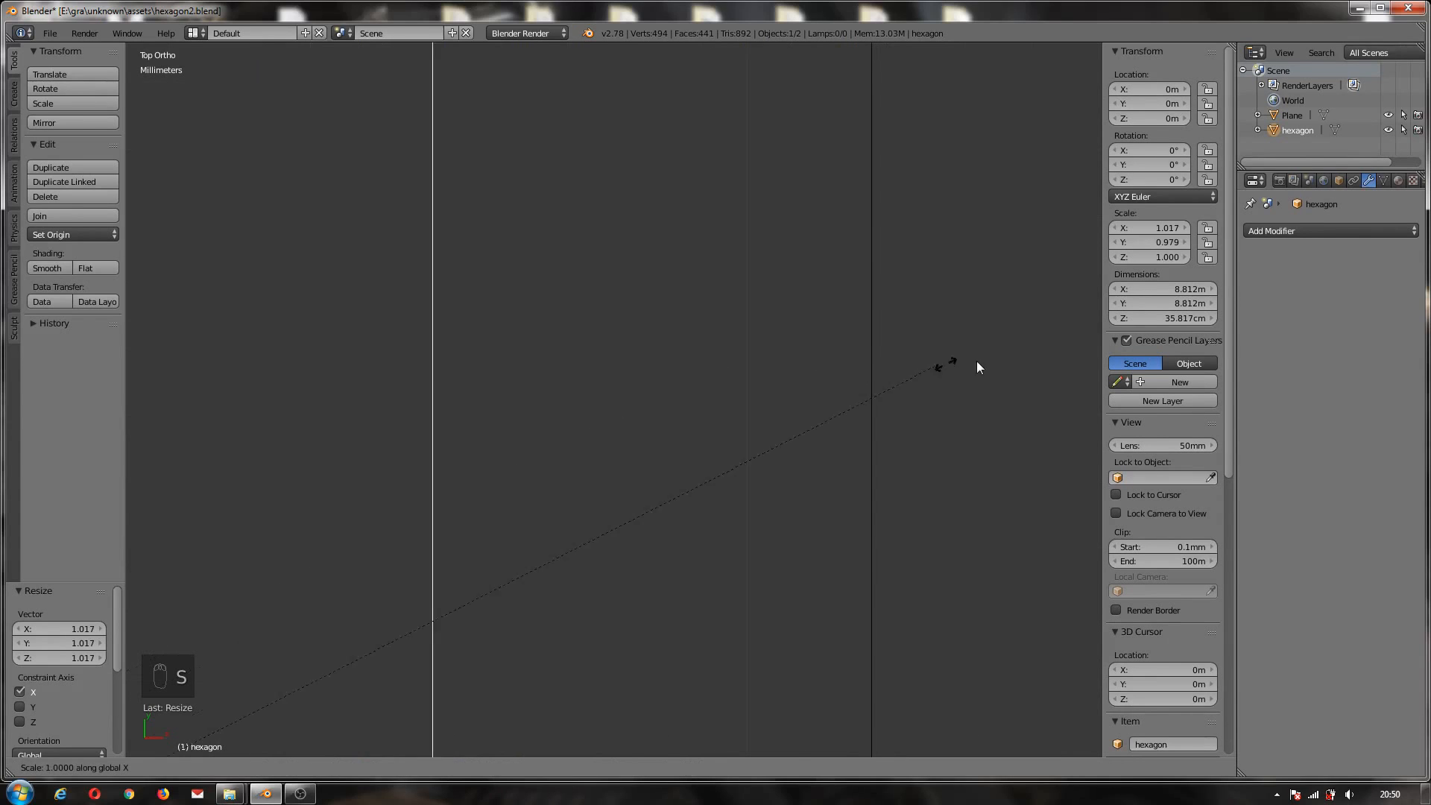
{"action": "left_click", "coordinate": [503, 342]}
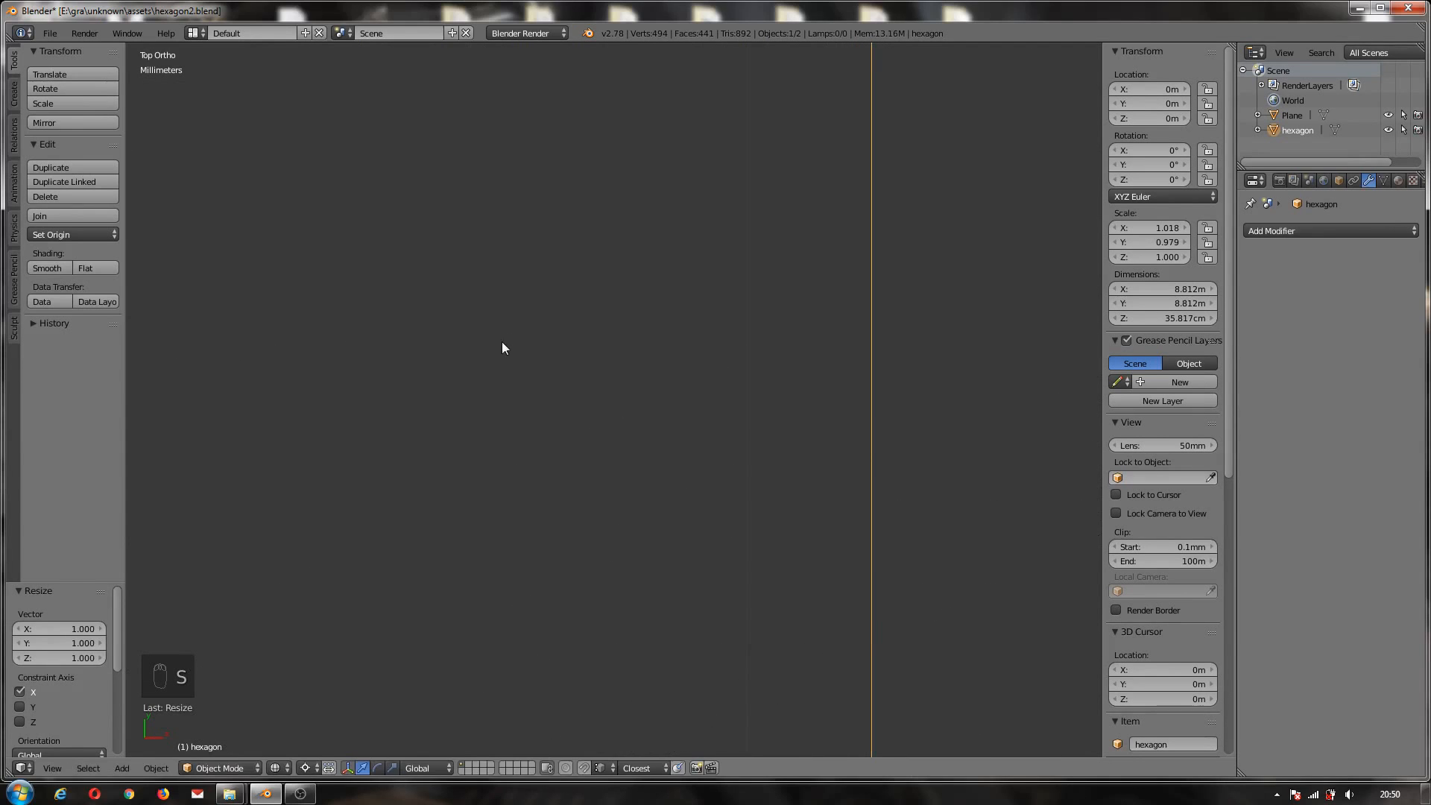
{"action": "key", "text": "KP_Decimal"}
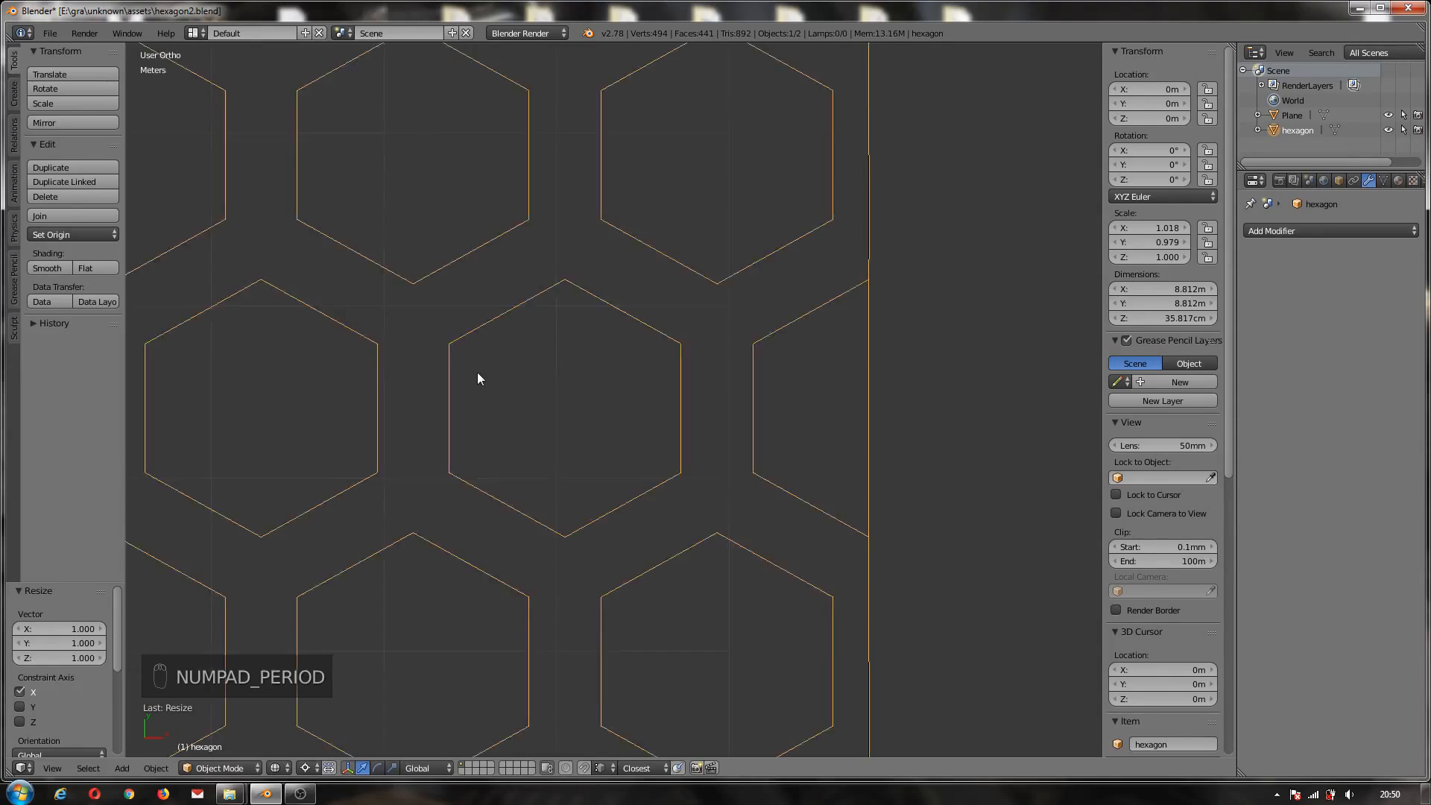
- Enter Edit Mode on the hexagon mesh and box-select all the raised top faces from the front view
{"action": "middle_click_drag", "start_coordinate": [753, 454], "coordinate": [673, 360]}
{"action": "key", "text": "Tab"}
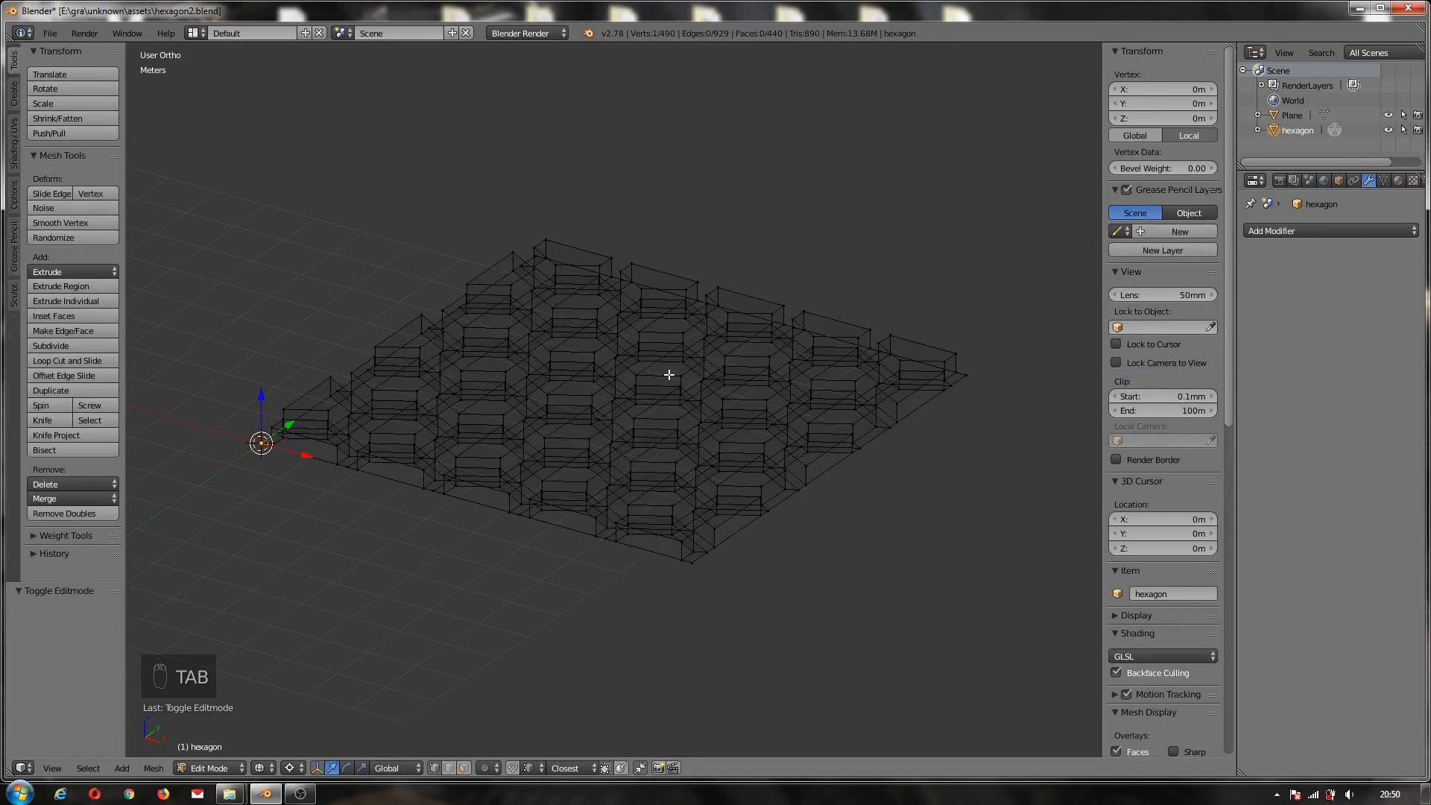
{"action": "middle_click_drag", "start_coordinate": [668, 377], "coordinate": [665, 399]}
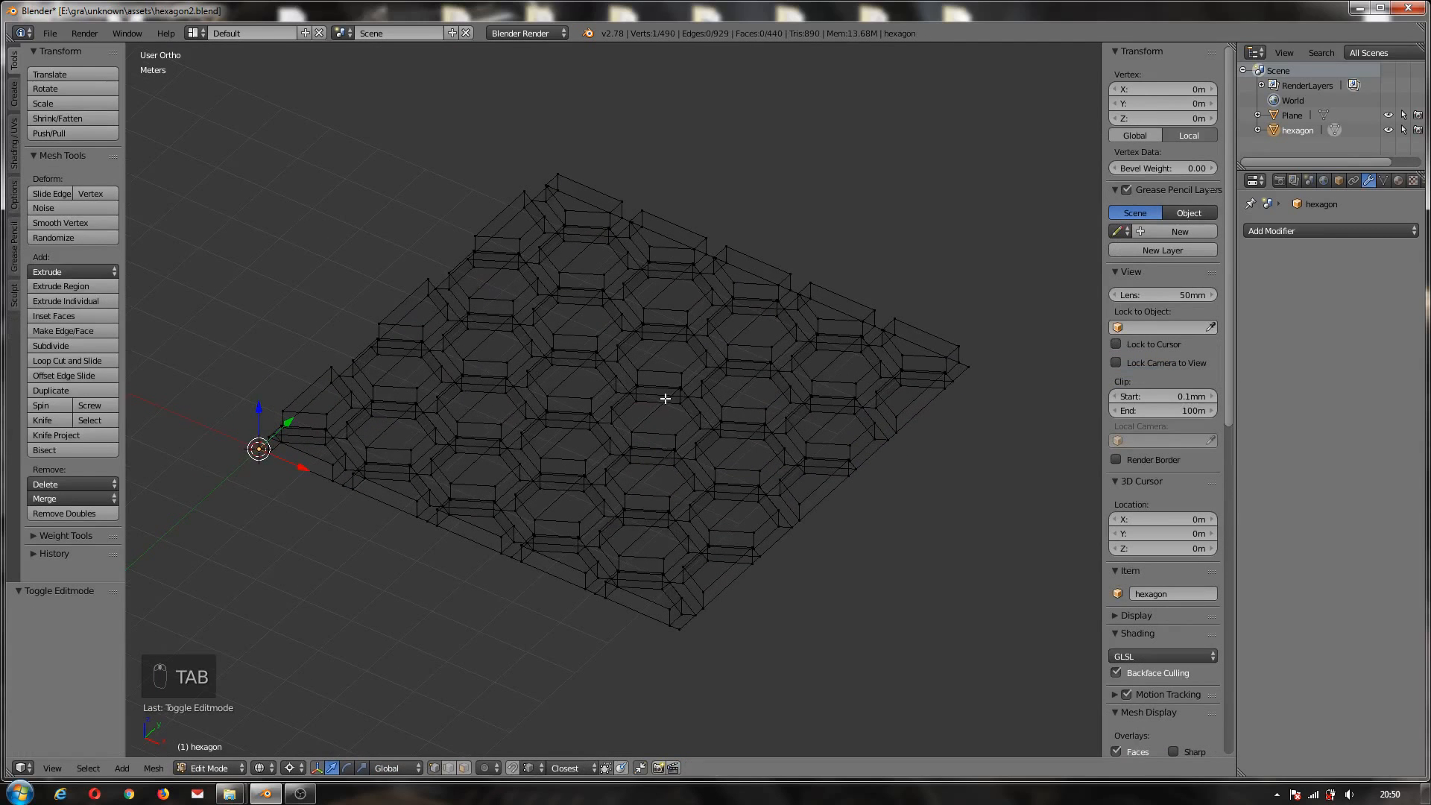
{"action": "key", "text": "KP_1"}
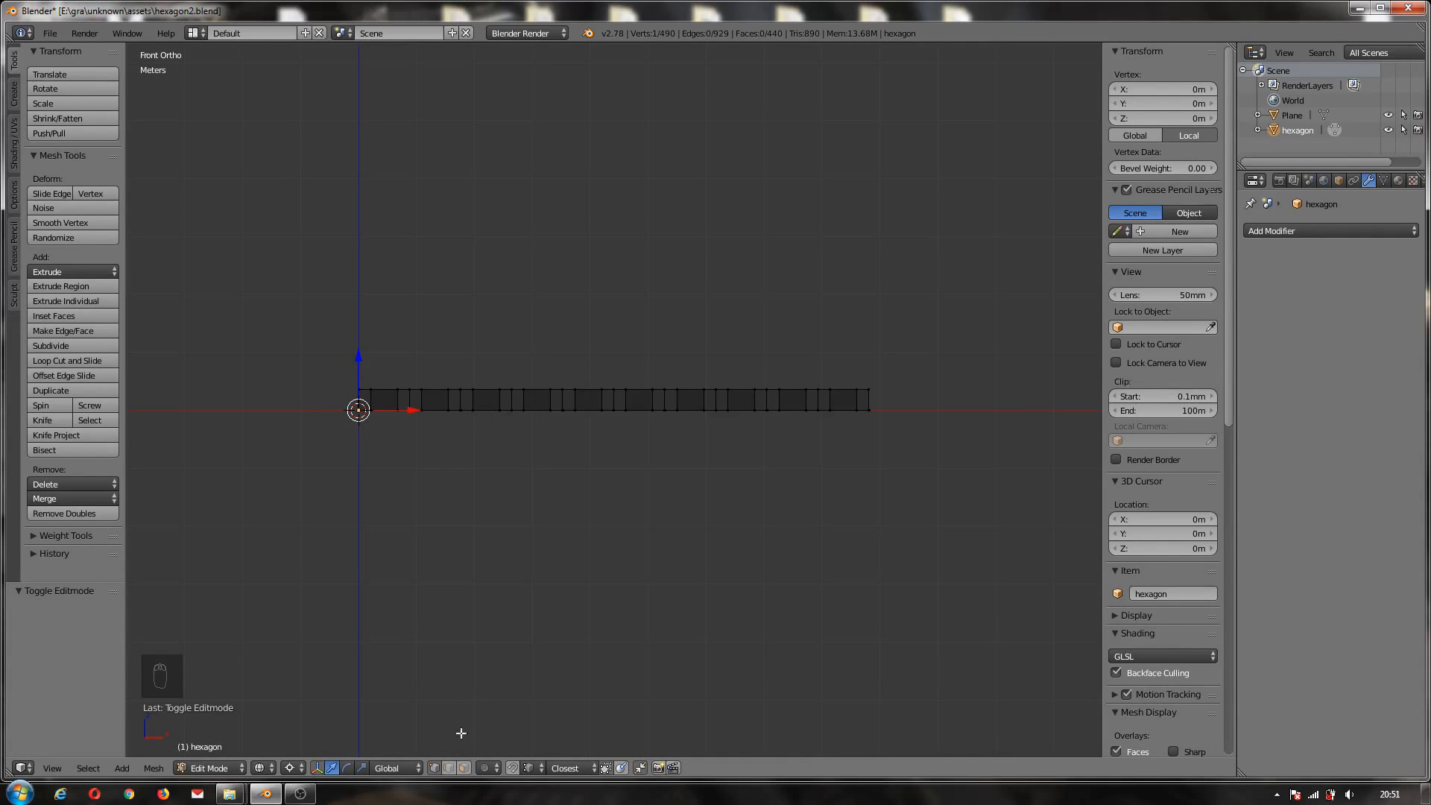
{"action": "key", "text": "a"}
{"action": "key", "text": "b"}
{"action": "left_click_drag", "start_coordinate": [351, 376], "coordinate": [910, 395]}
{"action": "middle_click_drag", "start_coordinate": [738, 361], "coordinate": [637, 445]}
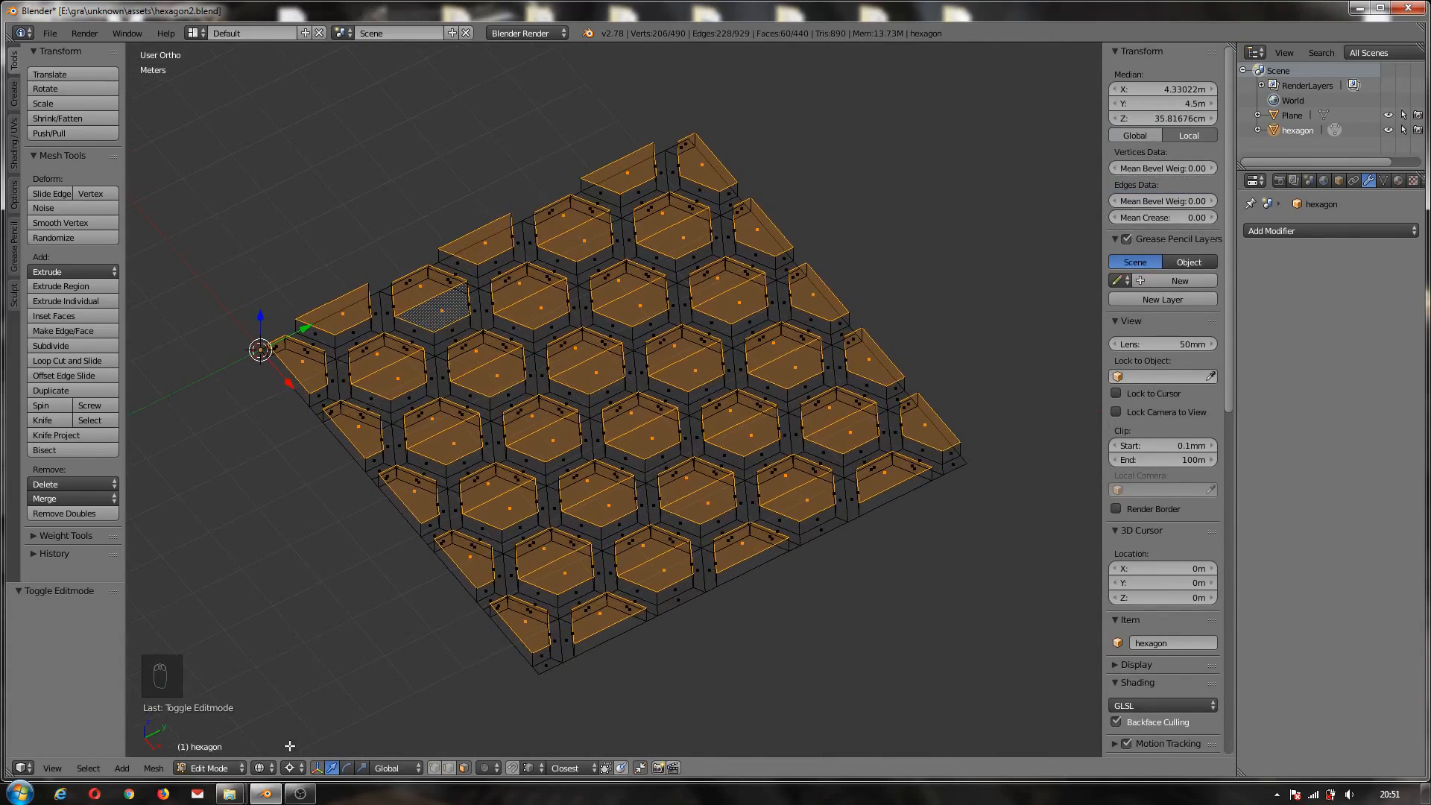
- Set the pivot point to Individual Origins and scale the selected hexagon top faces down to about 0.591
{"action": "left_click", "coordinate": [293, 768]}
{"action": "left_click", "coordinate": [331, 714]}
{"action": "key", "text": "s"}
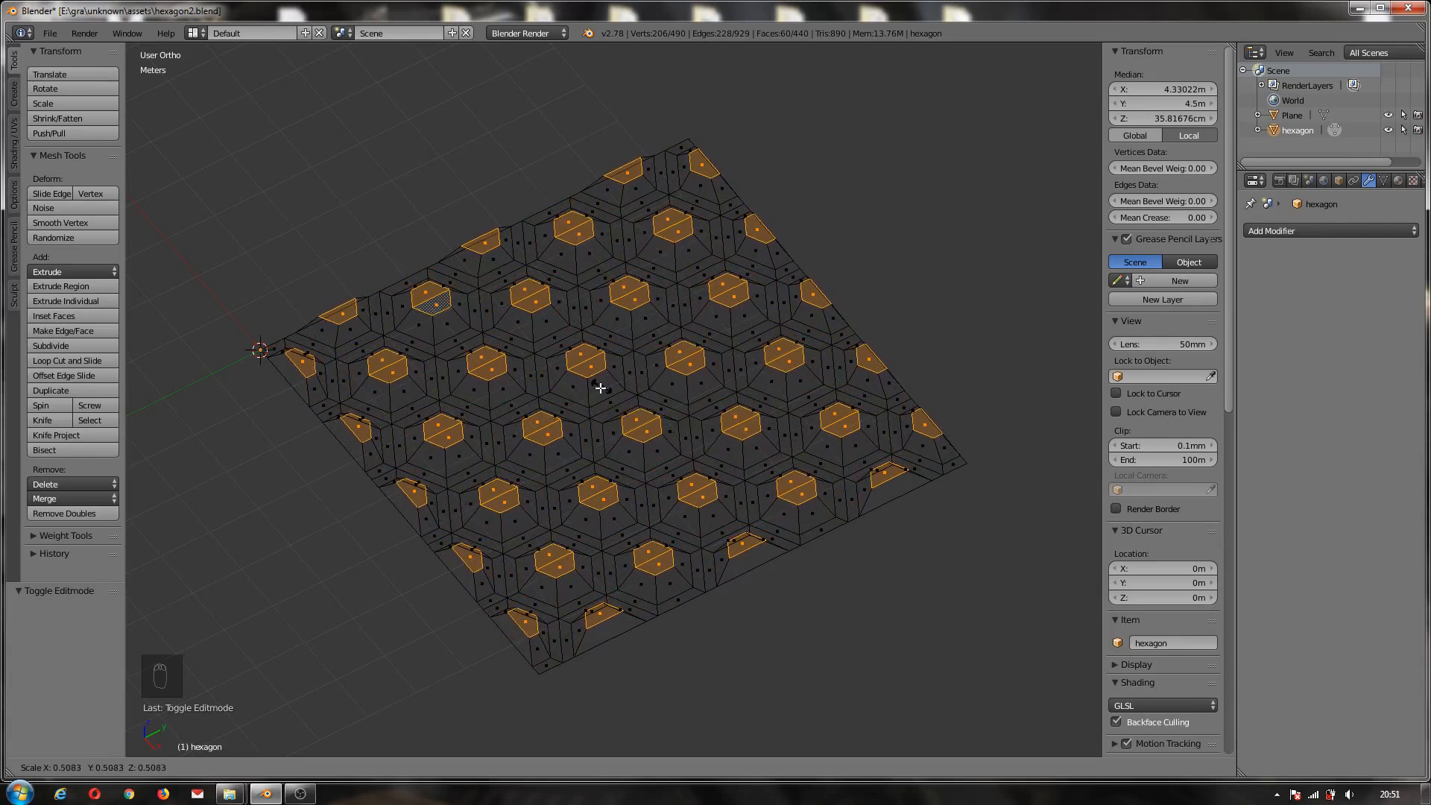
{"action": "left_click", "coordinate": [600, 393]}
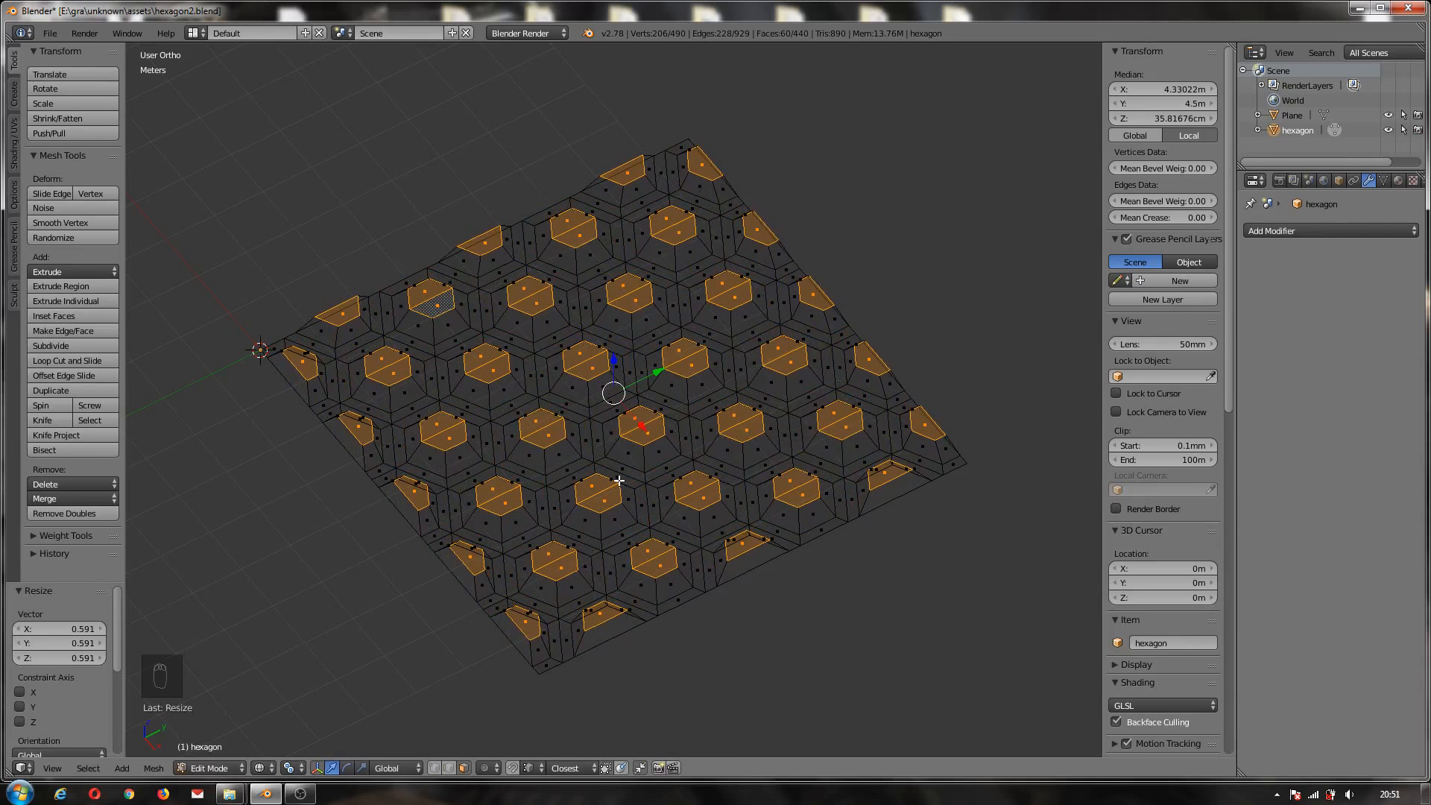
- In top view, select only the three cut hexagon top faces along the mesh's left edge and the three along its right edge
{"action": "key", "text": "KP_7"}
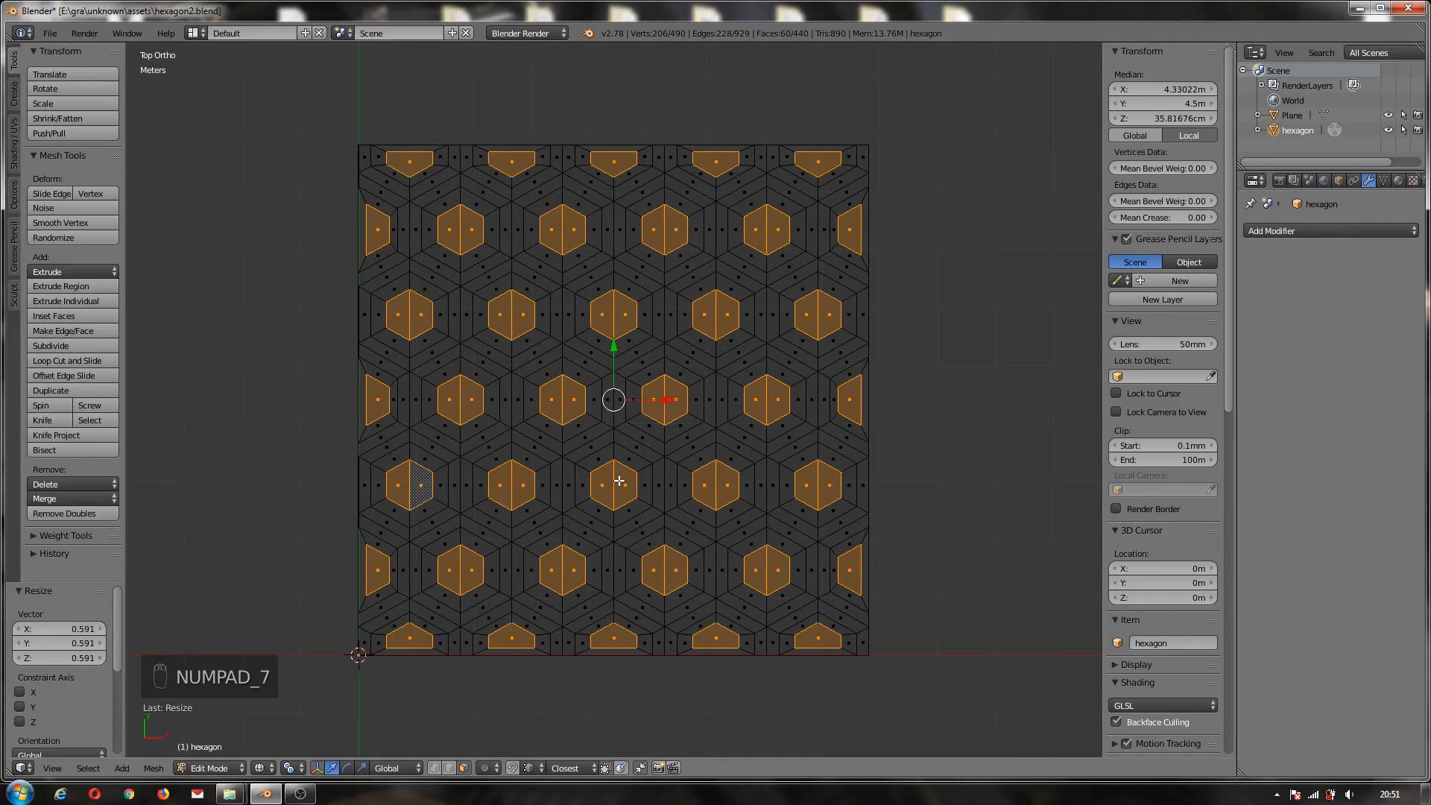
{"action": "key", "text": "a"}
{"action": "key", "text": "a"}
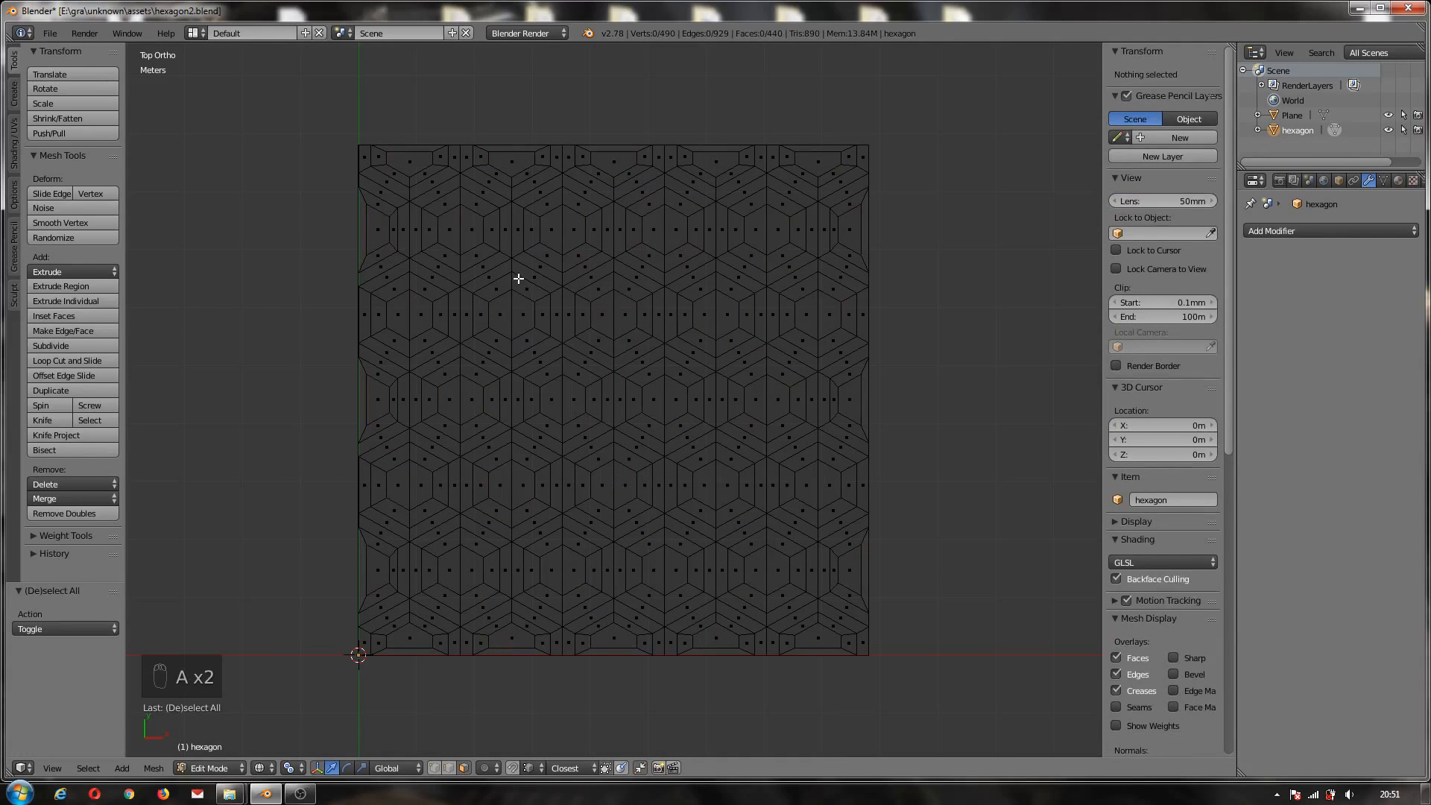
{"action": "right_click", "coordinate": [375, 225]}
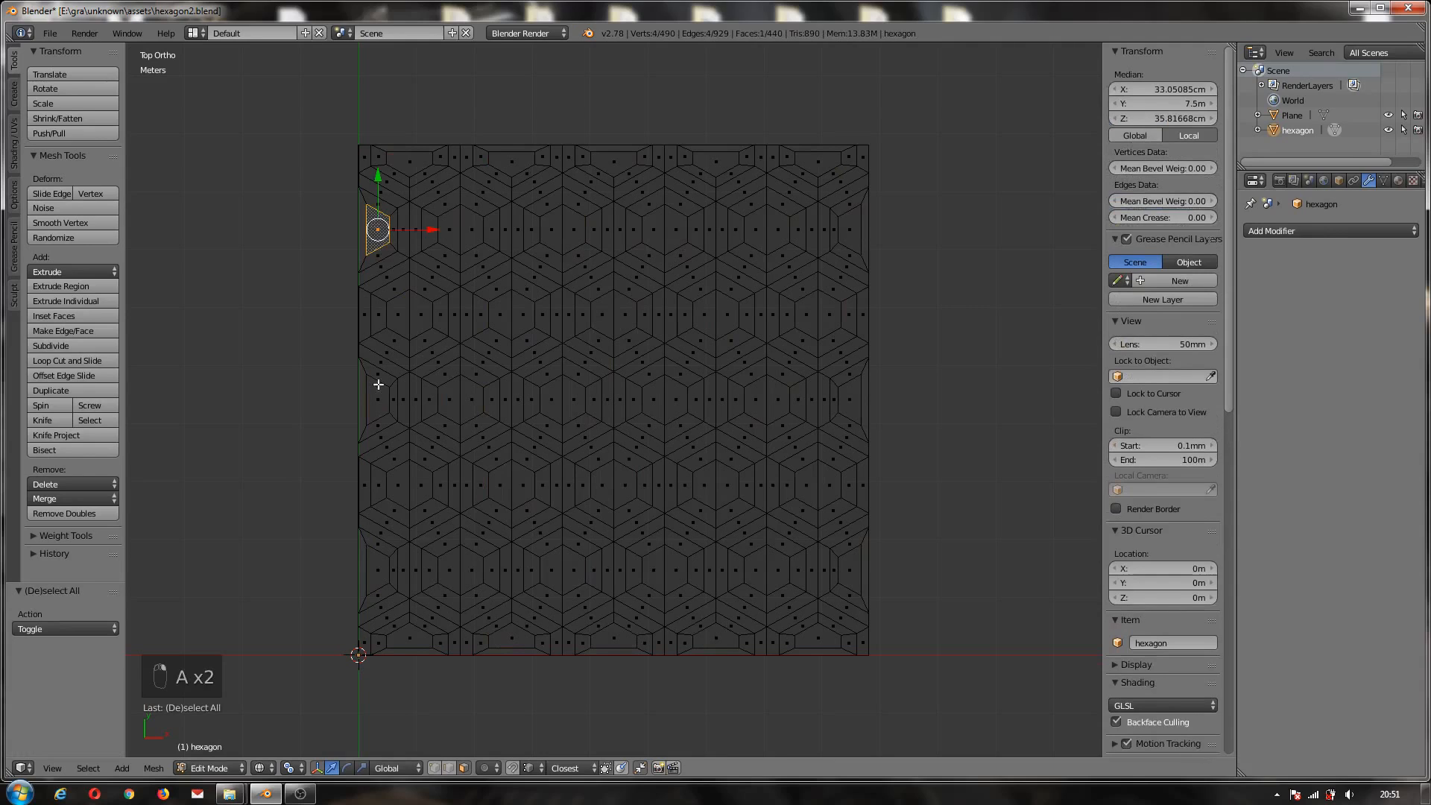
{"action": "right_click", "coordinate": [384, 400], "text": "shift"}
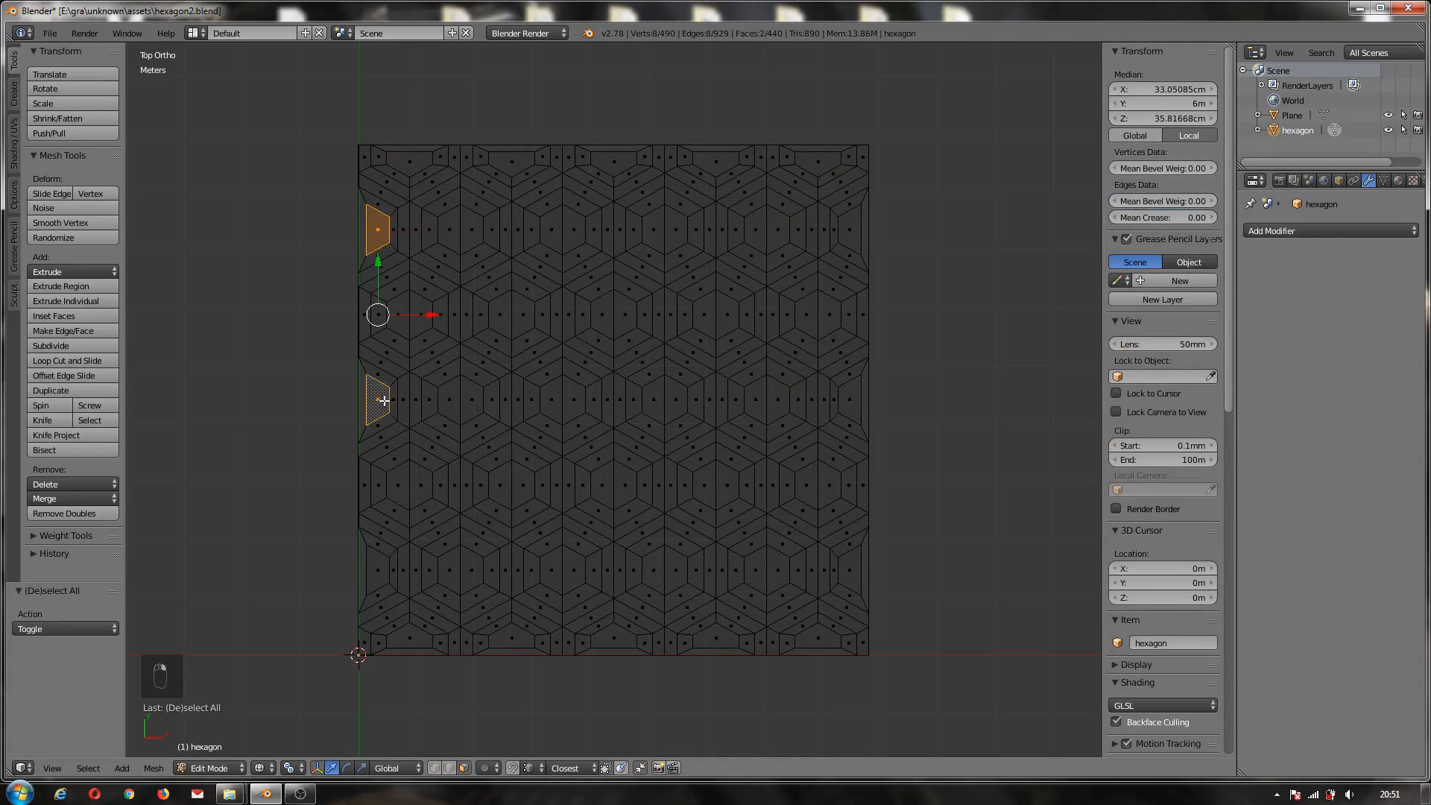
{"action": "right_click", "coordinate": [378, 570], "text": "shift"}
{"action": "right_click", "coordinate": [854, 567], "text": "shift"}
{"action": "right_click", "coordinate": [854, 397], "text": "shift"}
{"action": "right_click", "coordinate": [855, 236], "text": "shift"}
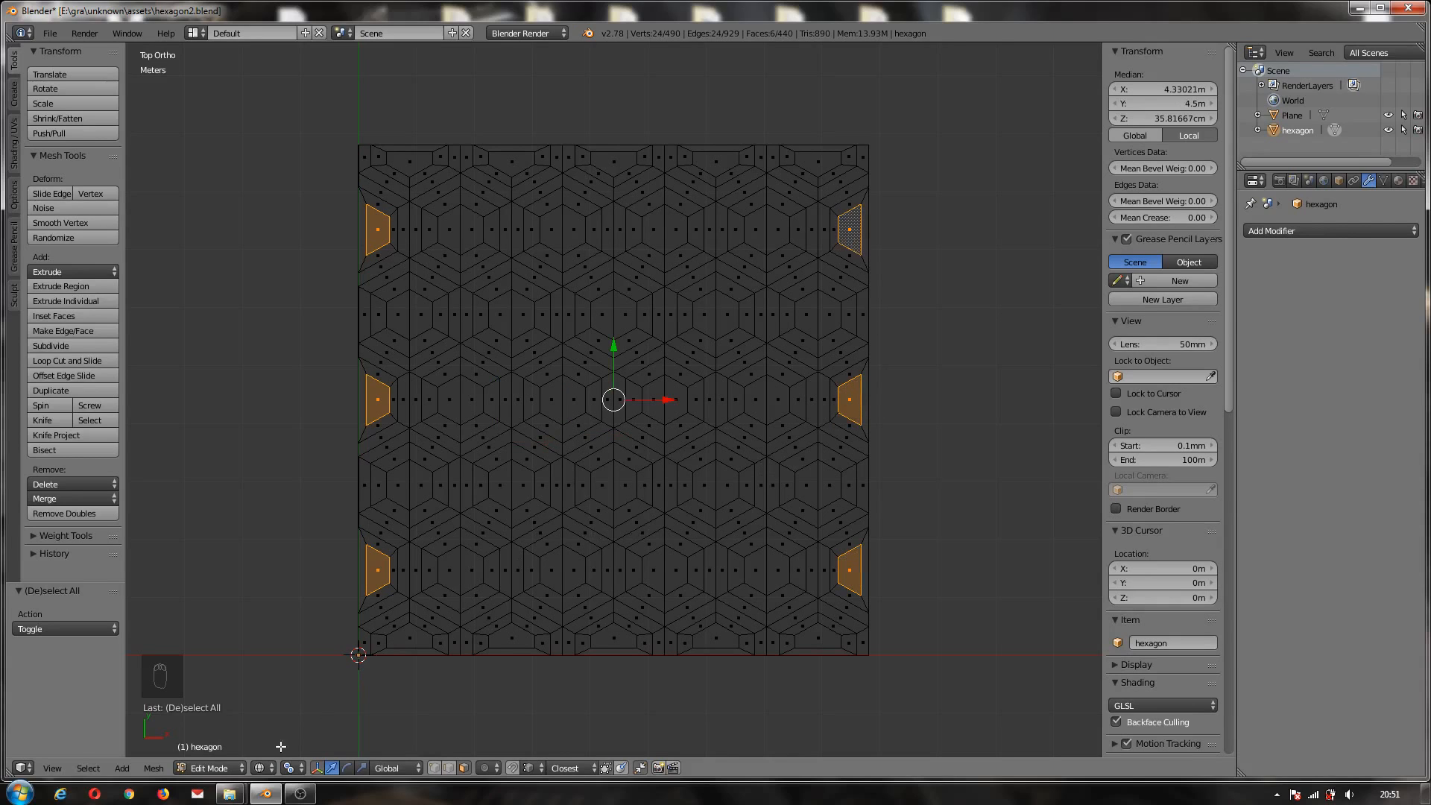
- Set the pivot point to Median Point and scale the six side faces along X by about 1.032 to reach the mesh's outer edges
{"action": "left_click", "coordinate": [293, 768]}
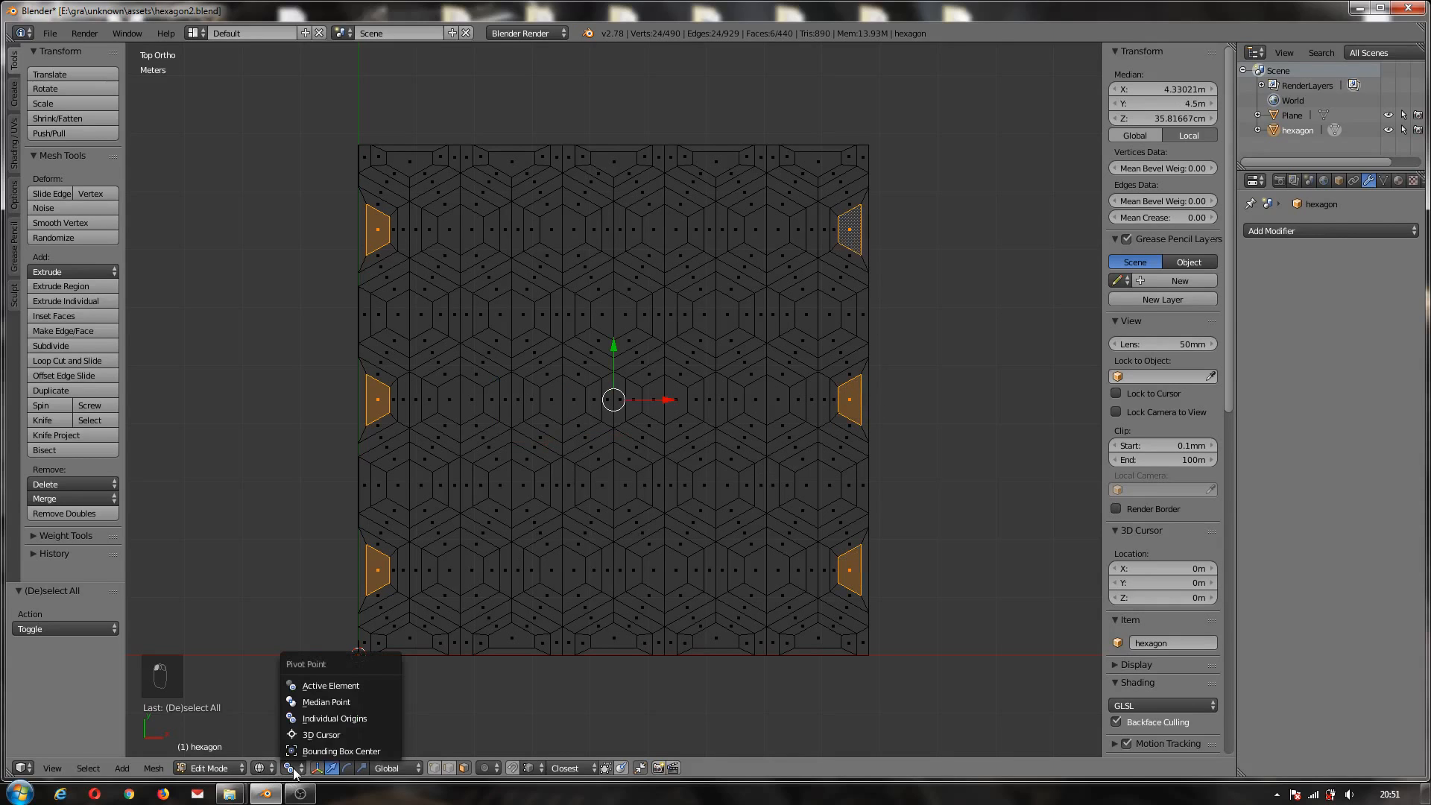
{"action": "left_click", "coordinate": [329, 704]}
{"action": "scroll", "coordinate": [868, 399], "scroll_direction": "up", "scroll_amount": 10}
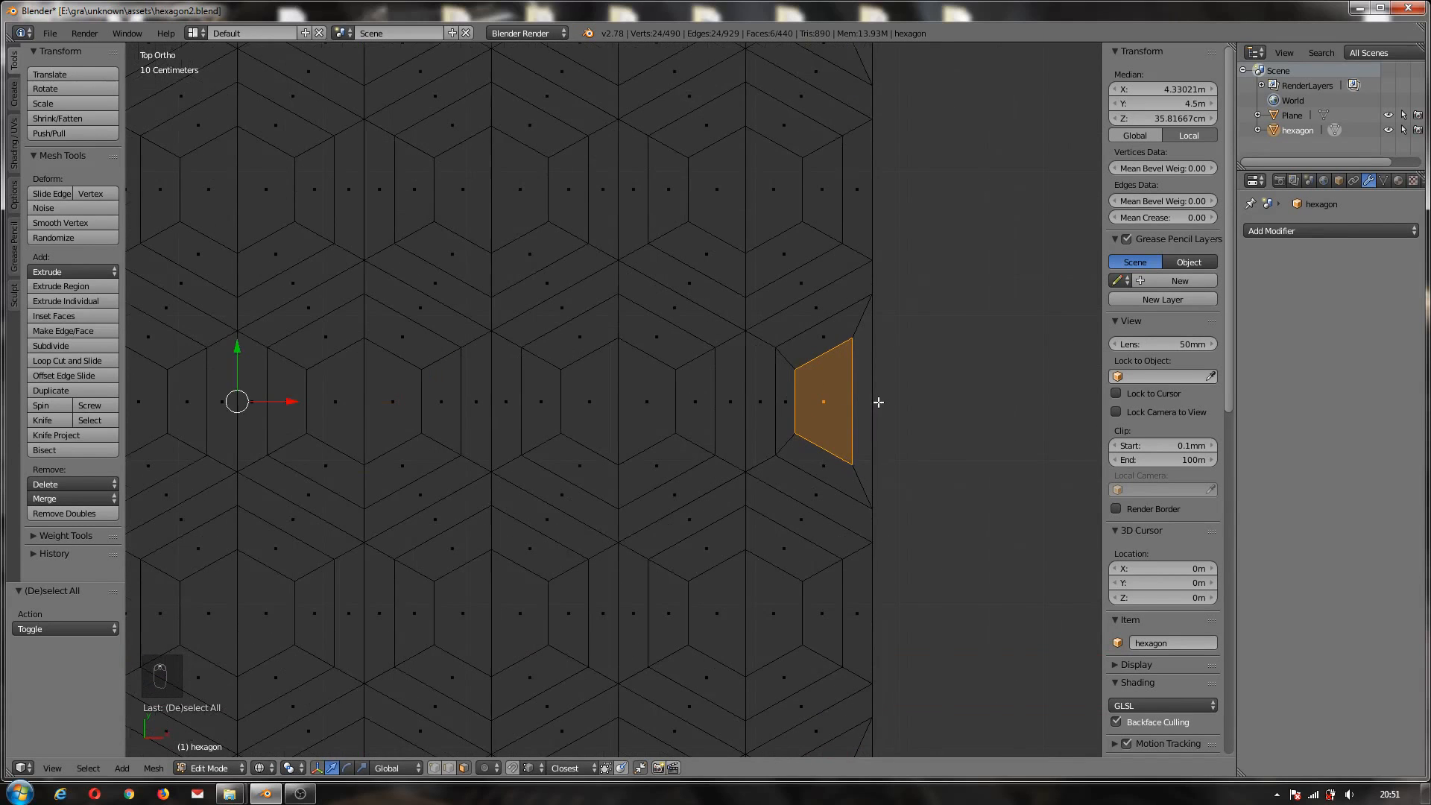
{"action": "scroll", "coordinate": [832, 413], "scroll_direction": "up", "scroll_amount": 1}
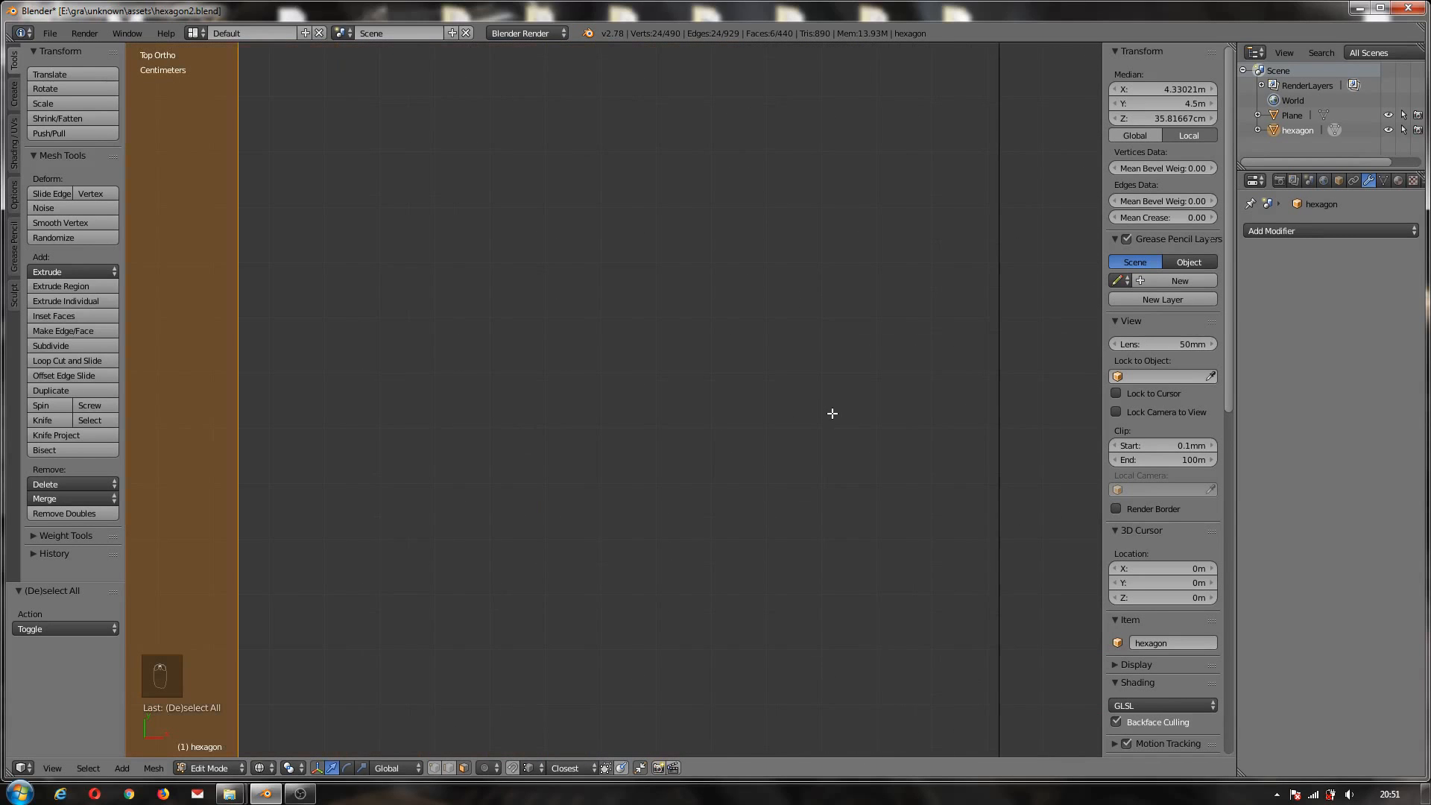
{"action": "key", "text": "s"}
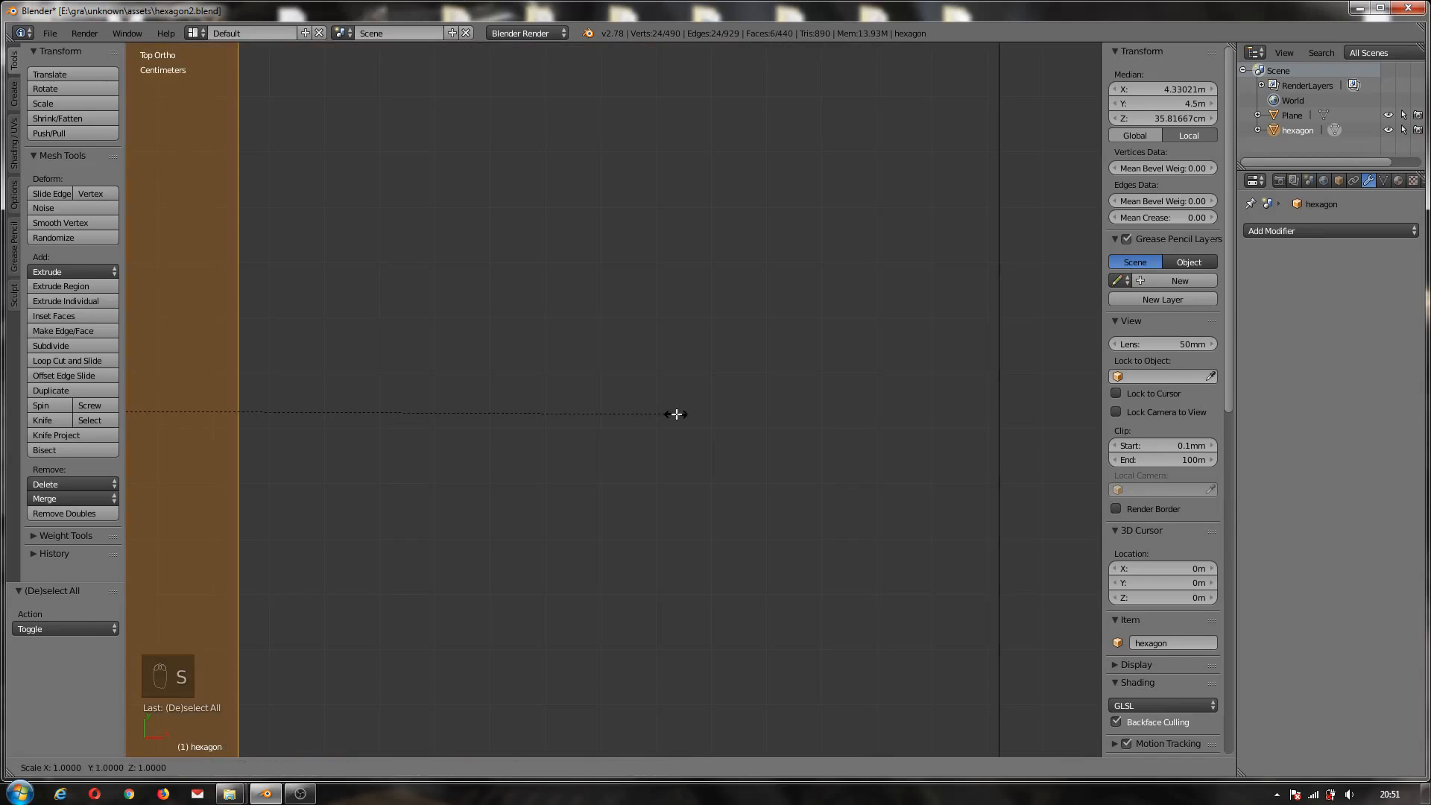
{"action": "key", "text": "x"}
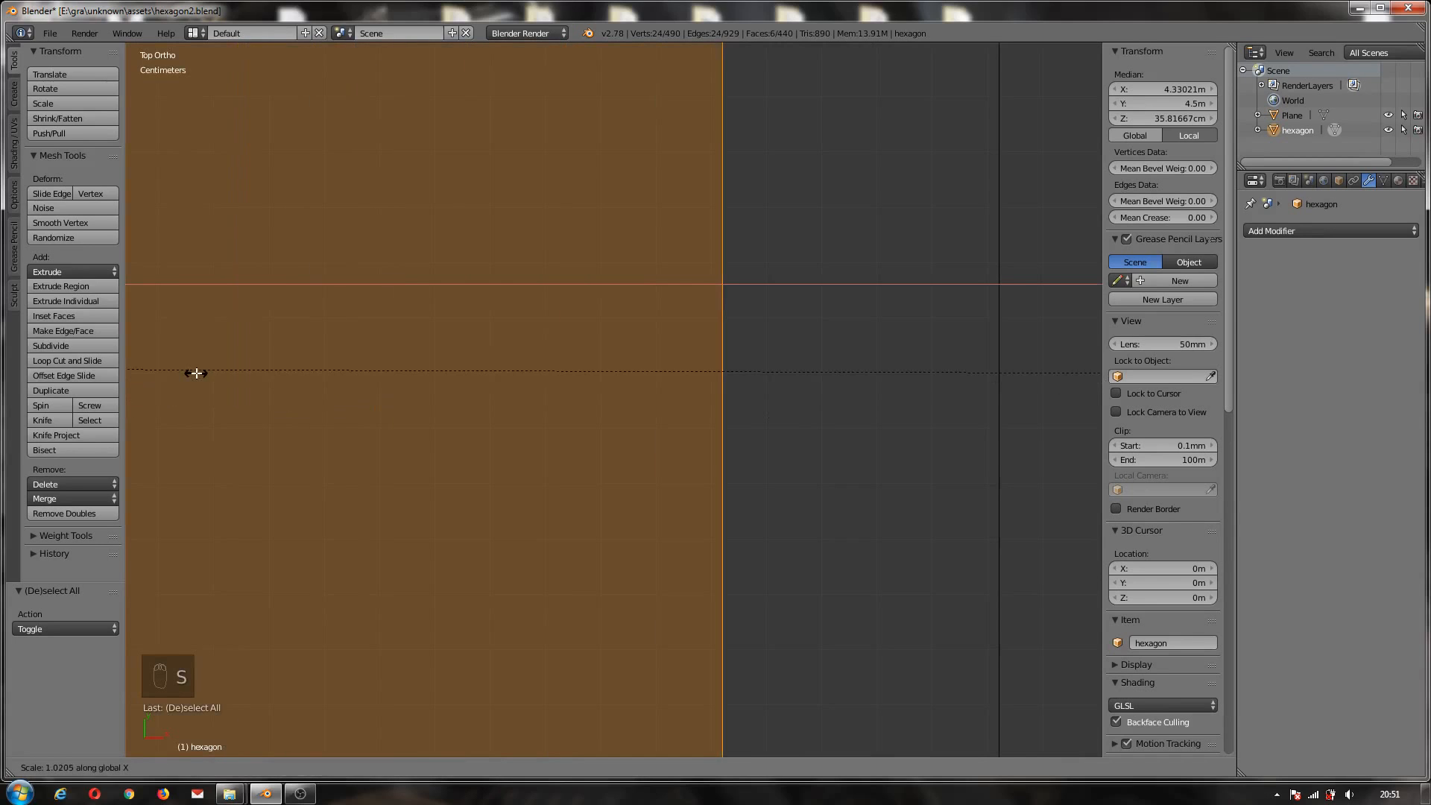
{"action": "left_click", "coordinate": [474, 380]}
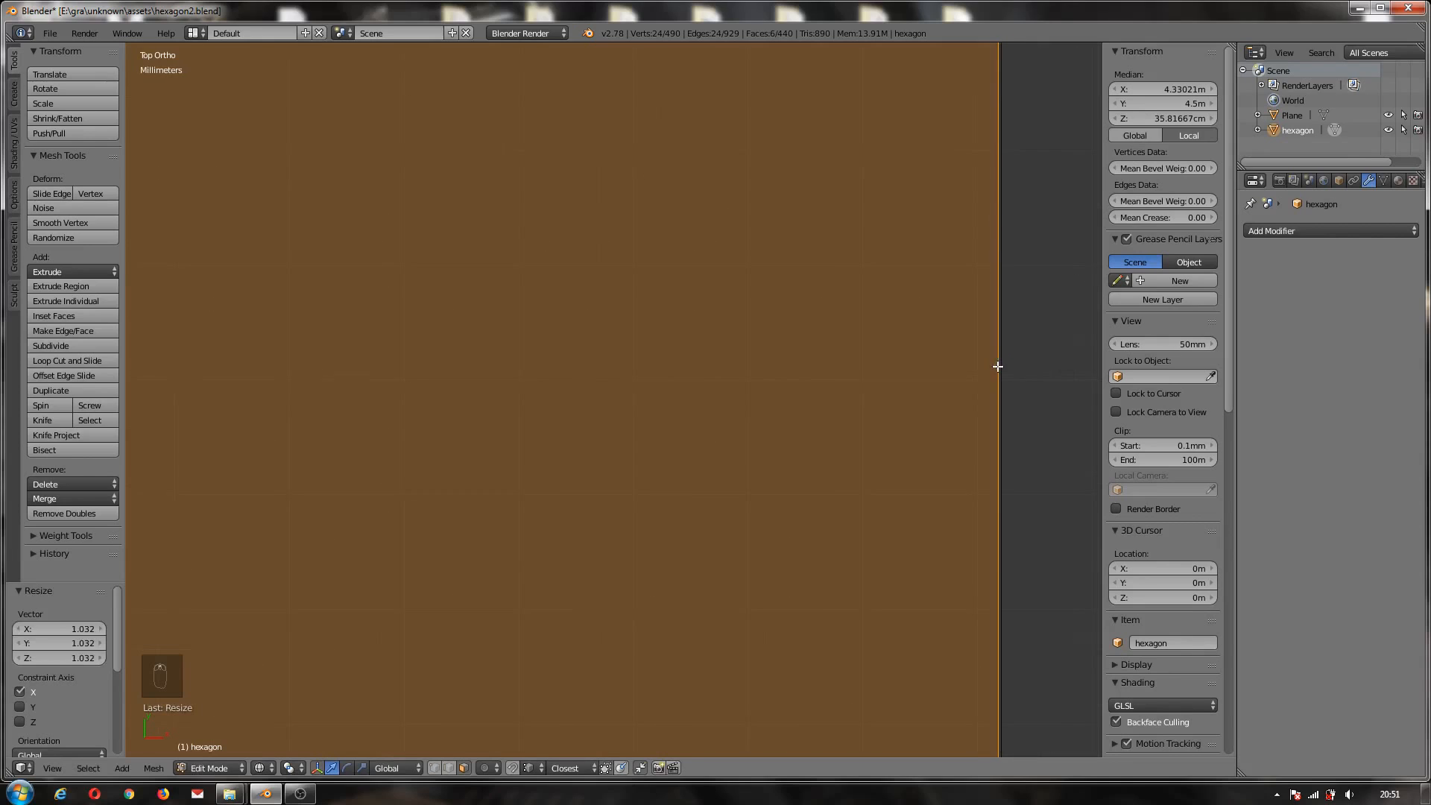
- Fine-tune the six side faces' X scale so their outer edges coincide with the mesh border at millimeter zoom
{"action": "scroll", "coordinate": [1002, 369], "scroll_direction": "up", "scroll_amount": 2}
{"action": "scroll", "coordinate": [990, 368], "scroll_direction": "up", "scroll_amount": 3}
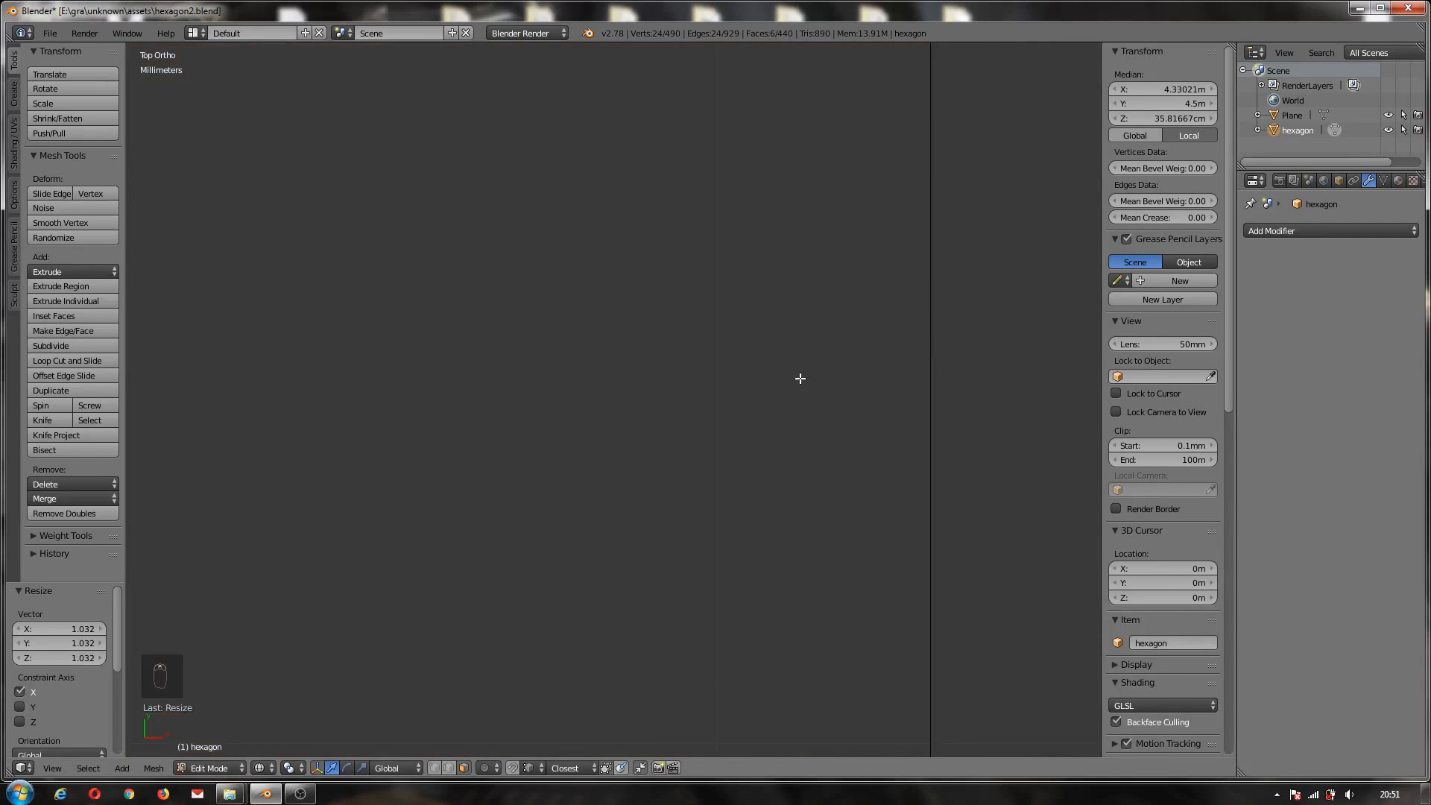
{"action": "key", "text": "s"}
{"action": "key", "text": "x"}
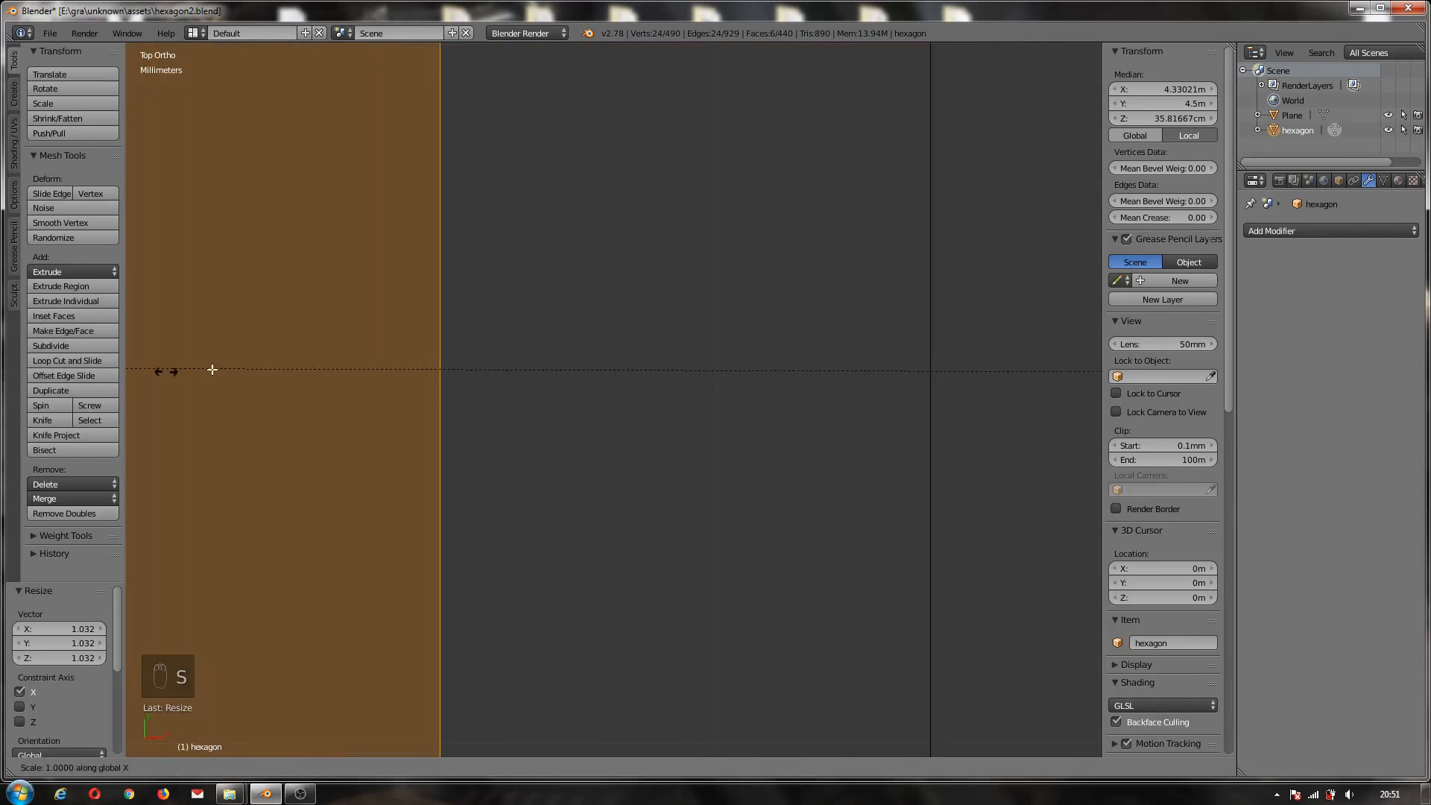
{"action": "left_click", "coordinate": [640, 342]}
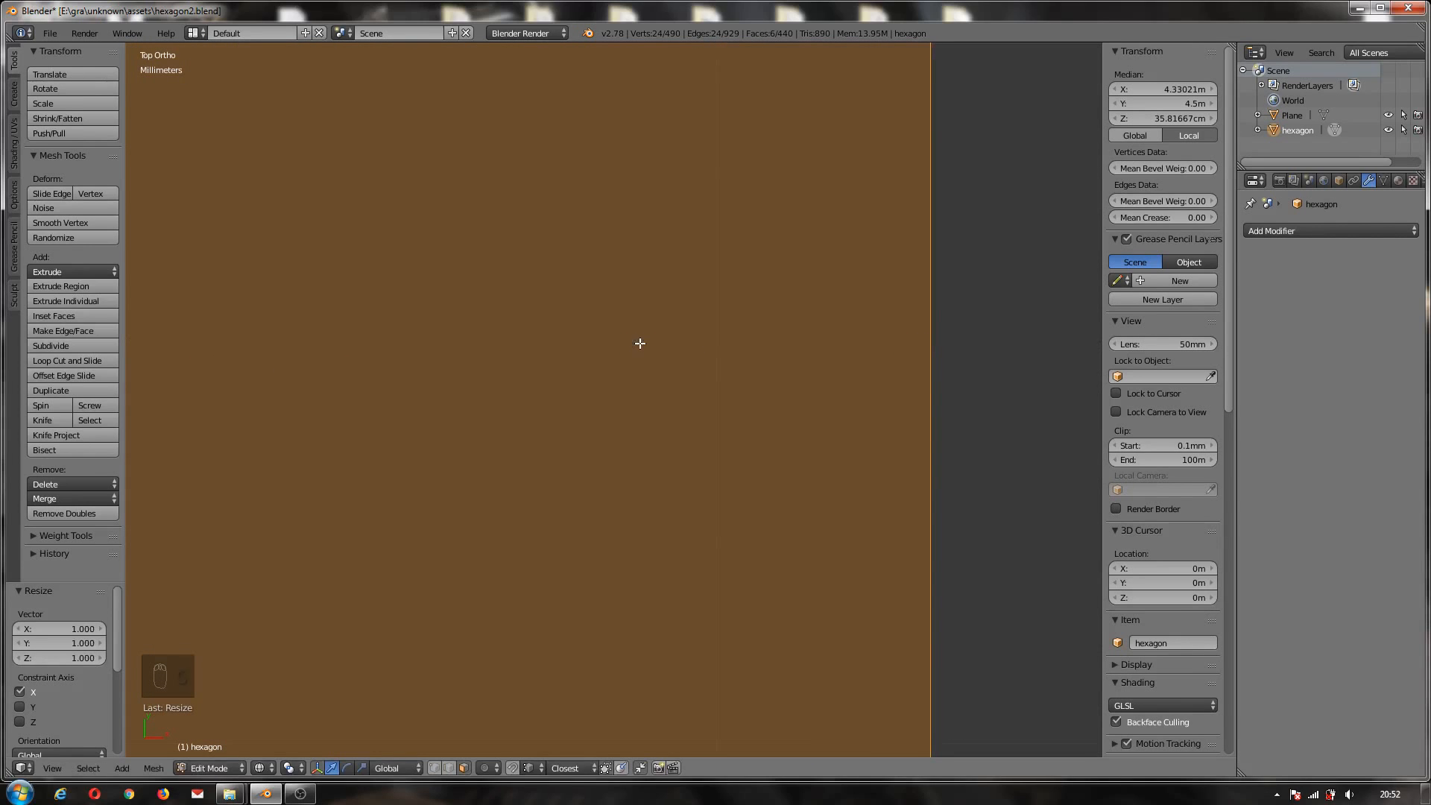
{"action": "key", "text": "KP_Decimal"}
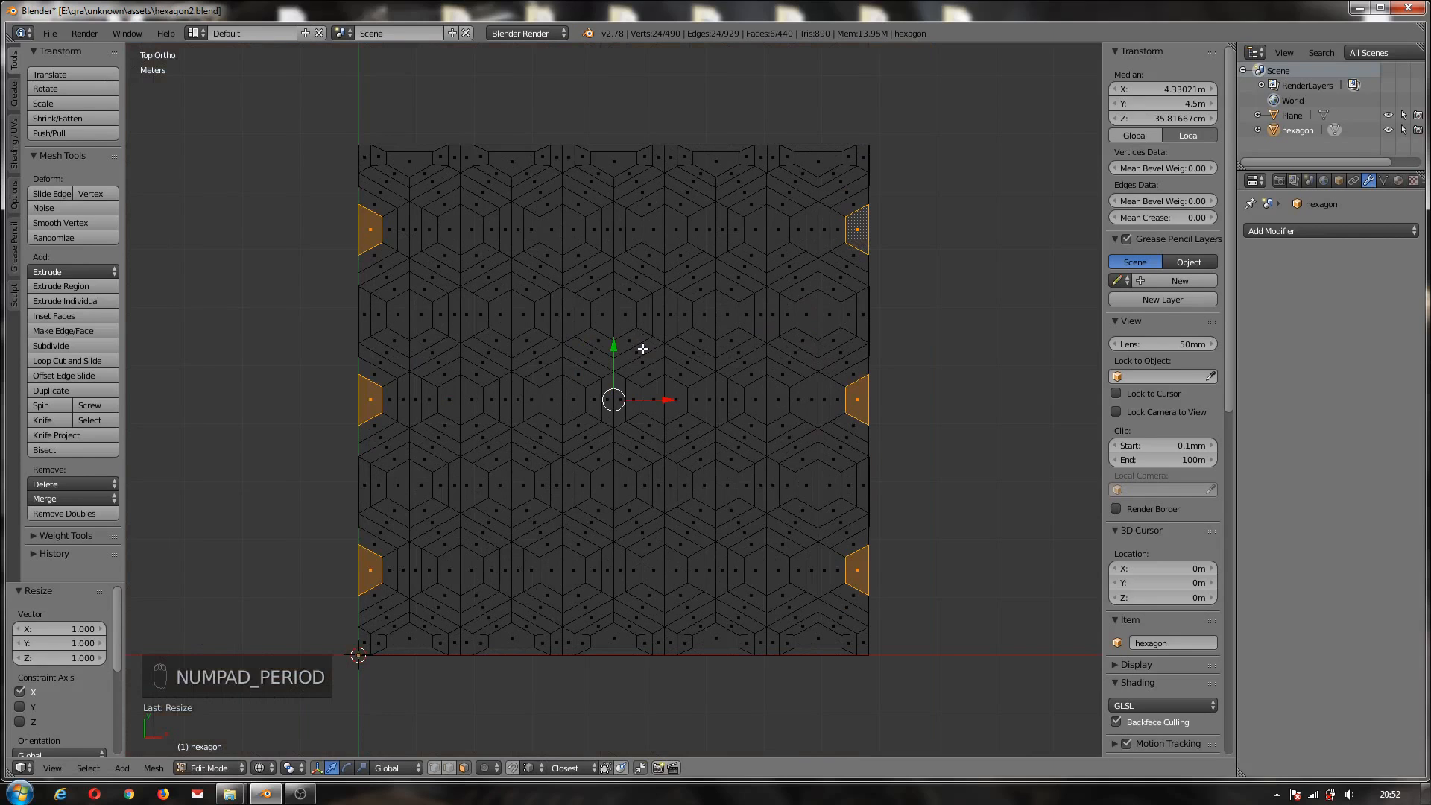
- Replace the selection with the five cut hexagon top faces along the mesh's upper edge and the five along its lower edge
{"action": "key", "text": "a"}
{"action": "key", "text": "a"}
{"action": "right_click", "coordinate": [415, 162]}
{"action": "right_click", "coordinate": [515, 160], "text": "shift"}
{"action": "right_click", "coordinate": [607, 160], "text": "shift"}
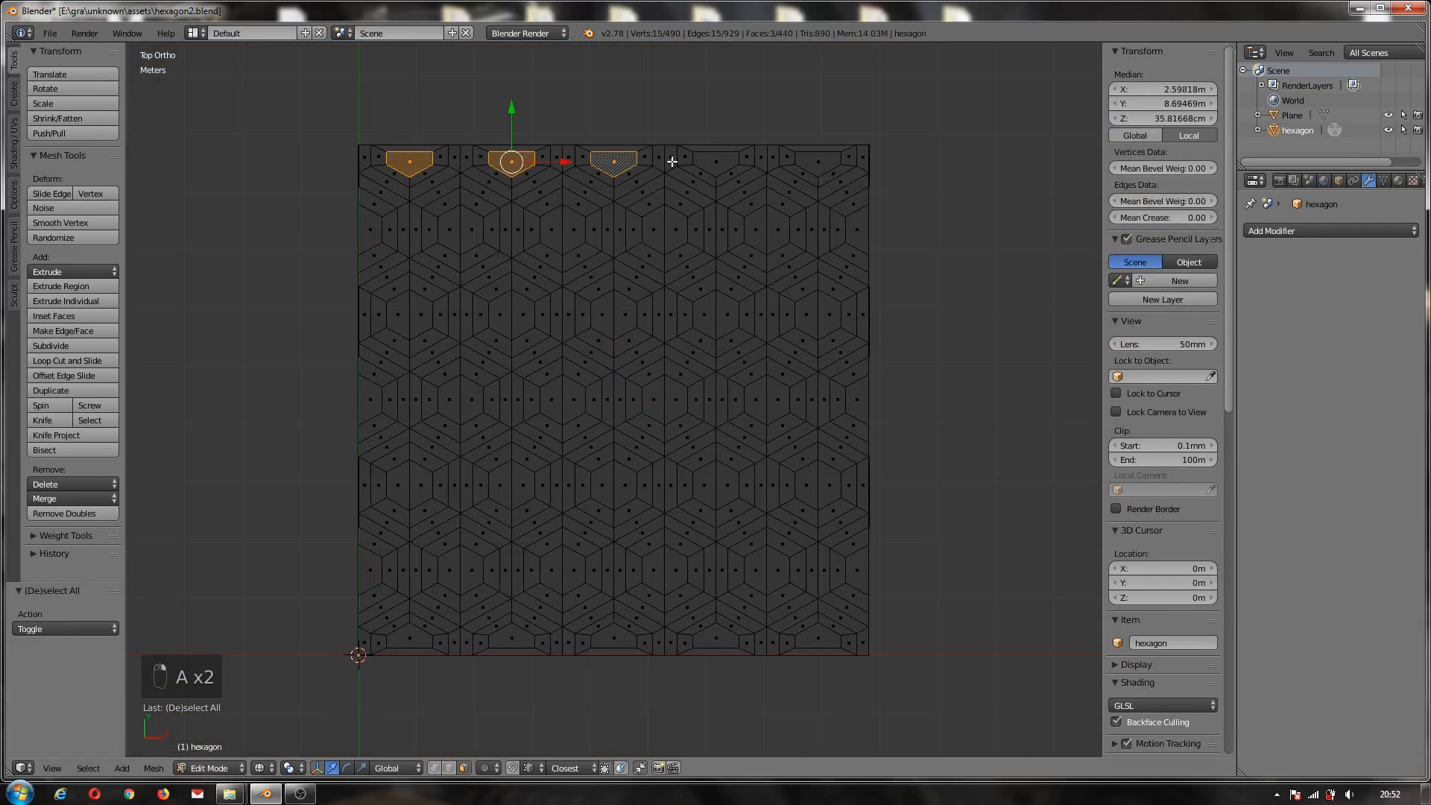
{"action": "right_click", "coordinate": [714, 161], "text": "shift"}
{"action": "right_click", "coordinate": [813, 158], "text": "shift"}
{"action": "right_click", "coordinate": [407, 637], "text": "shift"}
{"action": "right_click", "coordinate": [503, 638], "text": "shift"}
{"action": "right_click", "coordinate": [618, 639], "text": "shift"}
{"action": "right_click", "coordinate": [714, 638], "text": "shift"}
{"action": "right_click", "coordinate": [814, 637], "text": "shift"}
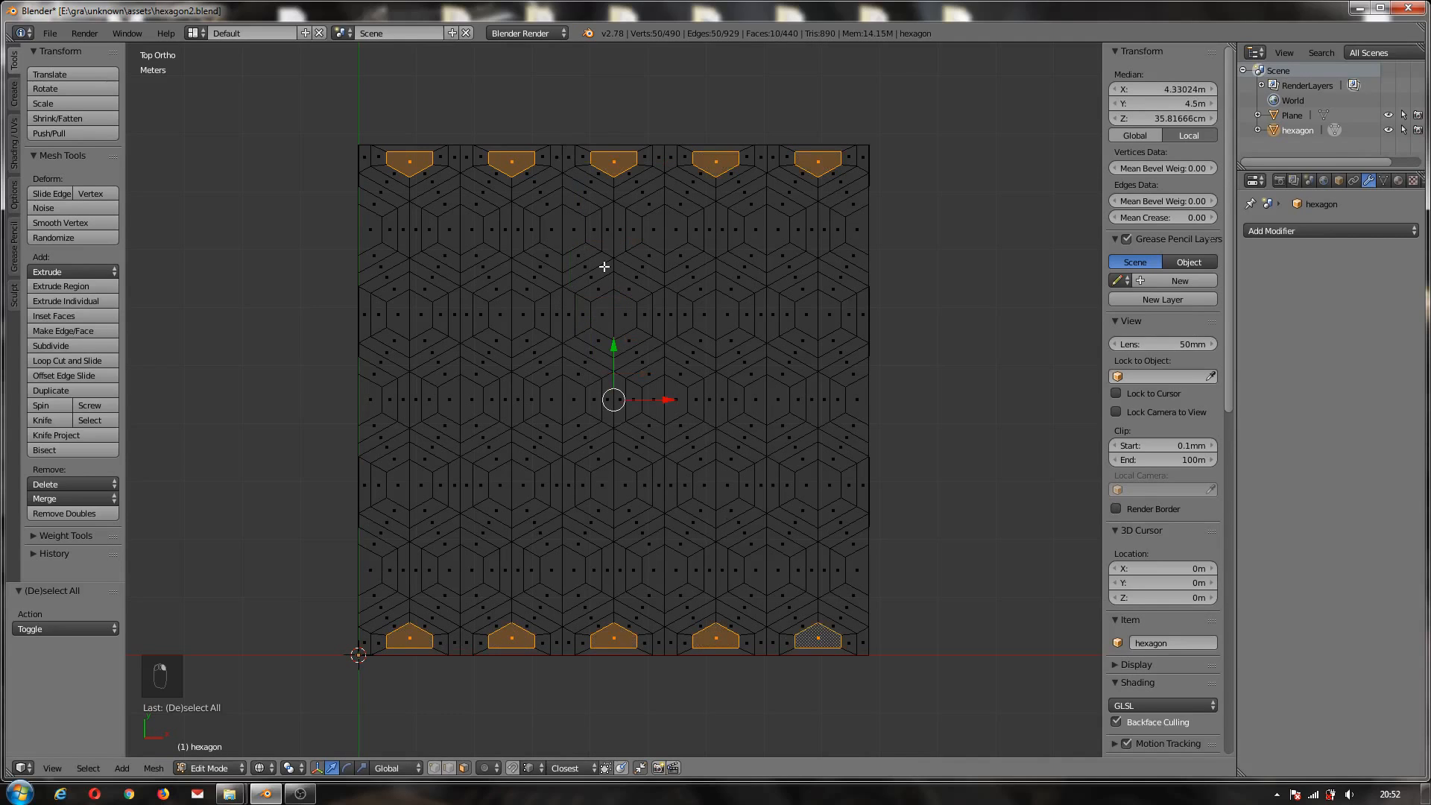
- Scale the ten selected upper and lower faces along Y by about 1.029 to reach the mesh's outer edges
{"action": "scroll", "coordinate": [618, 139], "scroll_direction": "up", "scroll_amount": 12}
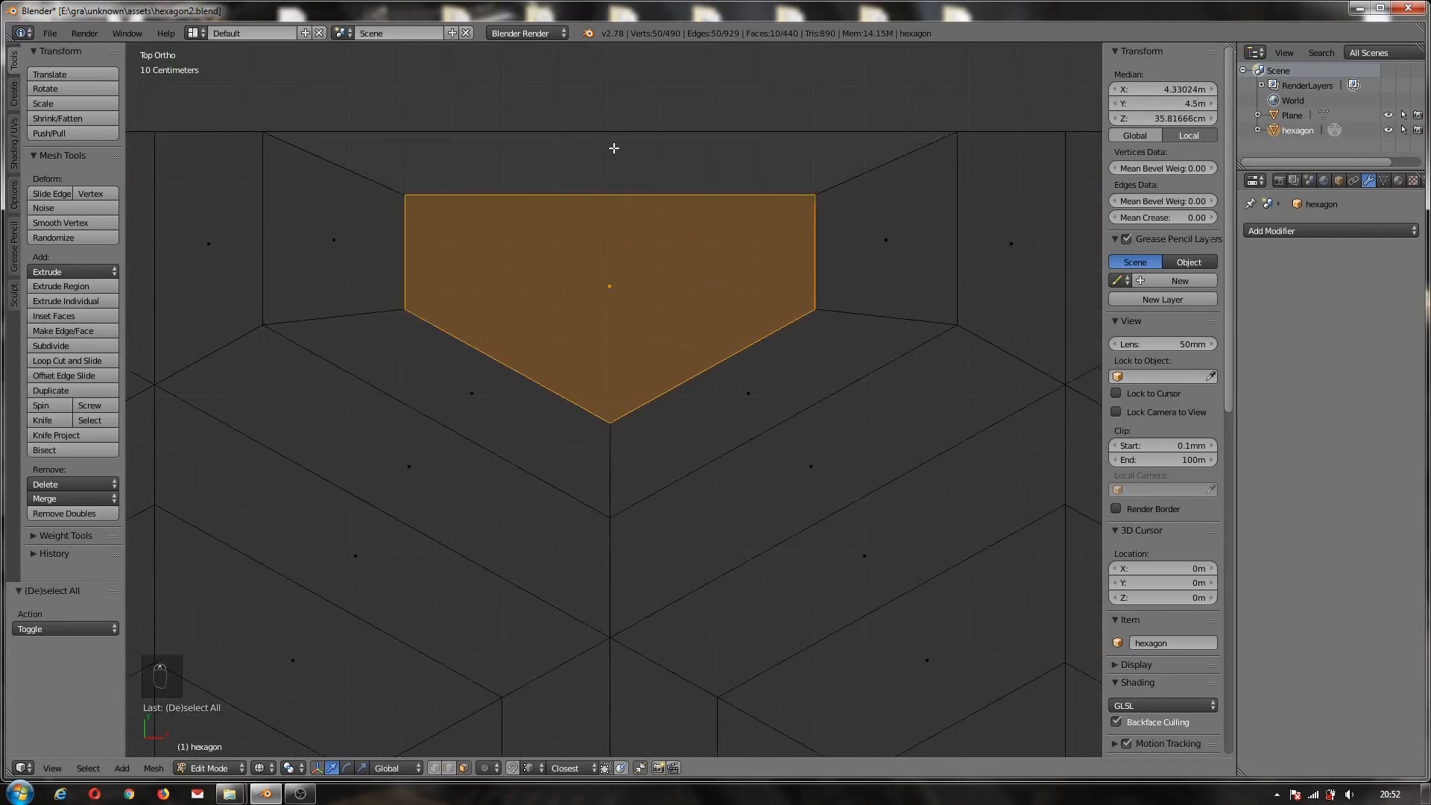
{"action": "scroll", "coordinate": [616, 153], "scroll_direction": "up", "scroll_amount": 6}
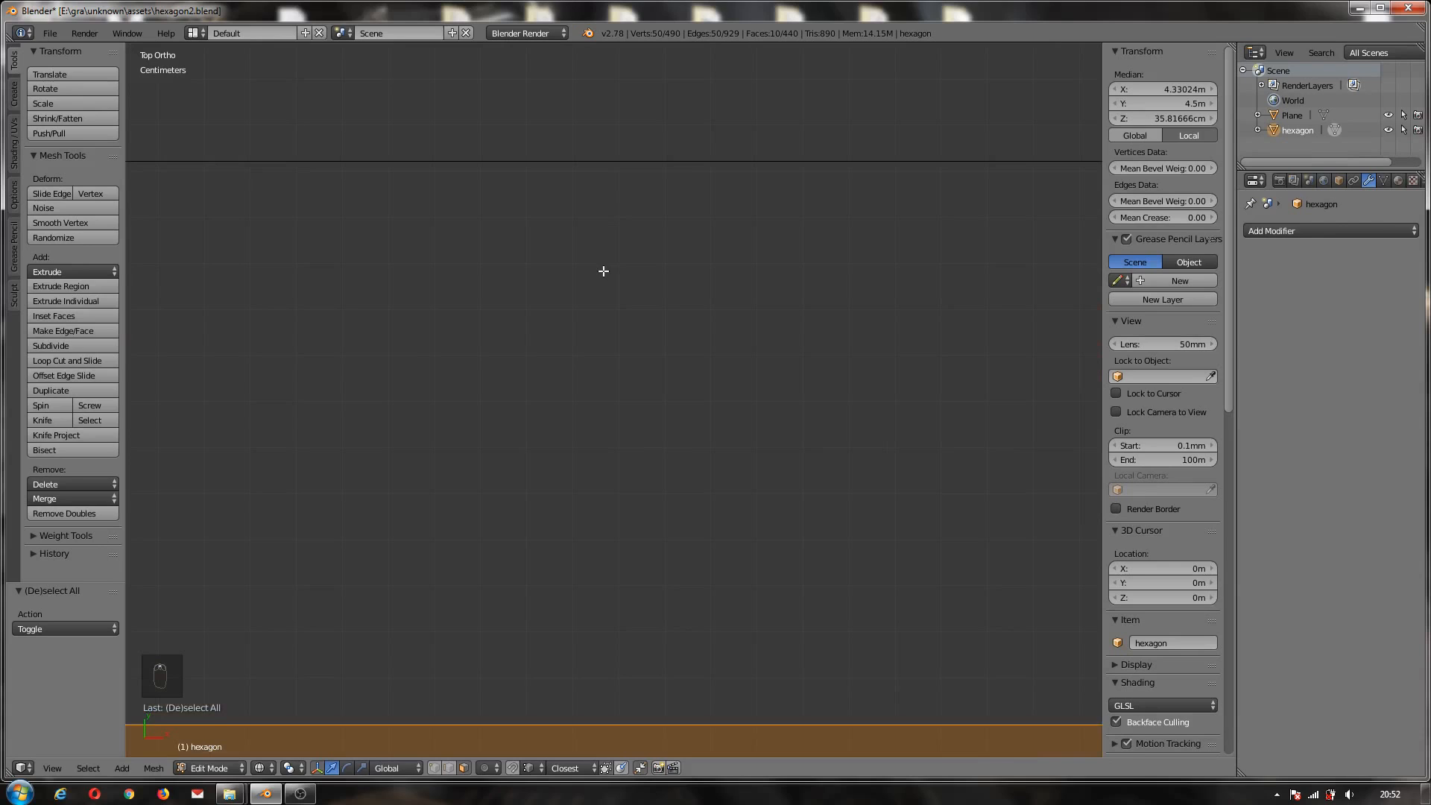
{"action": "key", "text": "s"}
{"action": "key", "text": "y"}
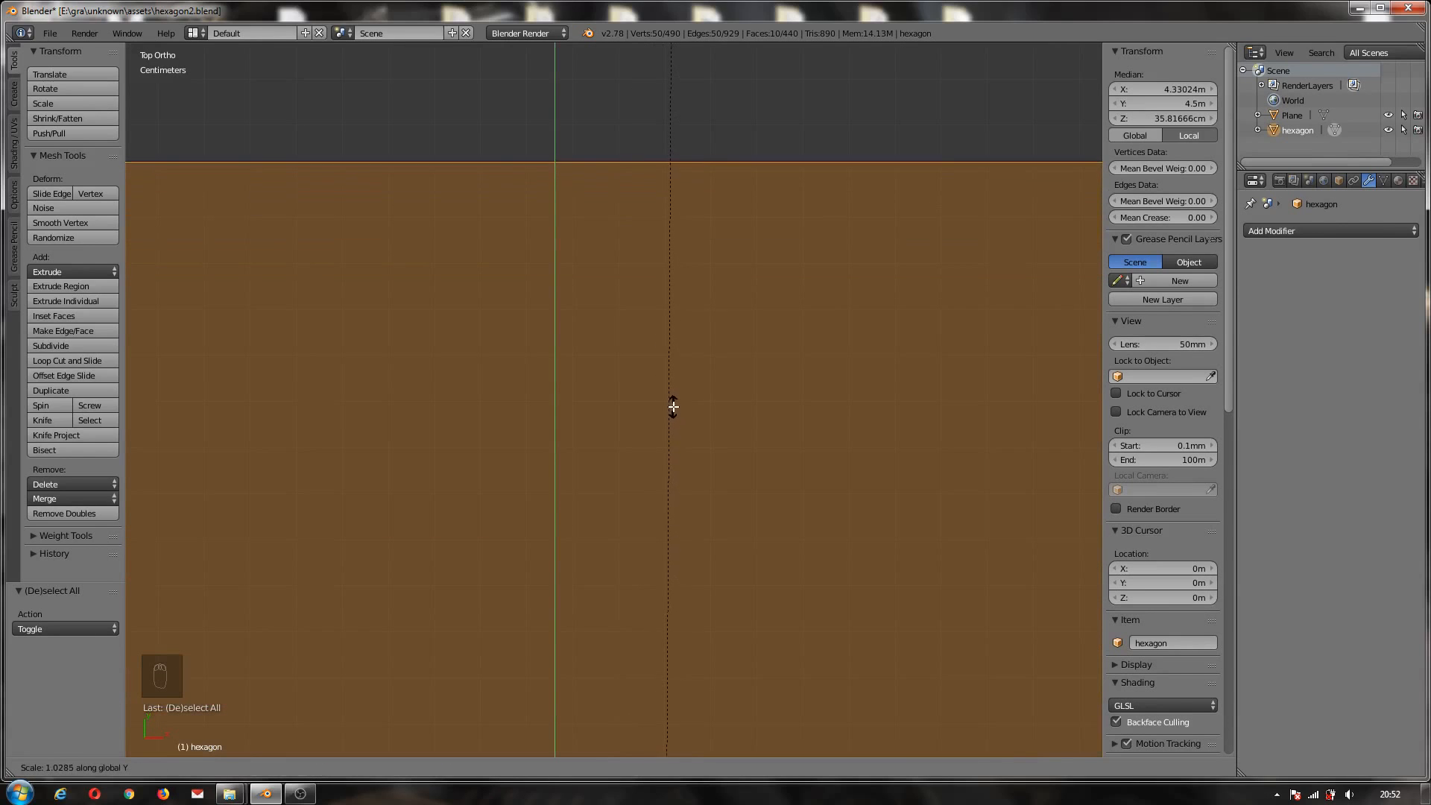
{"action": "left_click", "coordinate": [672, 406]}
- Fine-tune the ten faces' Y scale to coincide with the mesh border at millimeter zoom, and deselect everything
{"action": "scroll", "coordinate": [699, 161], "scroll_direction": "up", "scroll_amount": 3}
{"action": "scroll", "coordinate": [699, 170], "scroll_direction": "up", "scroll_amount": 10}
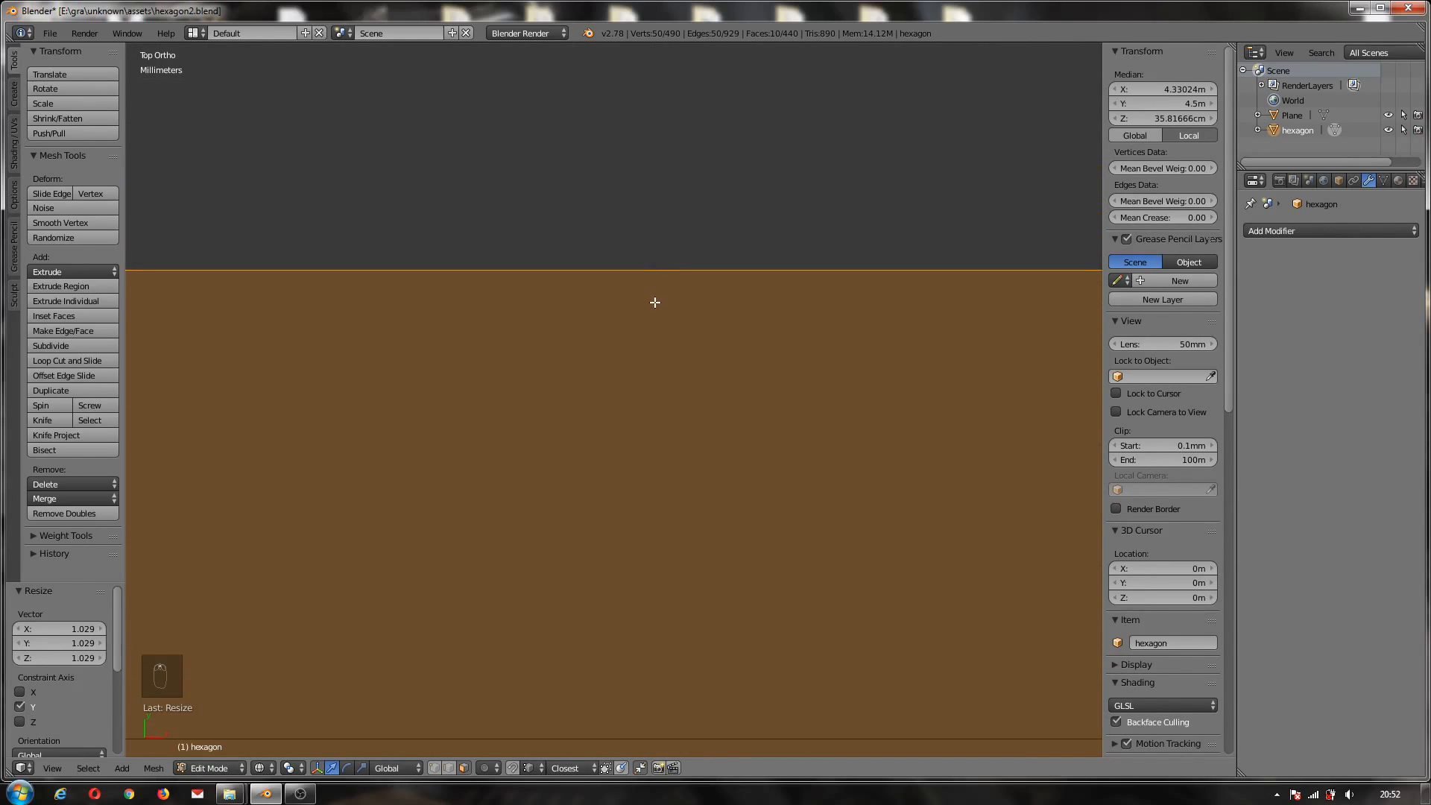
{"action": "key", "text": "s"}
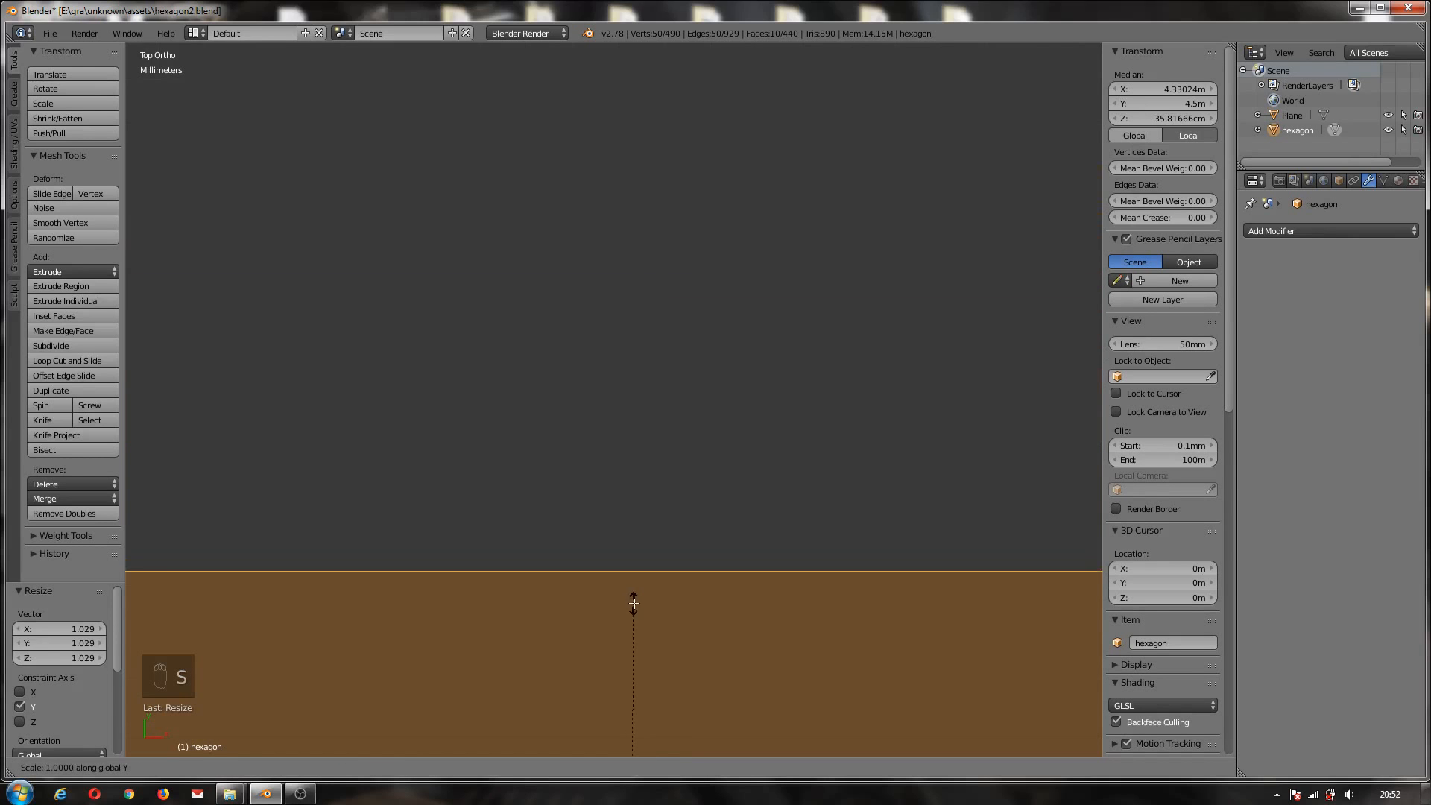
{"action": "left_click", "coordinate": [620, 60]}
{"action": "key", "text": "KP_Decimal"}
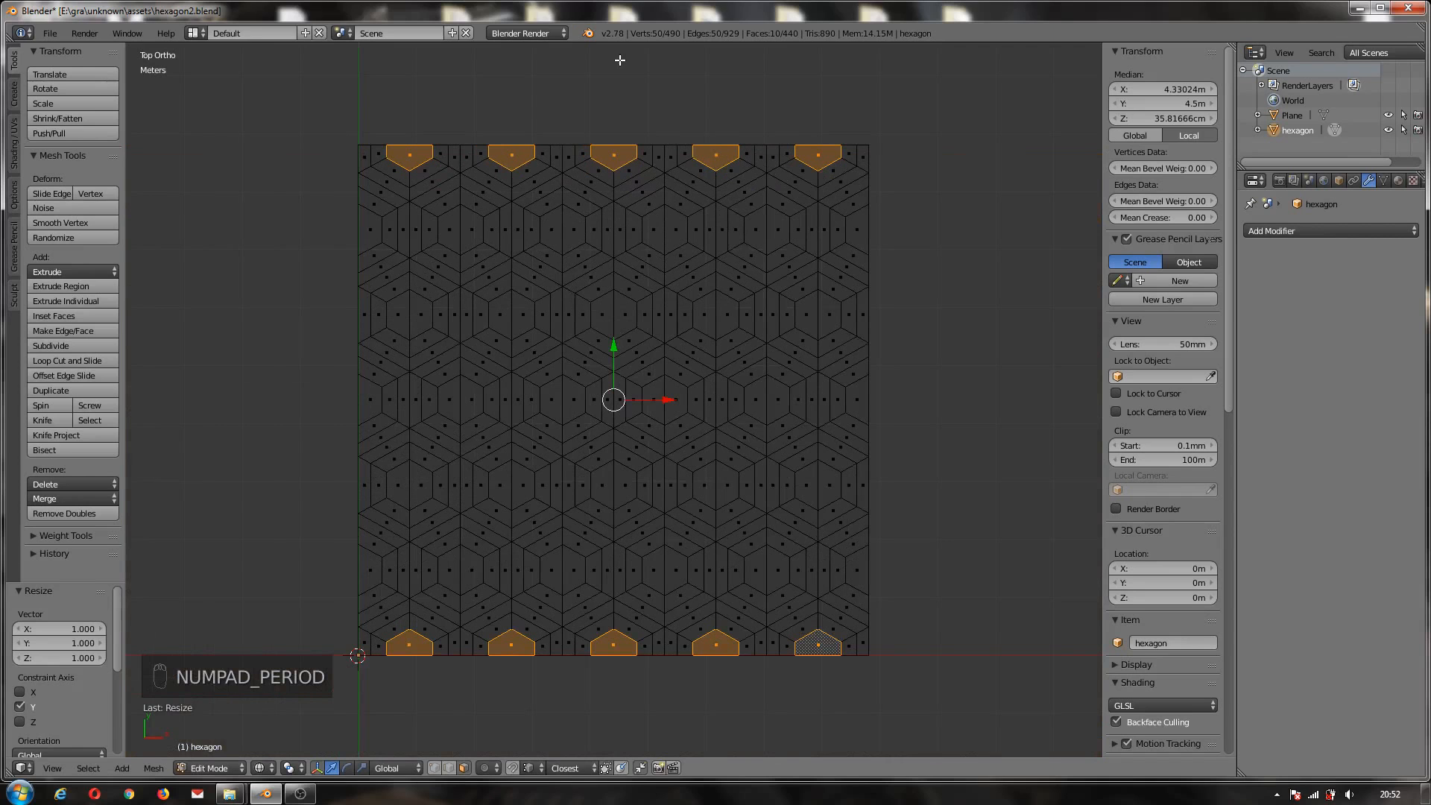
{"action": "key", "text": "a"}
{"action": "key", "text": "a"}
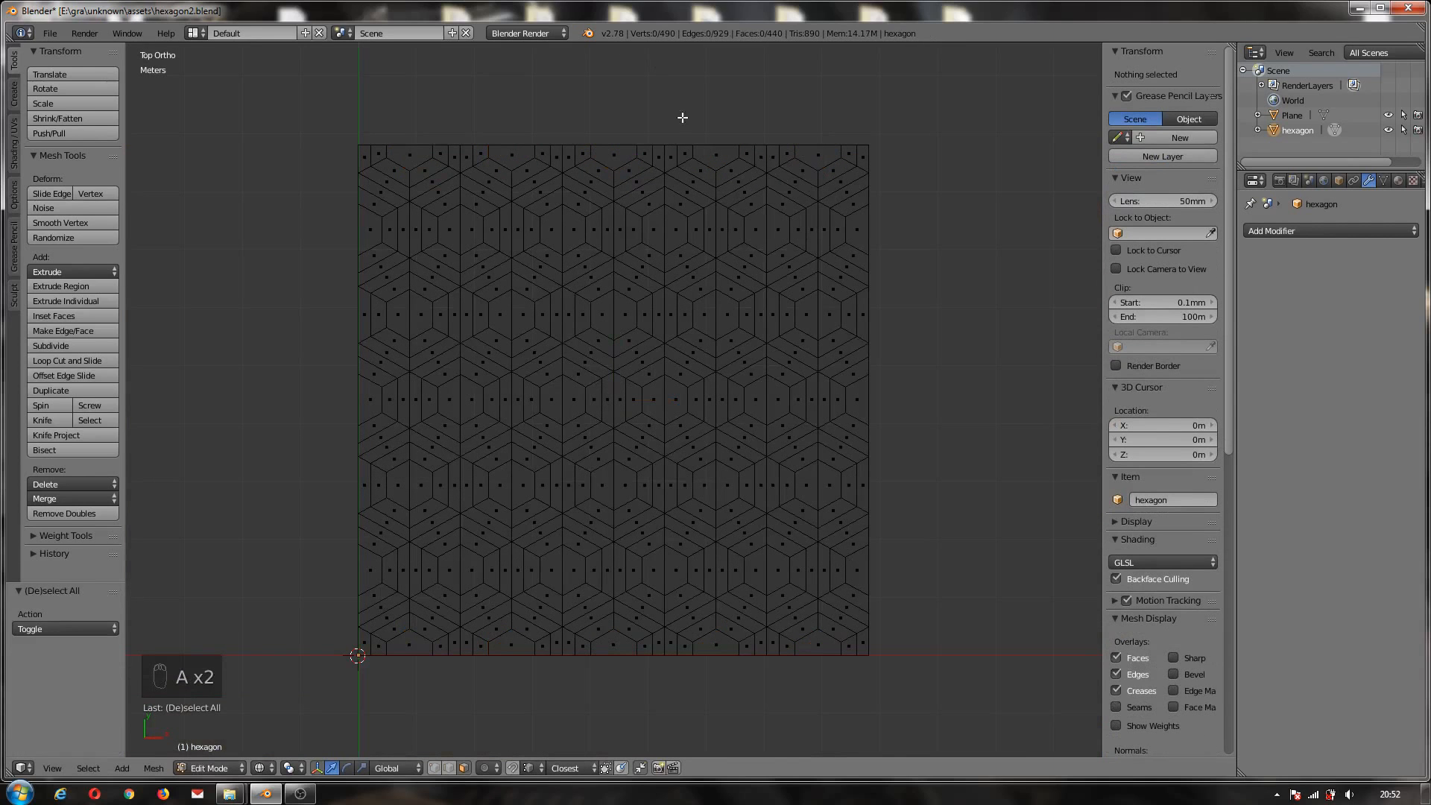
{"action": "middle_click_drag", "start_coordinate": [743, 403], "coordinate": [655, 293]}
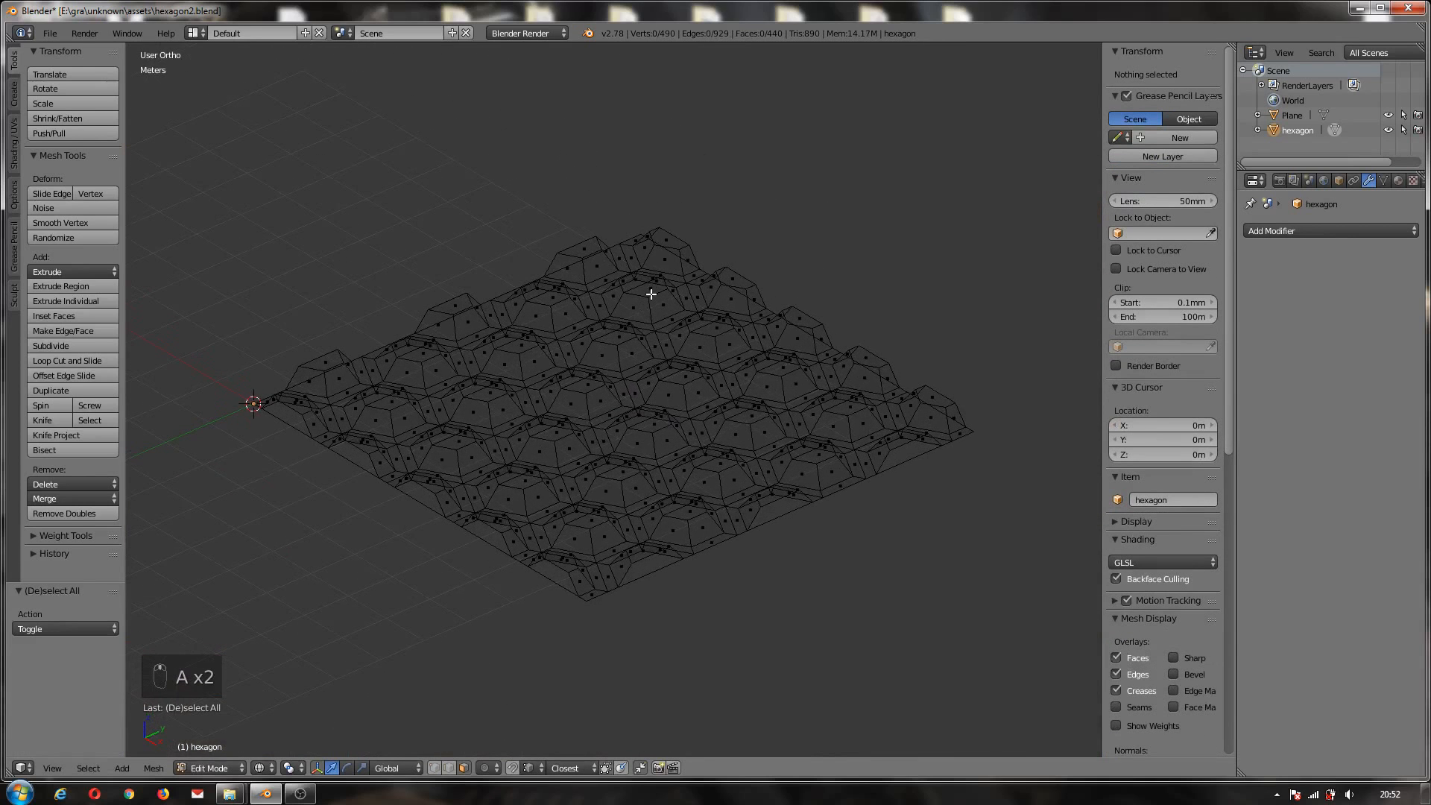
- Select the edge rings crossing the five inner columns of hexagons, subdivide them with one cut, and deselect everything
{"action": "key", "text": "z"}
{"action": "key", "text": "KP_5"}
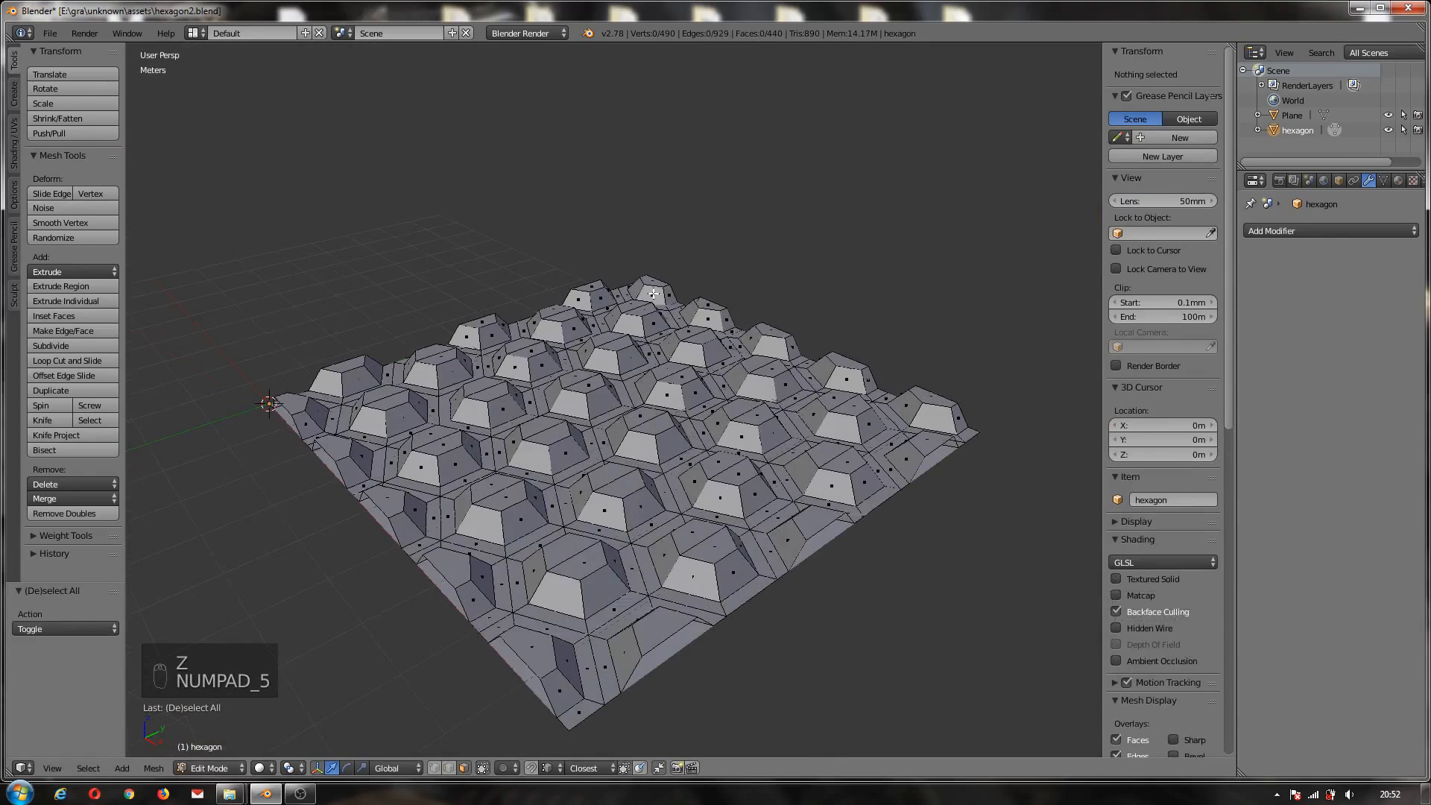
{"action": "middle_click_drag", "start_coordinate": [787, 382], "coordinate": [722, 389]}
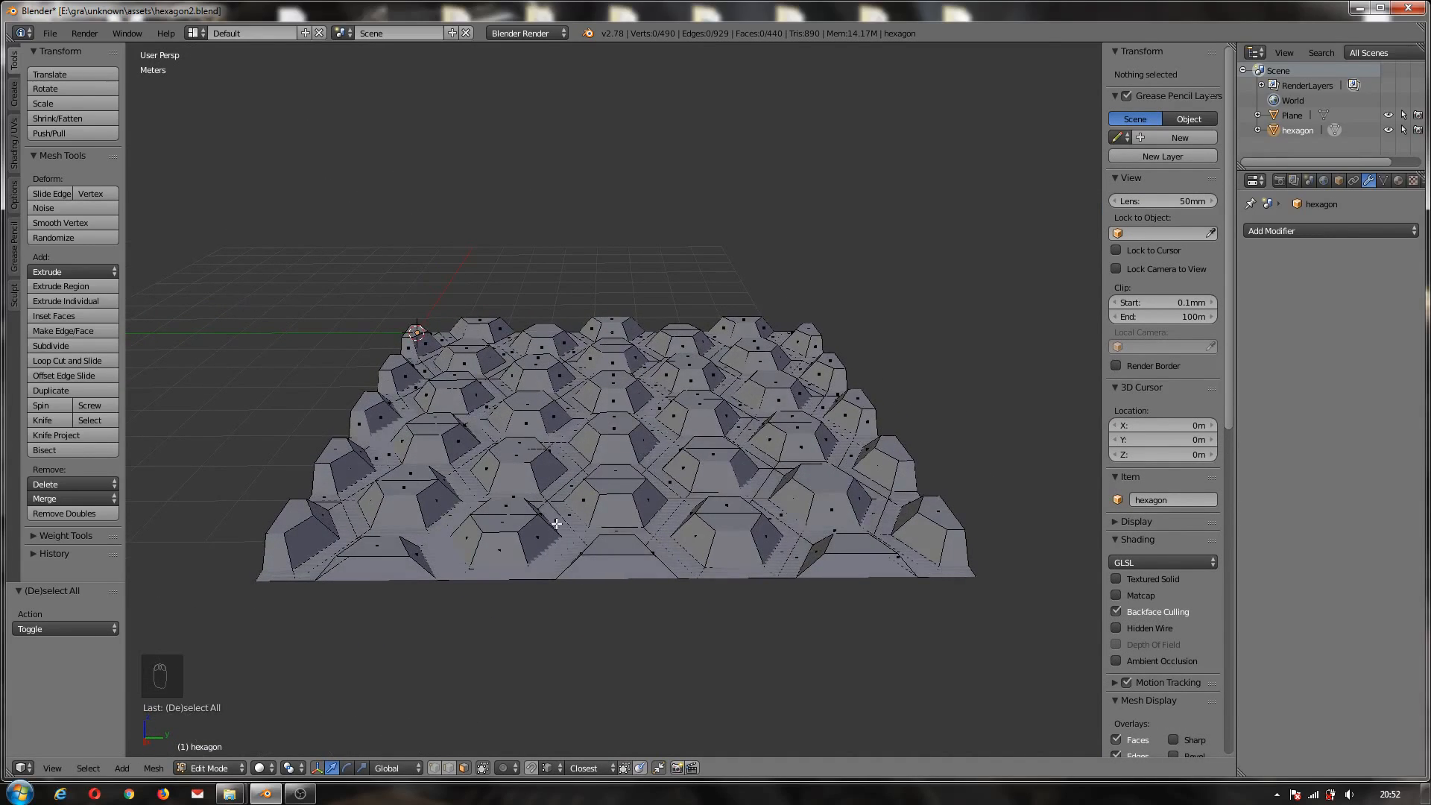
{"action": "left_click", "coordinate": [449, 769]}
{"action": "right_click", "coordinate": [849, 554], "text": "alt"}
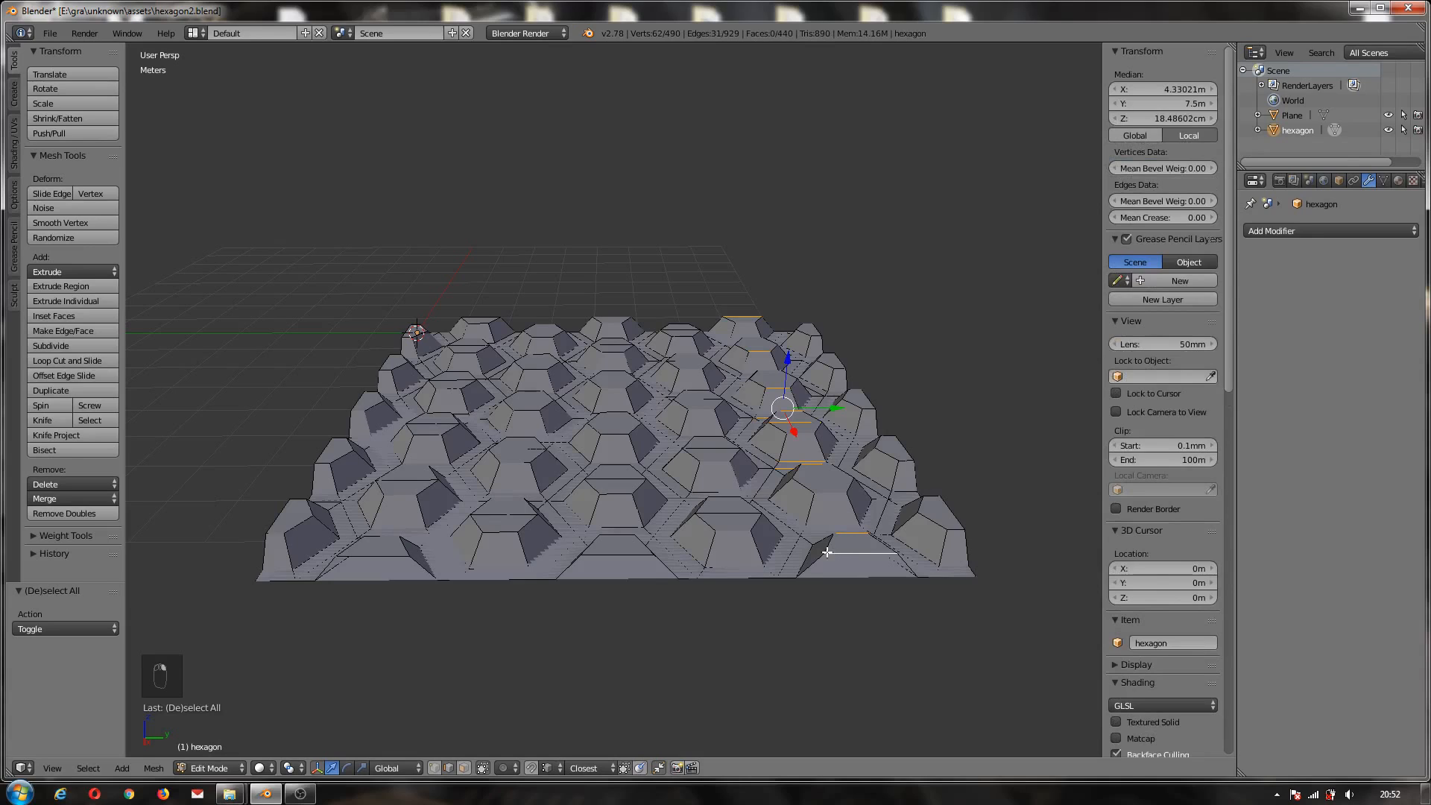
{"action": "right_click", "coordinate": [730, 513], "text": "alt+shift"}
{"action": "right_click", "coordinate": [614, 556], "text": "alt+shift"}
{"action": "right_click", "coordinate": [501, 532], "text": "alt+shift"}
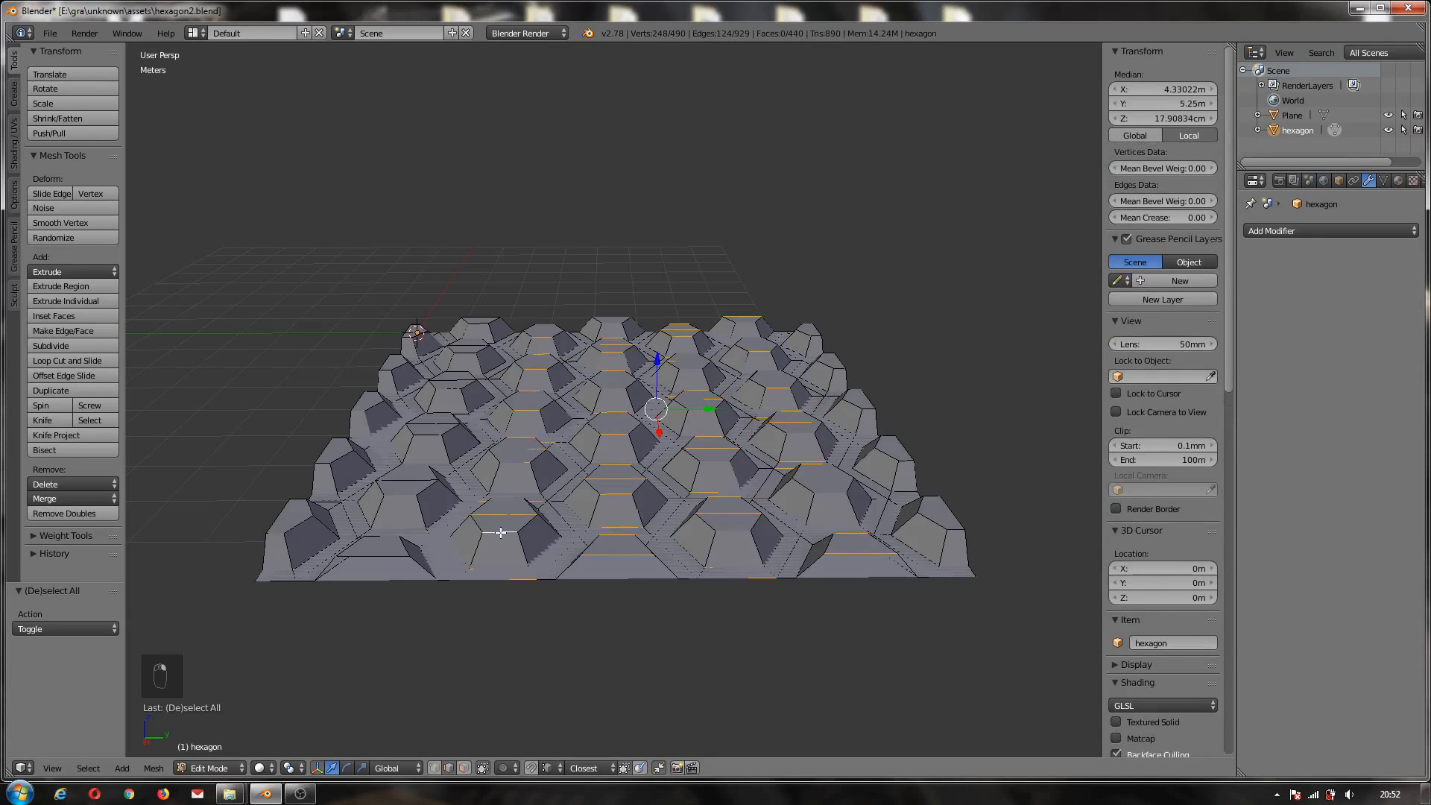
{"action": "right_click", "coordinate": [379, 554], "text": "alt+shift"}
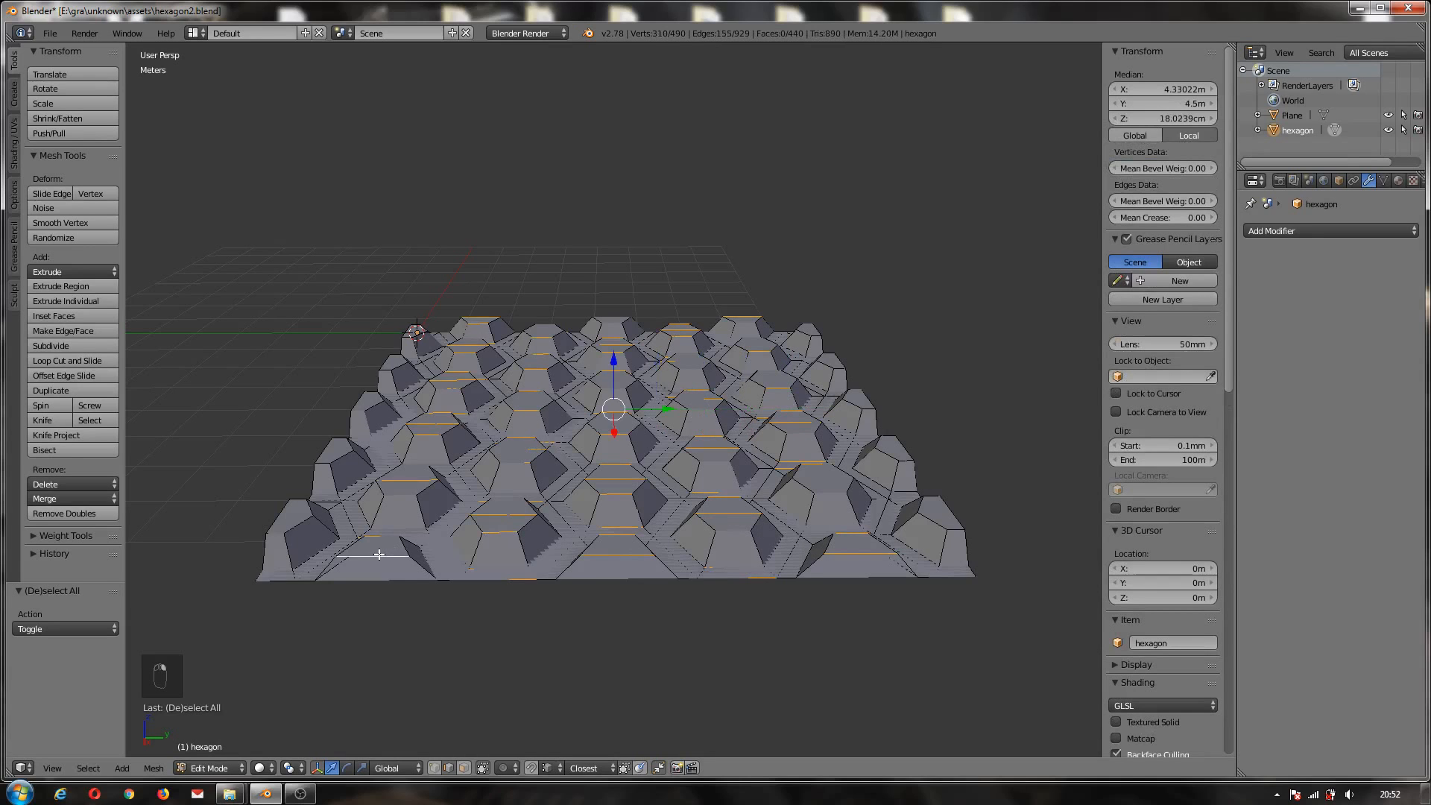
{"action": "key", "text": "w"}
{"action": "left_click", "coordinate": [270, 213]}
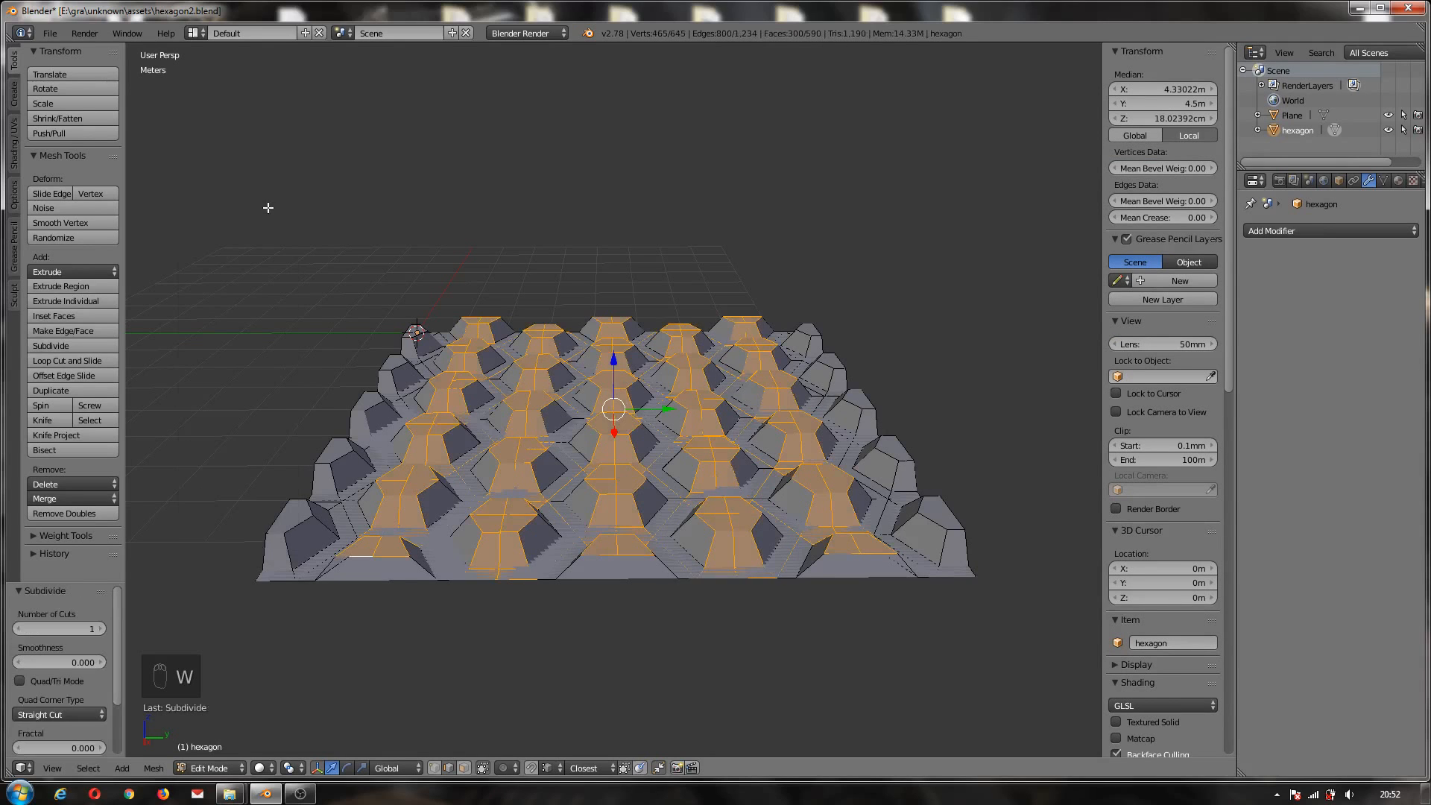
{"action": "key", "text": "a"}
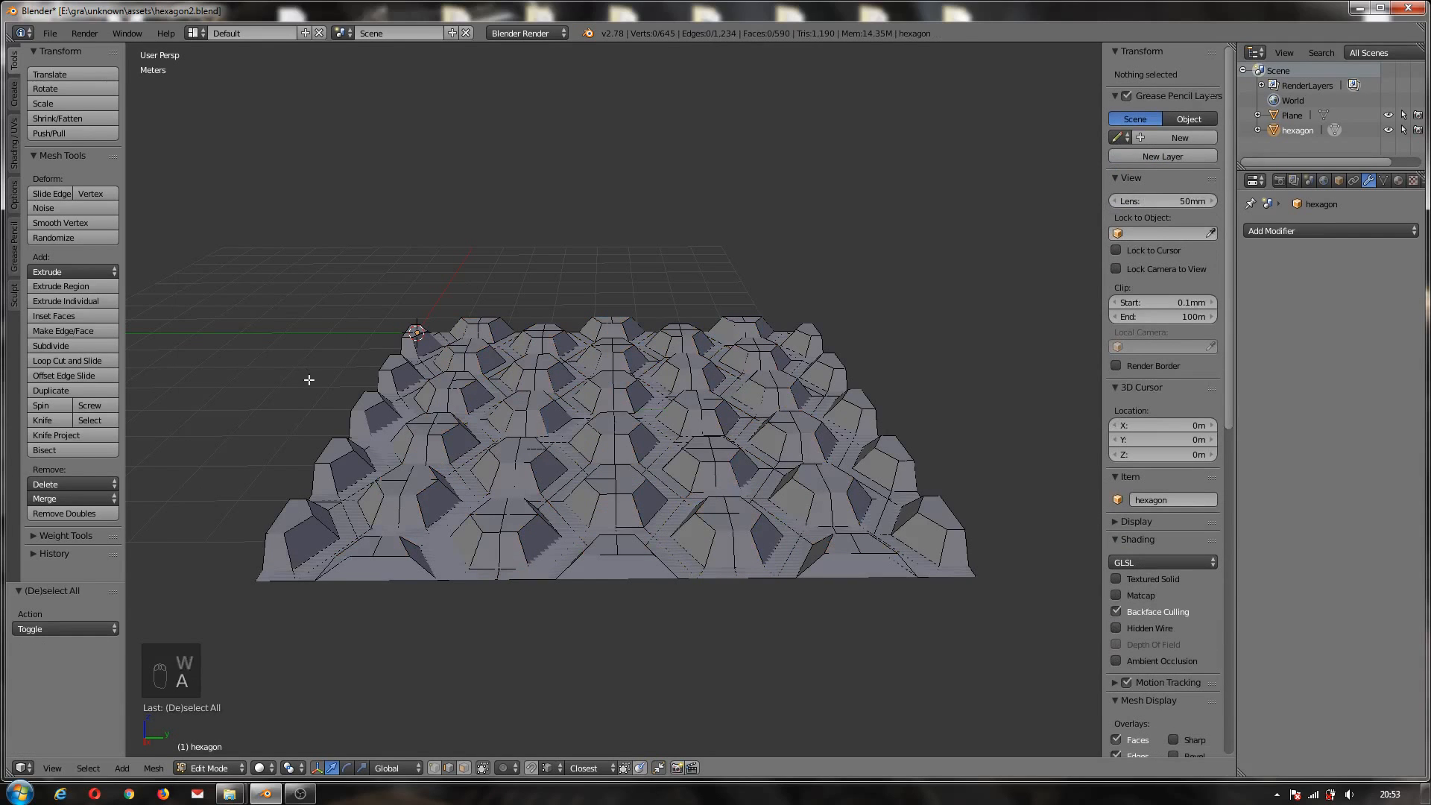
- Select the outer top edges of the ten half hexagons along the mesh's two side borders and subdivide them once
{"action": "right_click", "coordinate": [291, 510]}
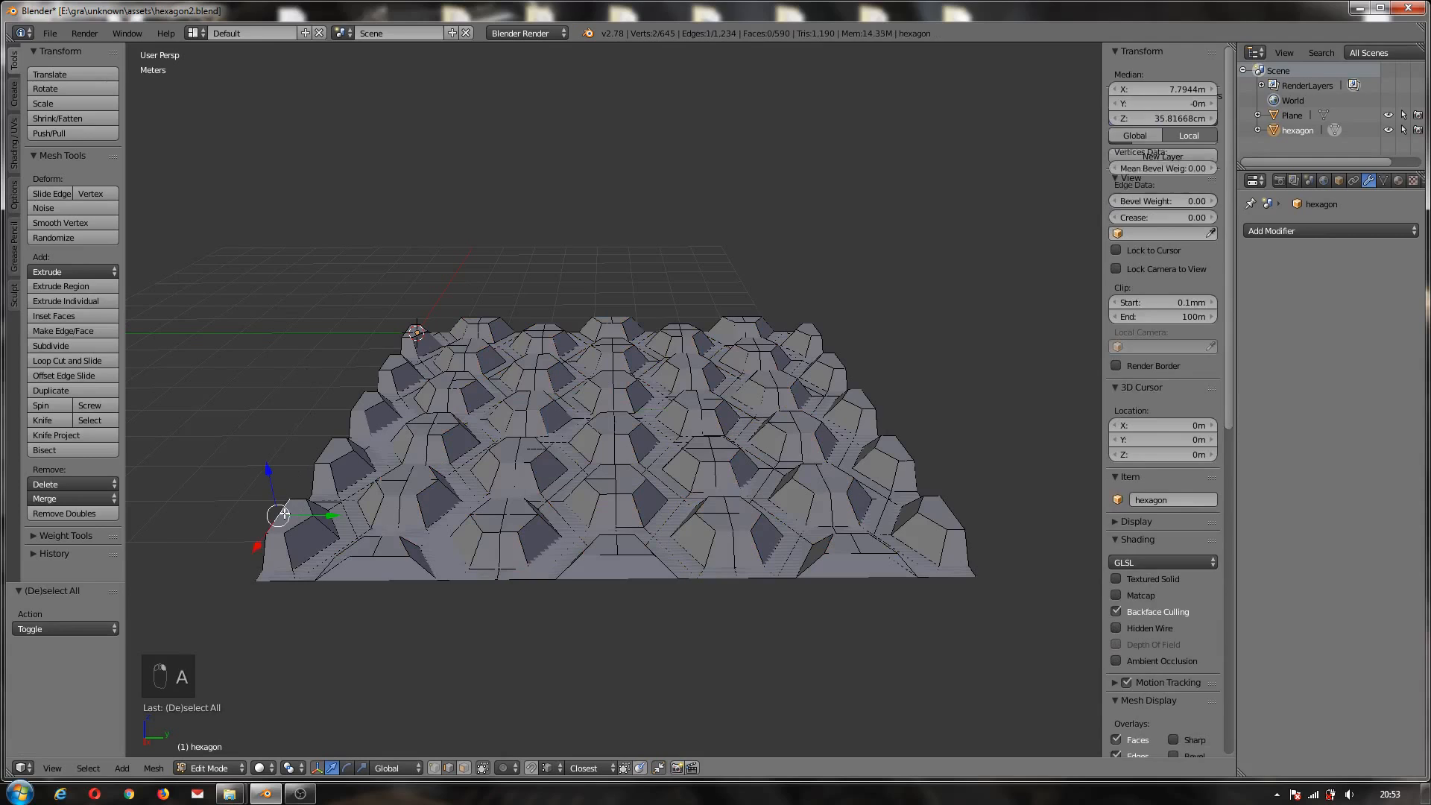
{"action": "right_click", "coordinate": [325, 452], "text": "shift"}
{"action": "right_click", "coordinate": [358, 404], "text": "shift"}
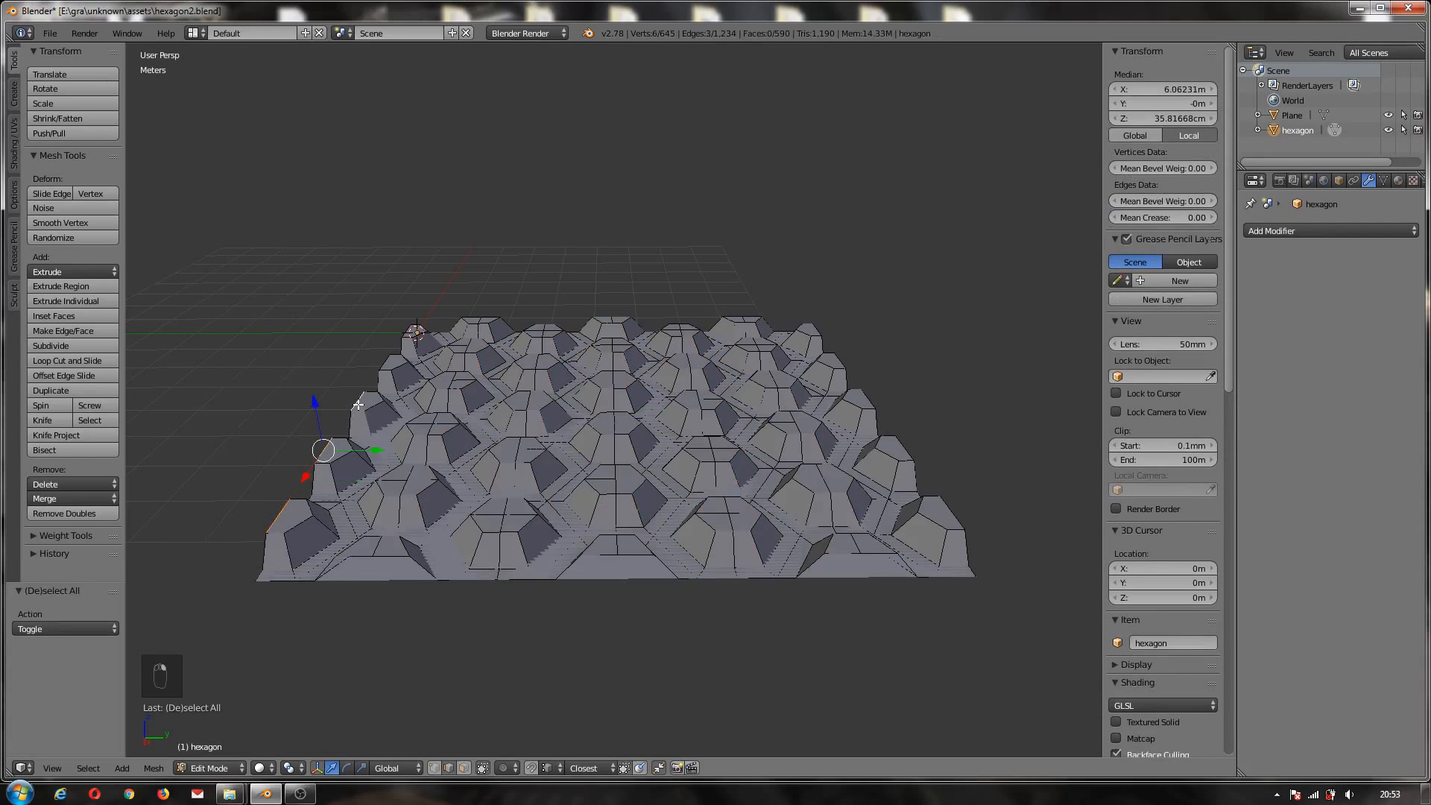
{"action": "right_click", "coordinate": [387, 362], "text": "shift"}
{"action": "right_click", "coordinate": [408, 333], "text": "shift"}
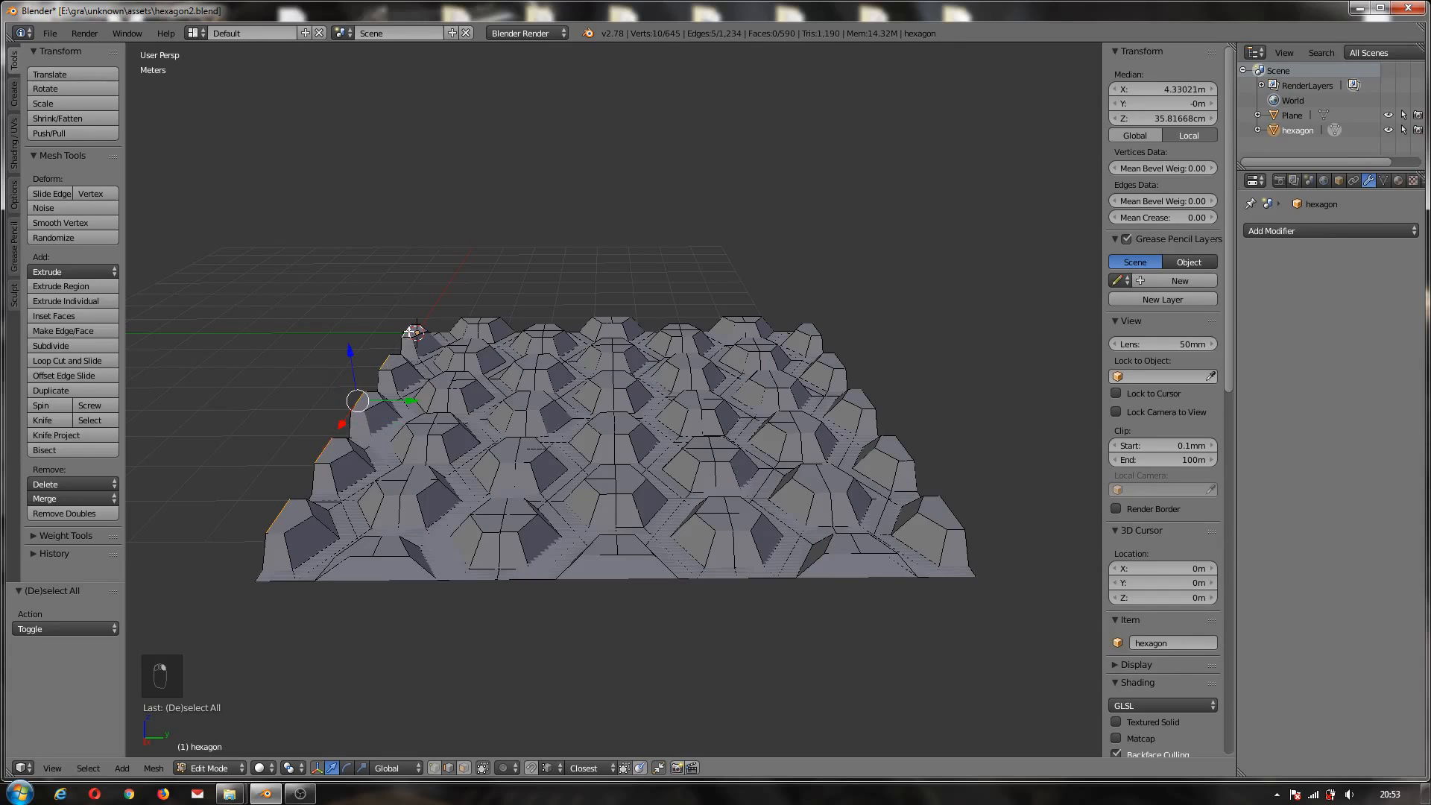
{"action": "right_click", "coordinate": [821, 330], "text": "shift"}
{"action": "right_click", "coordinate": [838, 360], "text": "shift"}
{"action": "right_click", "coordinate": [869, 400], "text": "shift"}
{"action": "right_click", "coordinate": [904, 446], "text": "shift"}
{"action": "right_click", "coordinate": [954, 509], "text": "shift"}
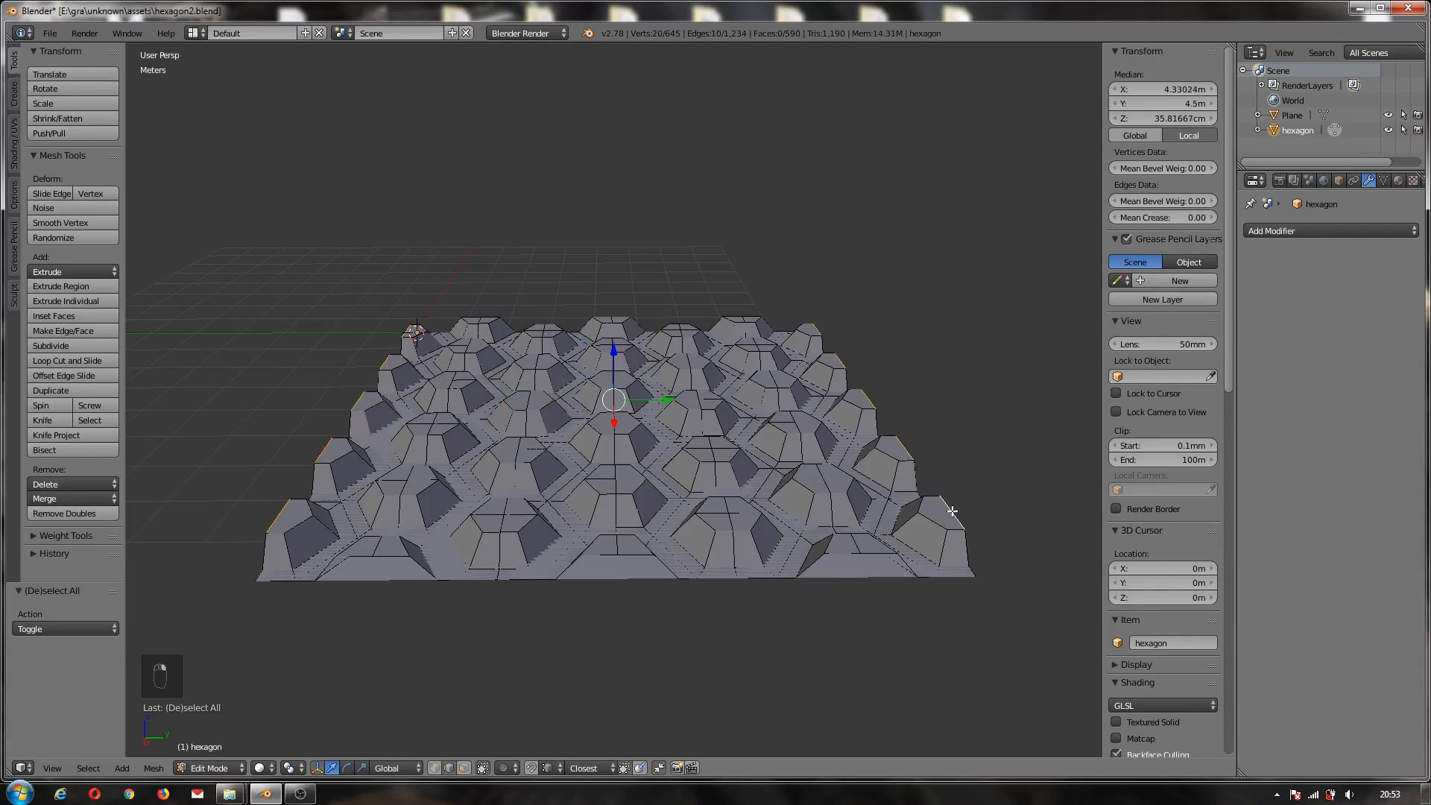
{"action": "key", "text": "w"}
{"action": "left_click", "coordinate": [900, 191]}
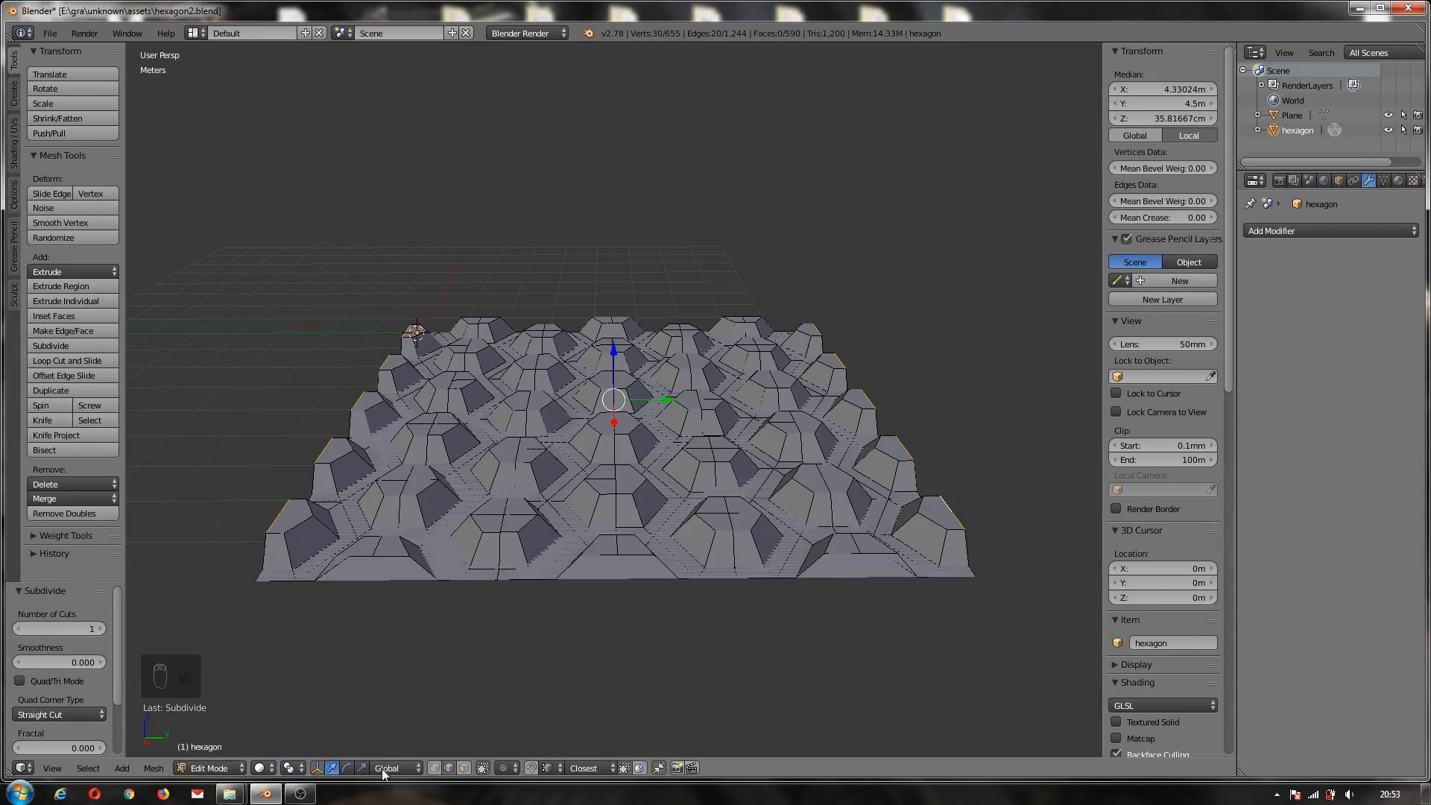
- Connect each new border midpoint vertex to its opposite top vertex across the ten half hexagons on both sides, and deselect everything
{"action": "left_click", "coordinate": [435, 768]}
{"action": "scroll", "coordinate": [550, 634], "scroll_direction": "up", "scroll_amount": 2}
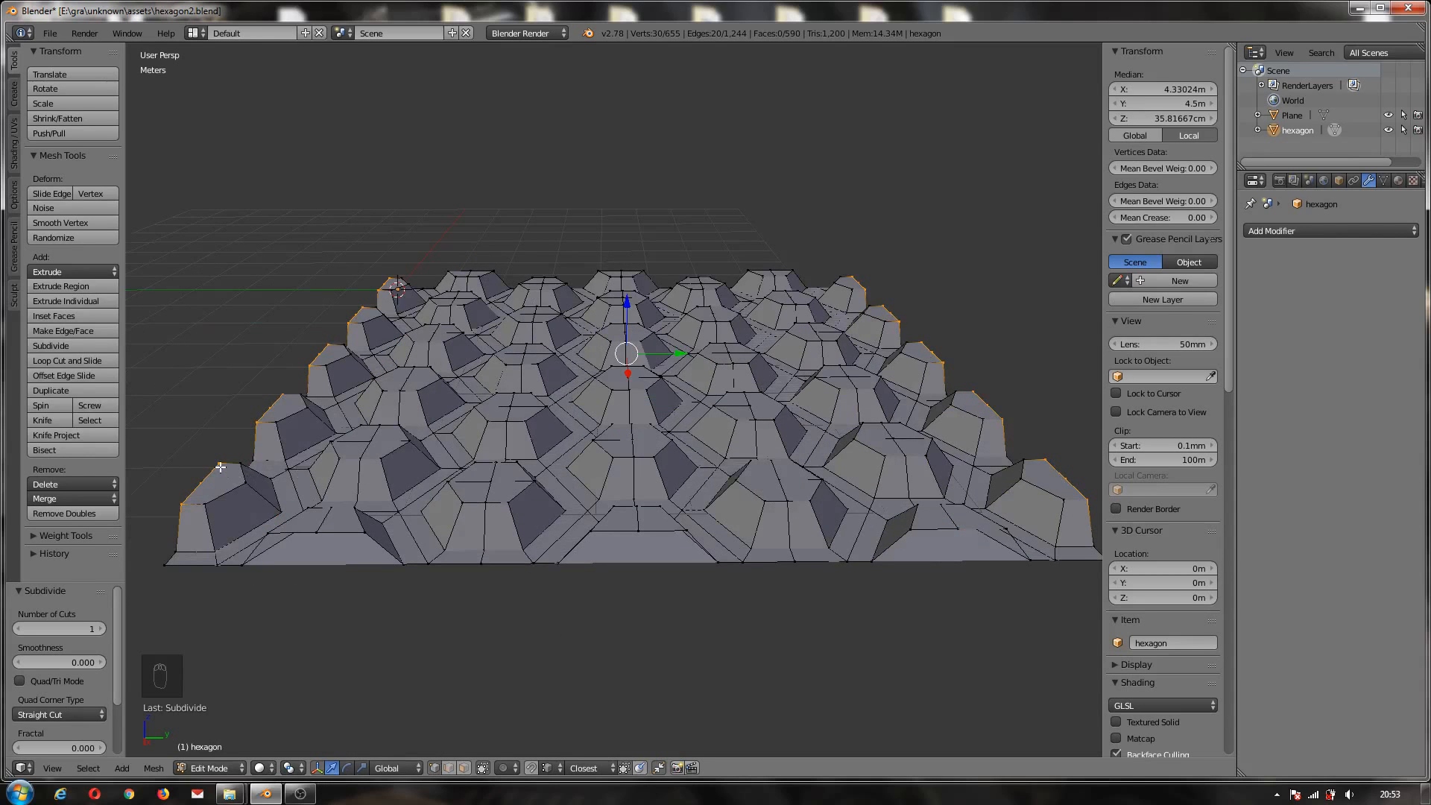
{"action": "right_click", "coordinate": [203, 481]}
{"action": "right_click", "coordinate": [243, 480], "text": "shift"}
{"action": "right_click", "coordinate": [268, 410], "text": "shift"}
{"action": "right_click", "coordinate": [307, 411], "text": "shift"}
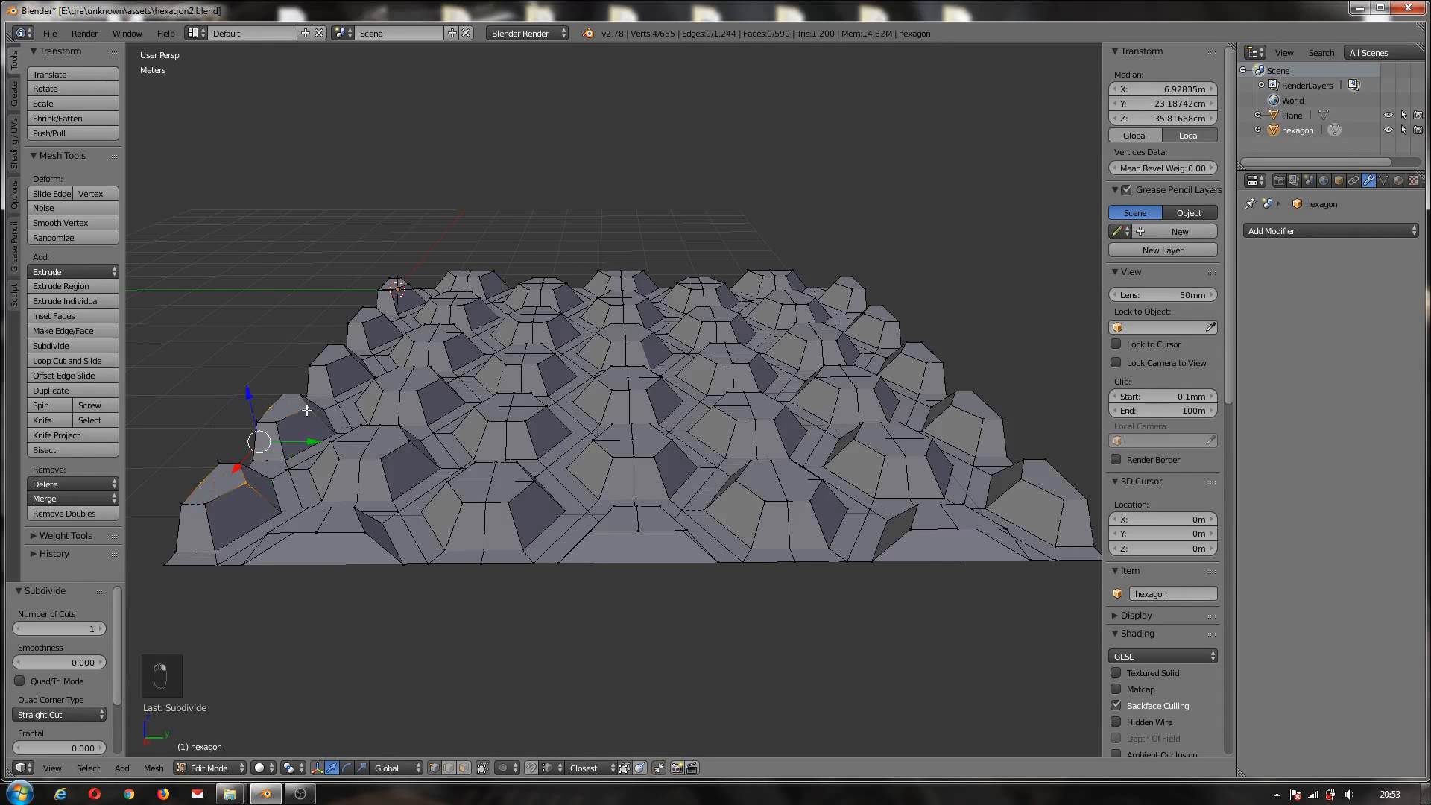
{"action": "right_click", "coordinate": [320, 354], "text": "shift"}
{"action": "right_click", "coordinate": [348, 355], "text": "shift"}
{"action": "right_click", "coordinate": [357, 314], "text": "shift"}
{"action": "right_click", "coordinate": [381, 314], "text": "shift"}
{"action": "right_click", "coordinate": [385, 284], "text": "shift"}
{"action": "right_click", "coordinate": [406, 284], "text": "shift"}
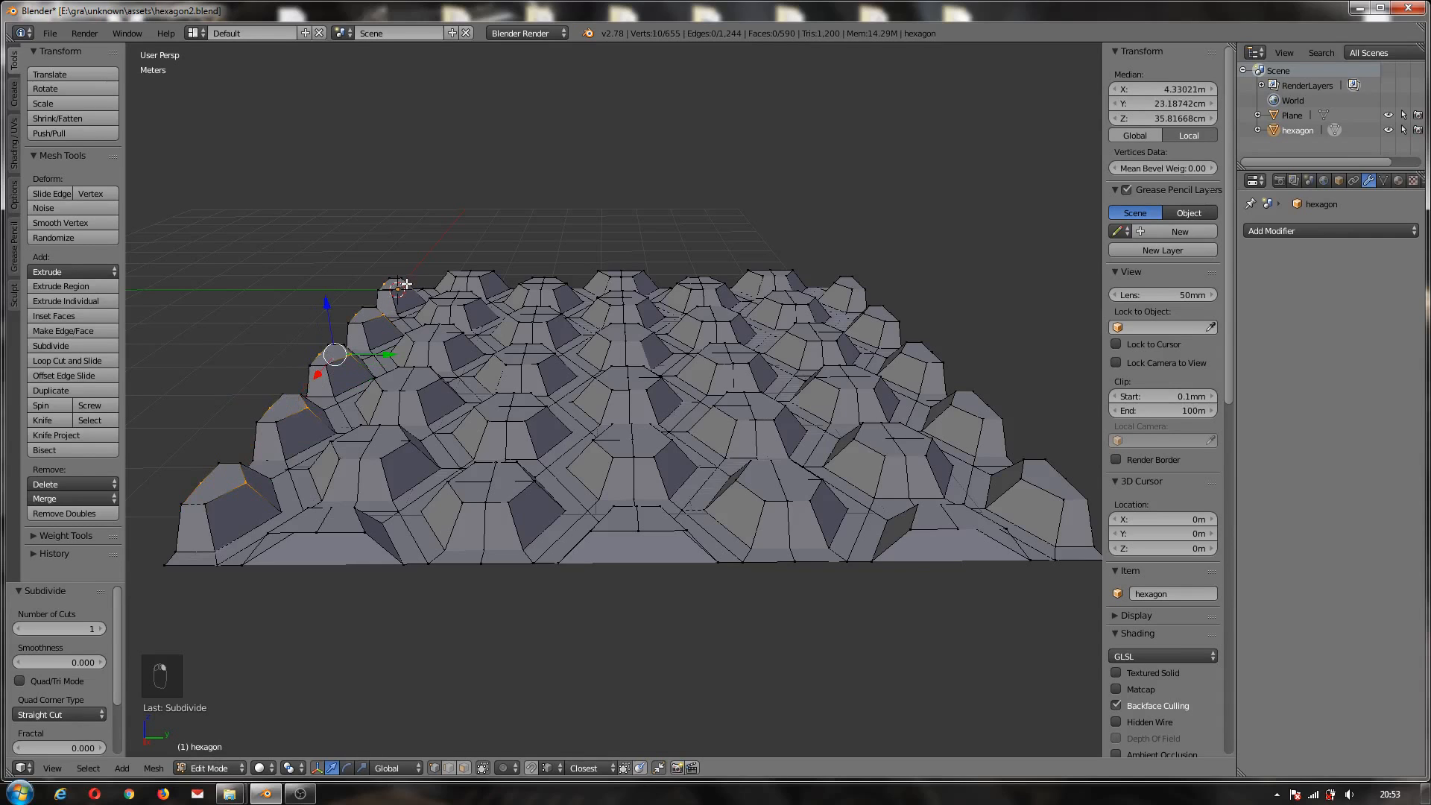
{"action": "right_click", "coordinate": [836, 283], "text": "shift"}
{"action": "right_click", "coordinate": [857, 284], "text": "shift"}
{"action": "right_click", "coordinate": [865, 316], "text": "shift"}
{"action": "right_click", "coordinate": [889, 313], "text": "shift"}
{"action": "right_click", "coordinate": [901, 354], "text": "shift"}
{"action": "right_click", "coordinate": [931, 353], "text": "shift"}
{"action": "right_click", "coordinate": [952, 408], "text": "shift"}
{"action": "right_click", "coordinate": [987, 404], "text": "shift"}
{"action": "right_click", "coordinate": [1021, 480], "text": "shift"}
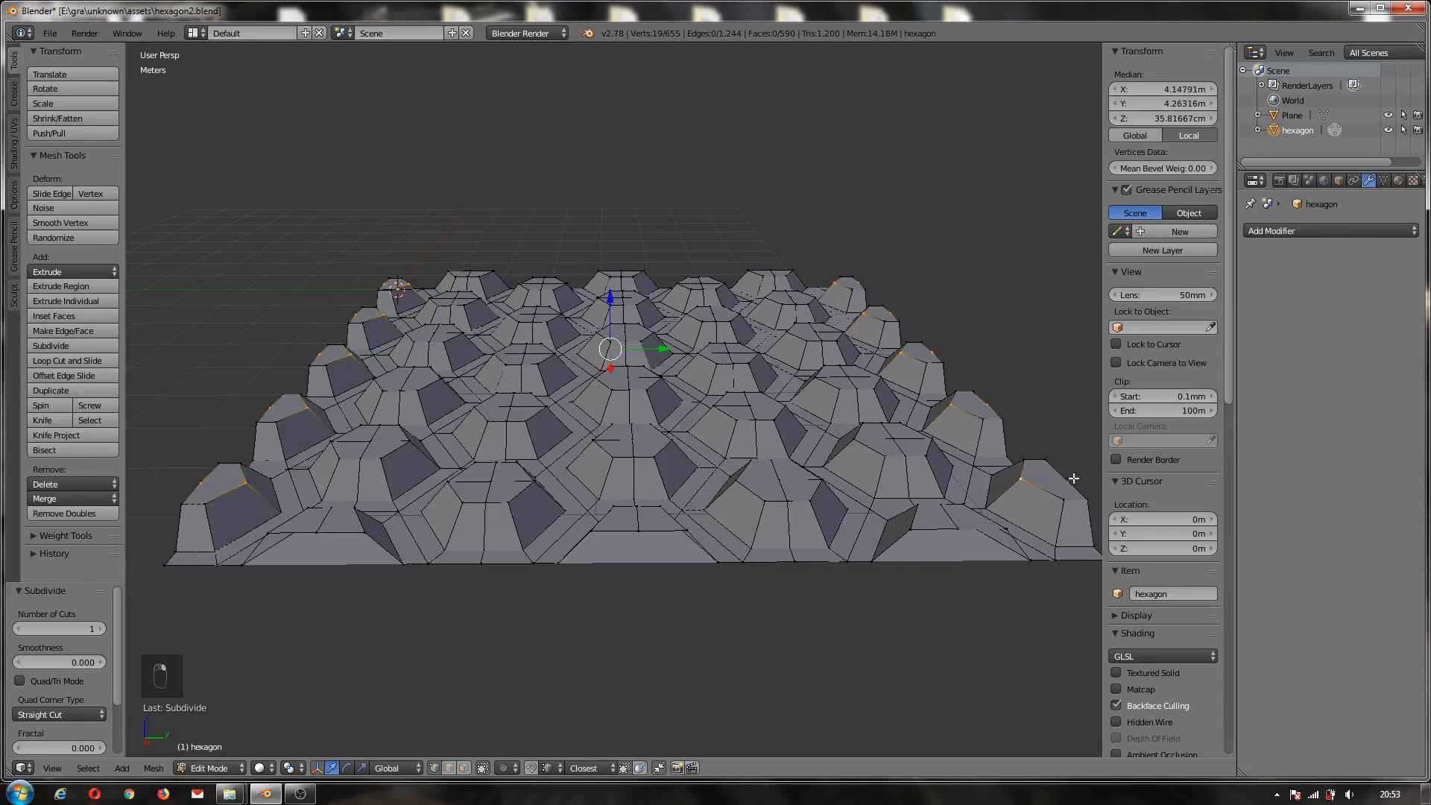
{"action": "right_click", "coordinate": [1066, 478], "text": "shift"}
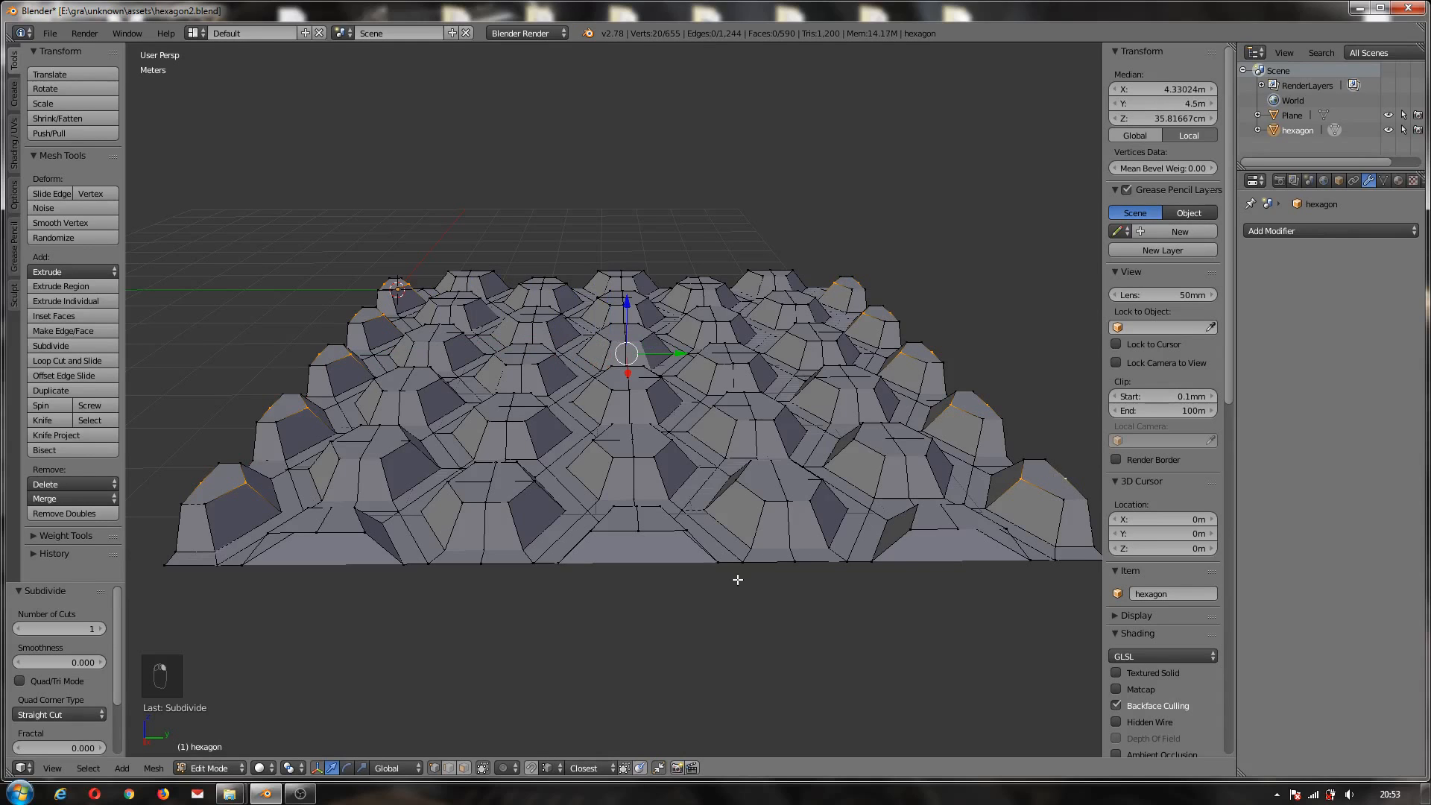
{"action": "left_click", "coordinate": [157, 768]}
{"action": "mouse_move", "coordinate": [253, 574]}
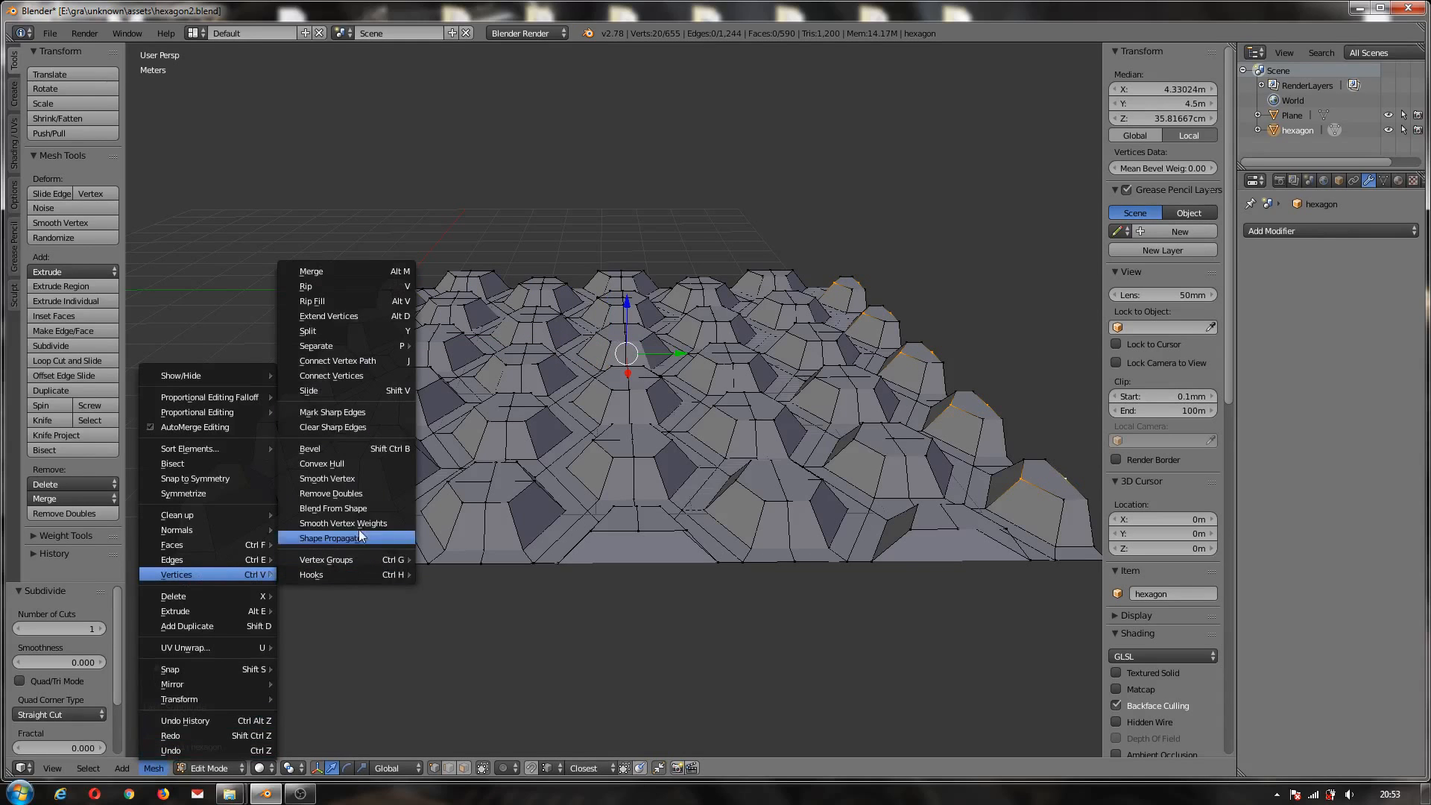
{"action": "left_click", "coordinate": [350, 376]}
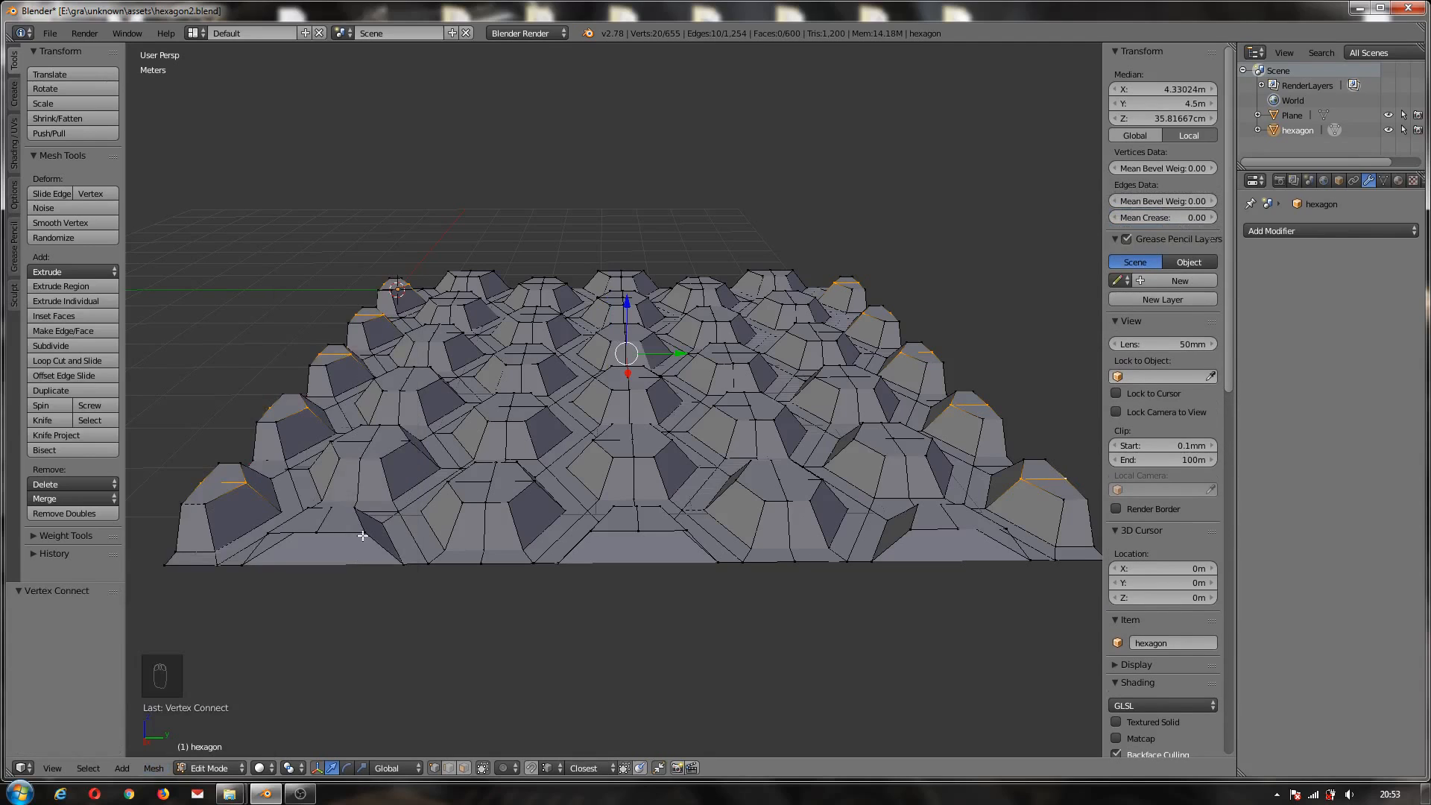
{"action": "key", "text": "a"}
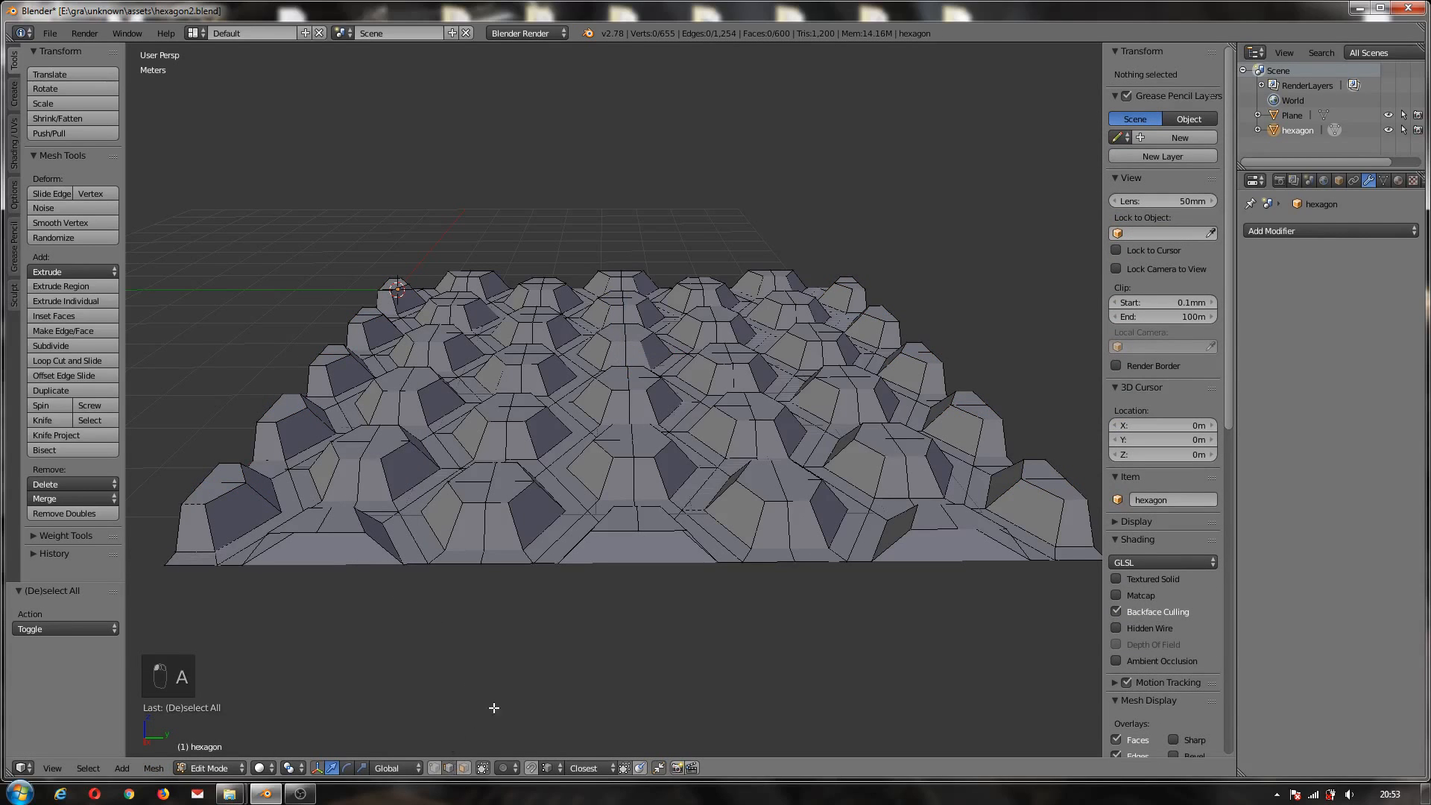
- Select the boundary edge loops on all four sides of the mesh and set their mean crease to 1.00
{"action": "right_click", "coordinate": [617, 531], "text": "alt"}
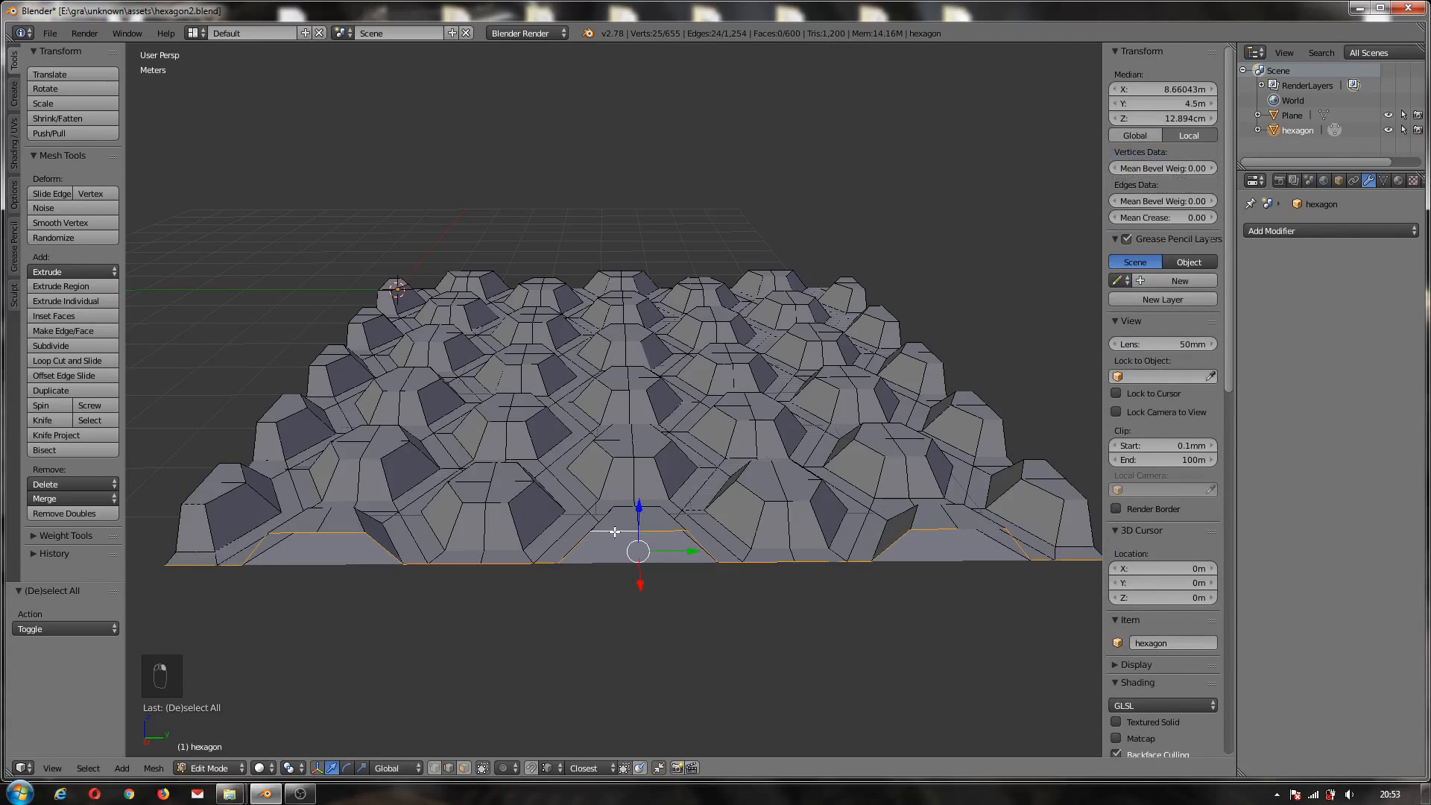
{"action": "right_click", "coordinate": [265, 412], "text": "alt+shift"}
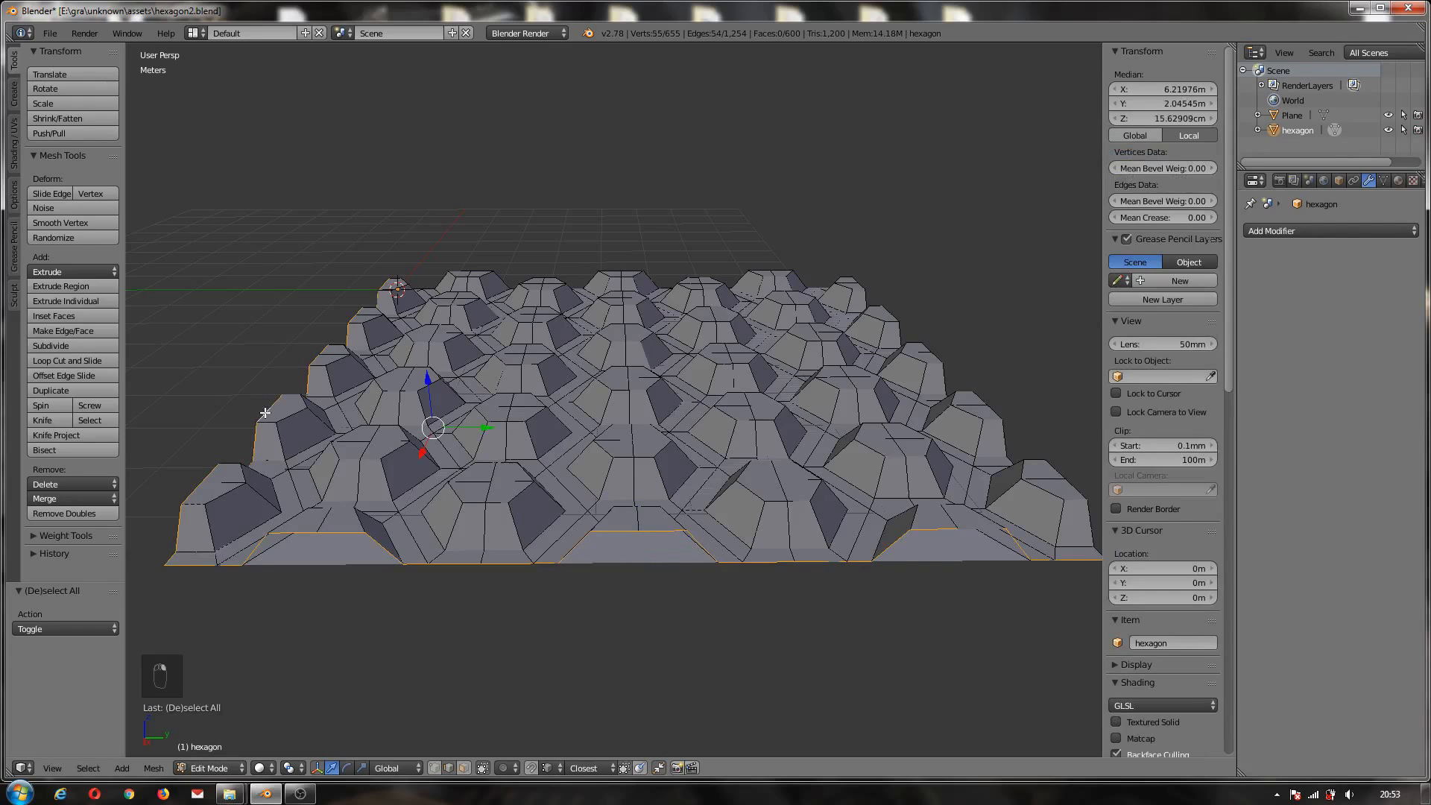
{"action": "right_click", "coordinate": [478, 270], "text": "alt+shift"}
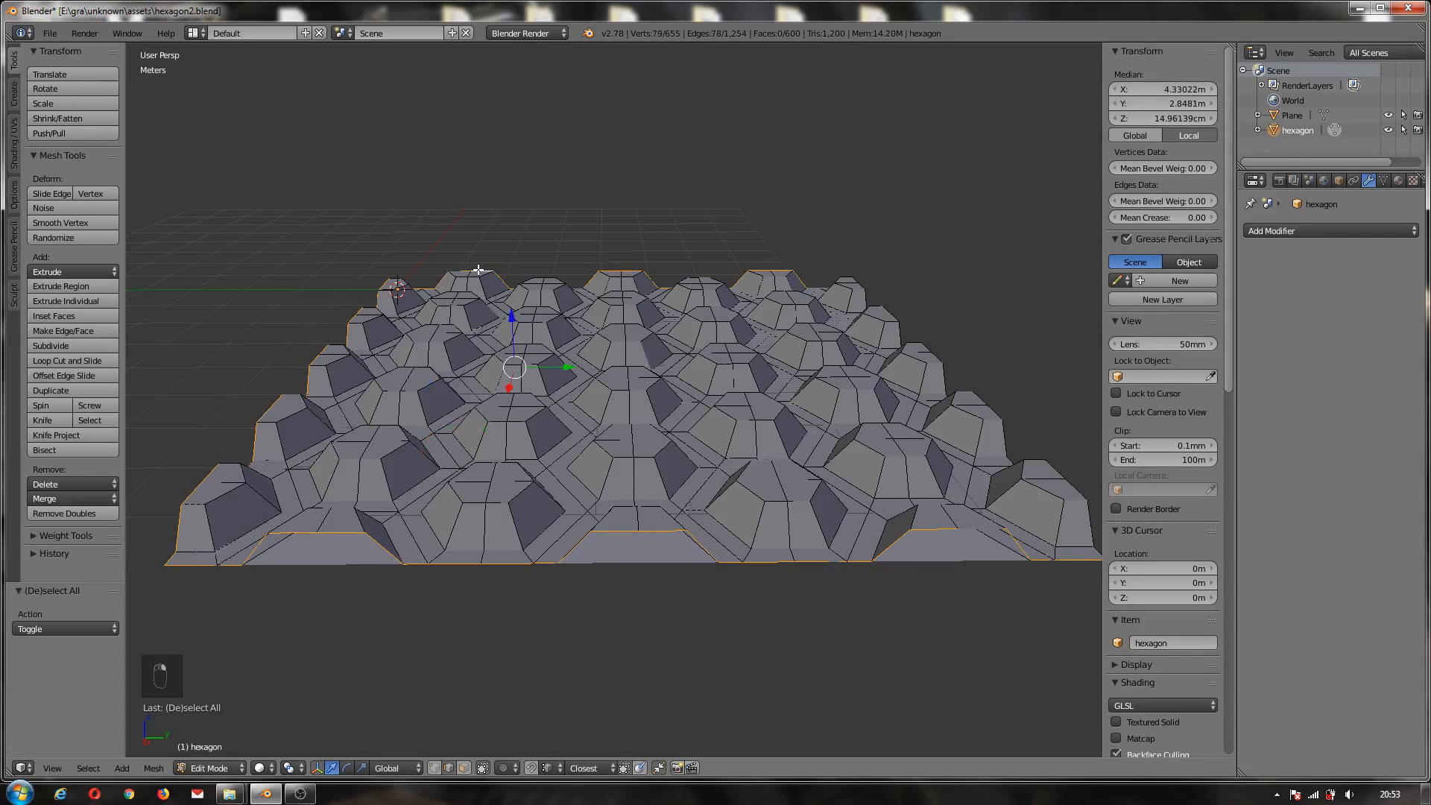
{"action": "right_click", "coordinate": [895, 315], "text": "alt+shift"}
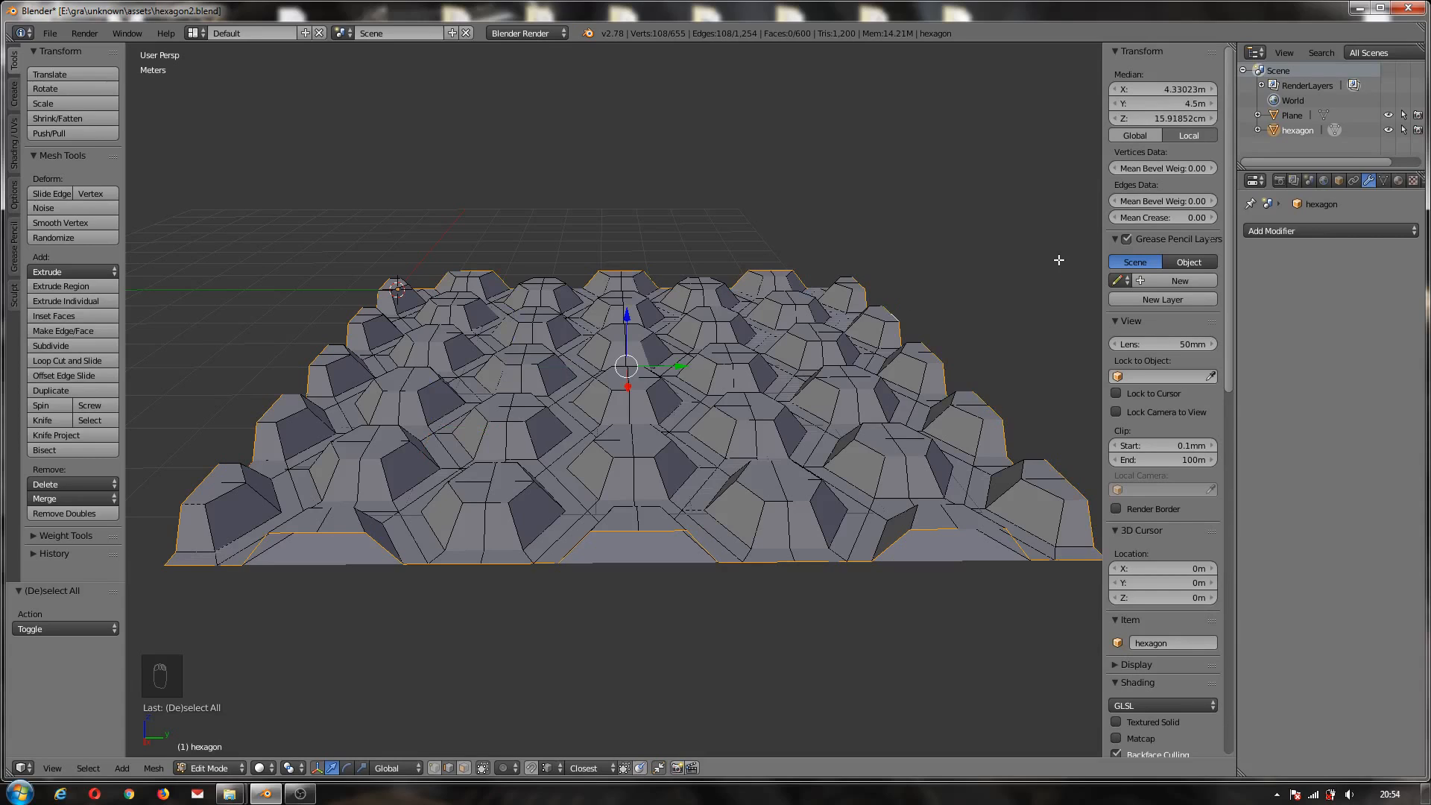
{"action": "left_click_drag", "start_coordinate": [1121, 217], "coordinate": [1216, 218]}
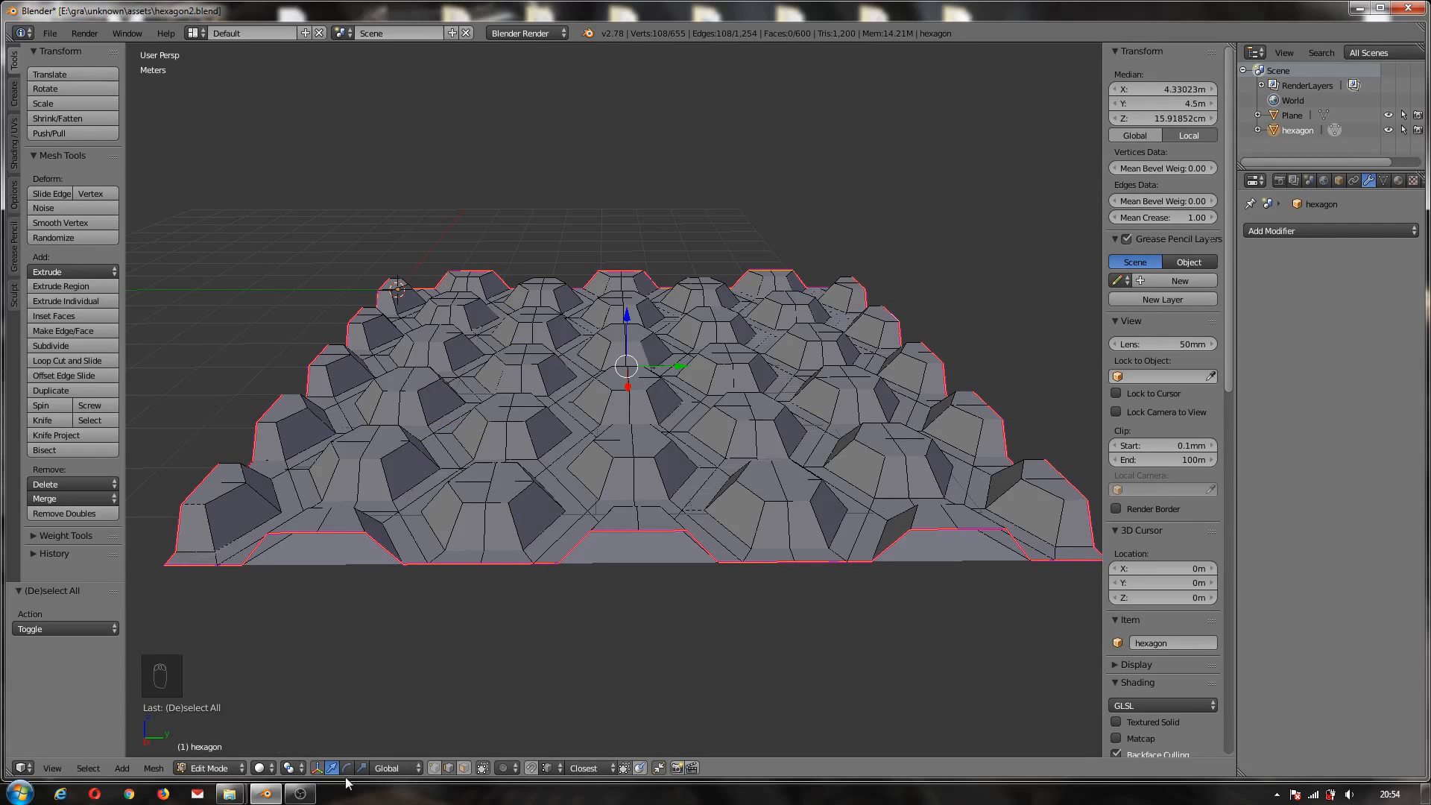
- Apply smooth shading to all faces of the mesh and return to Object Mode
{"action": "left_click", "coordinate": [464, 768]}
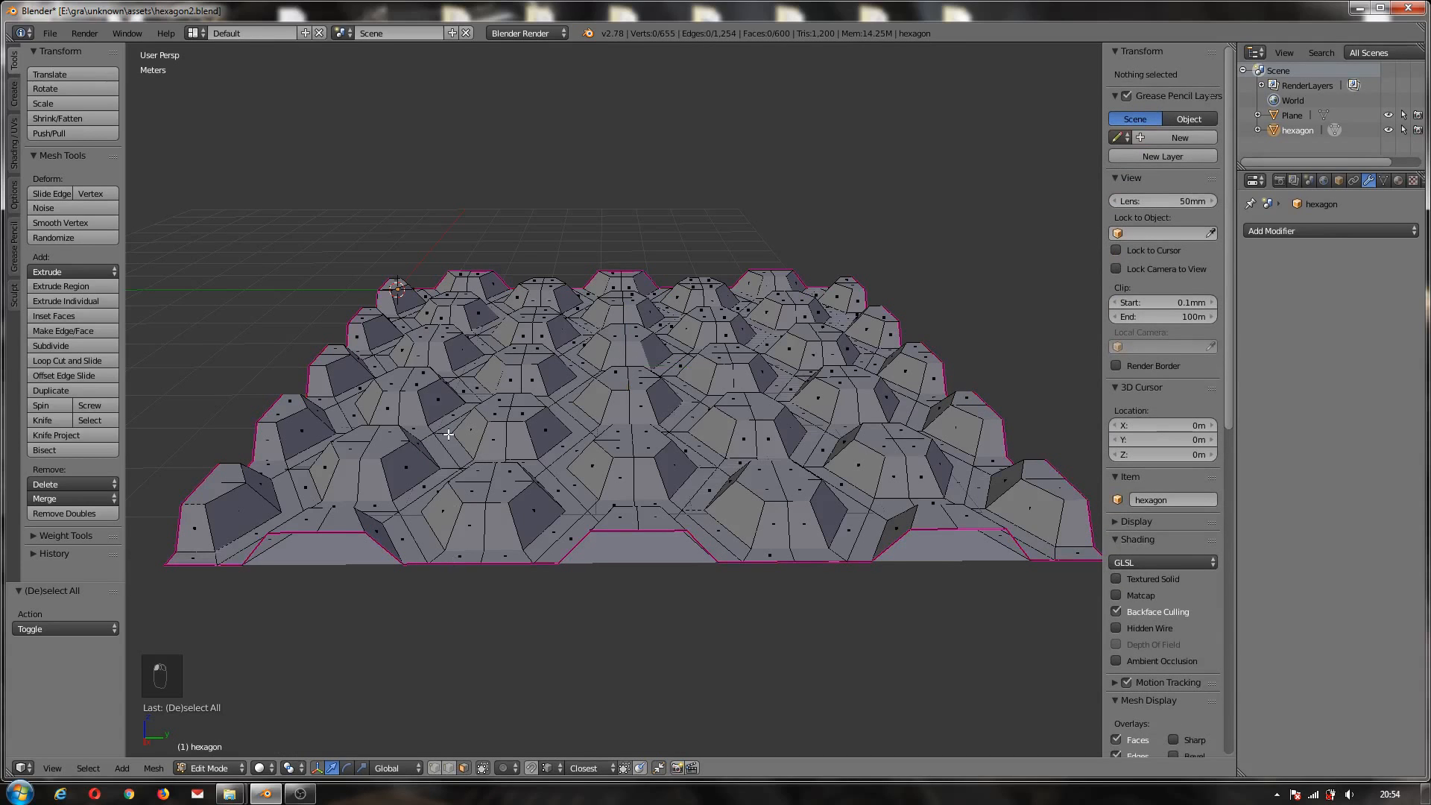
{"action": "key", "text": "a"}
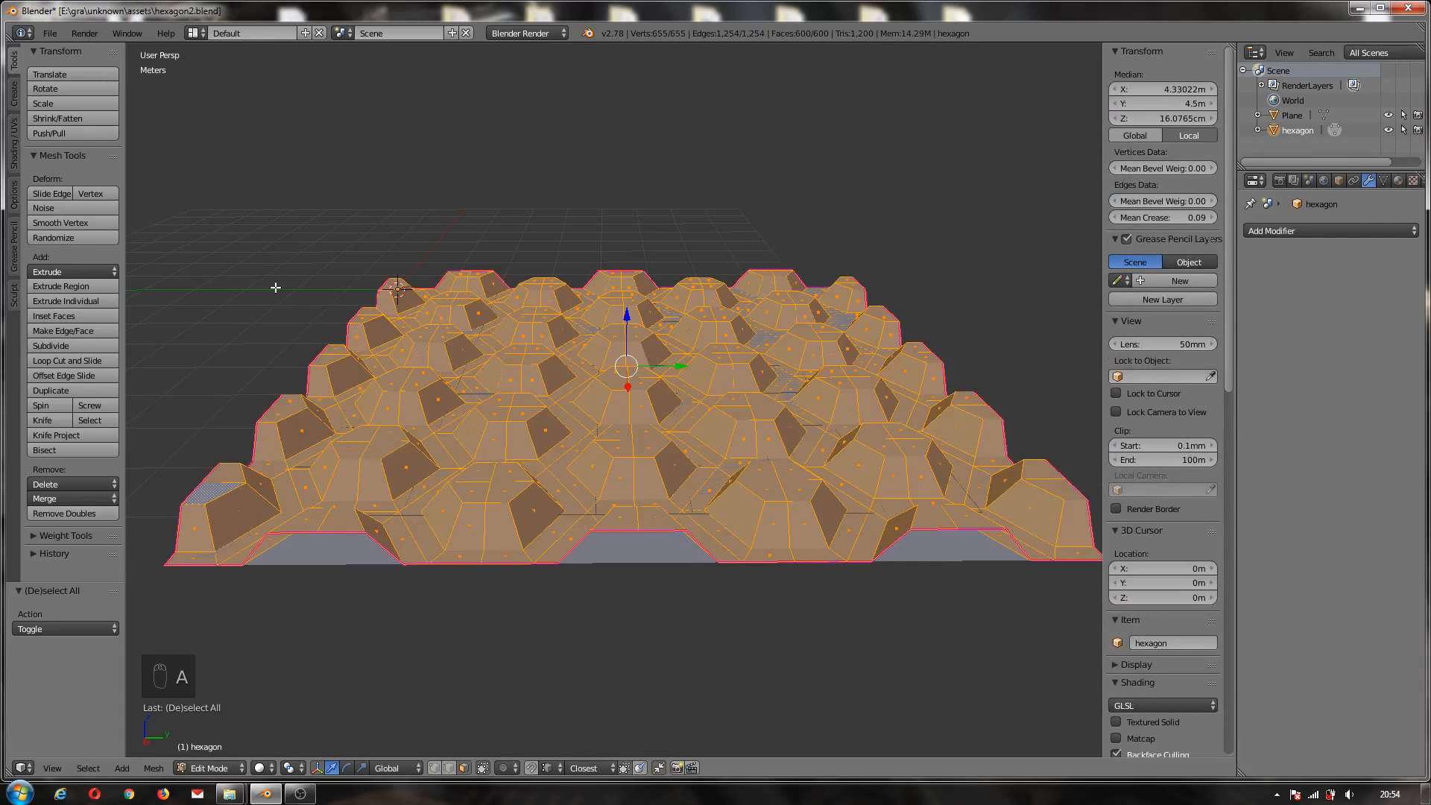
{"action": "left_click", "coordinate": [15, 149]}
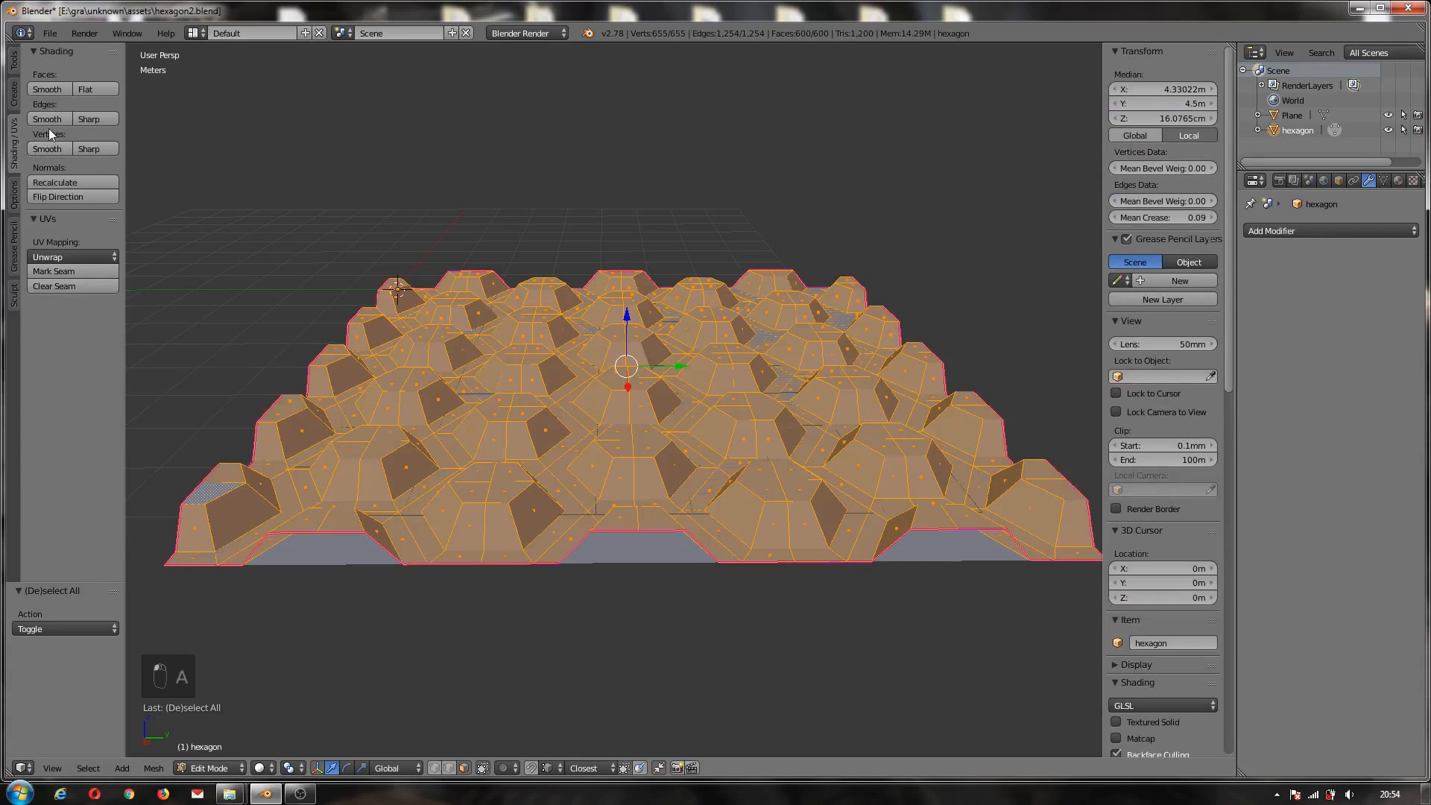
{"action": "left_click", "coordinate": [47, 88]}
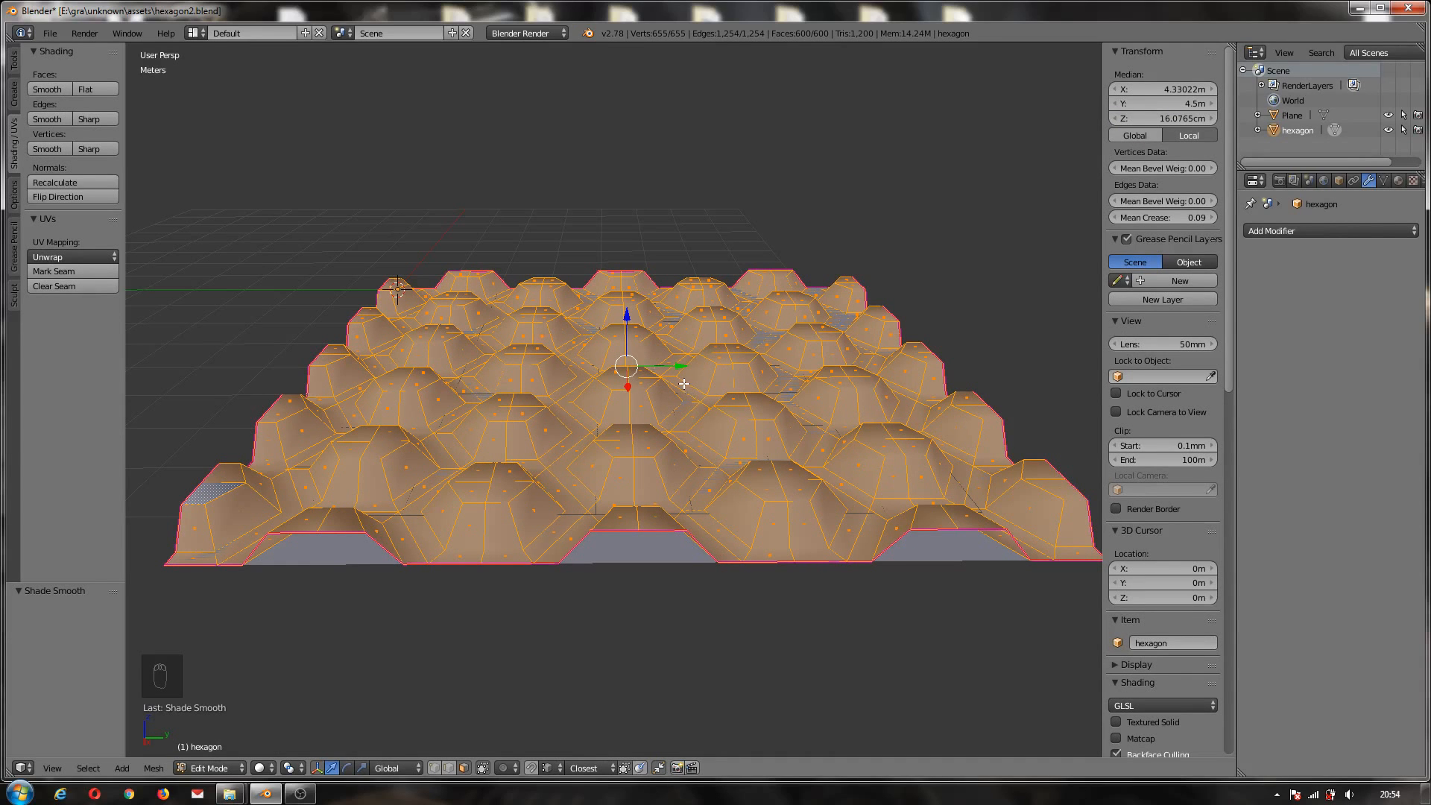
{"action": "key", "text": "Tab"}
{"action": "middle_click_drag", "start_coordinate": [679, 373], "coordinate": [689, 408]}
{"action": "scroll", "coordinate": [675, 409], "scroll_direction": "down", "scroll_amount": 3}
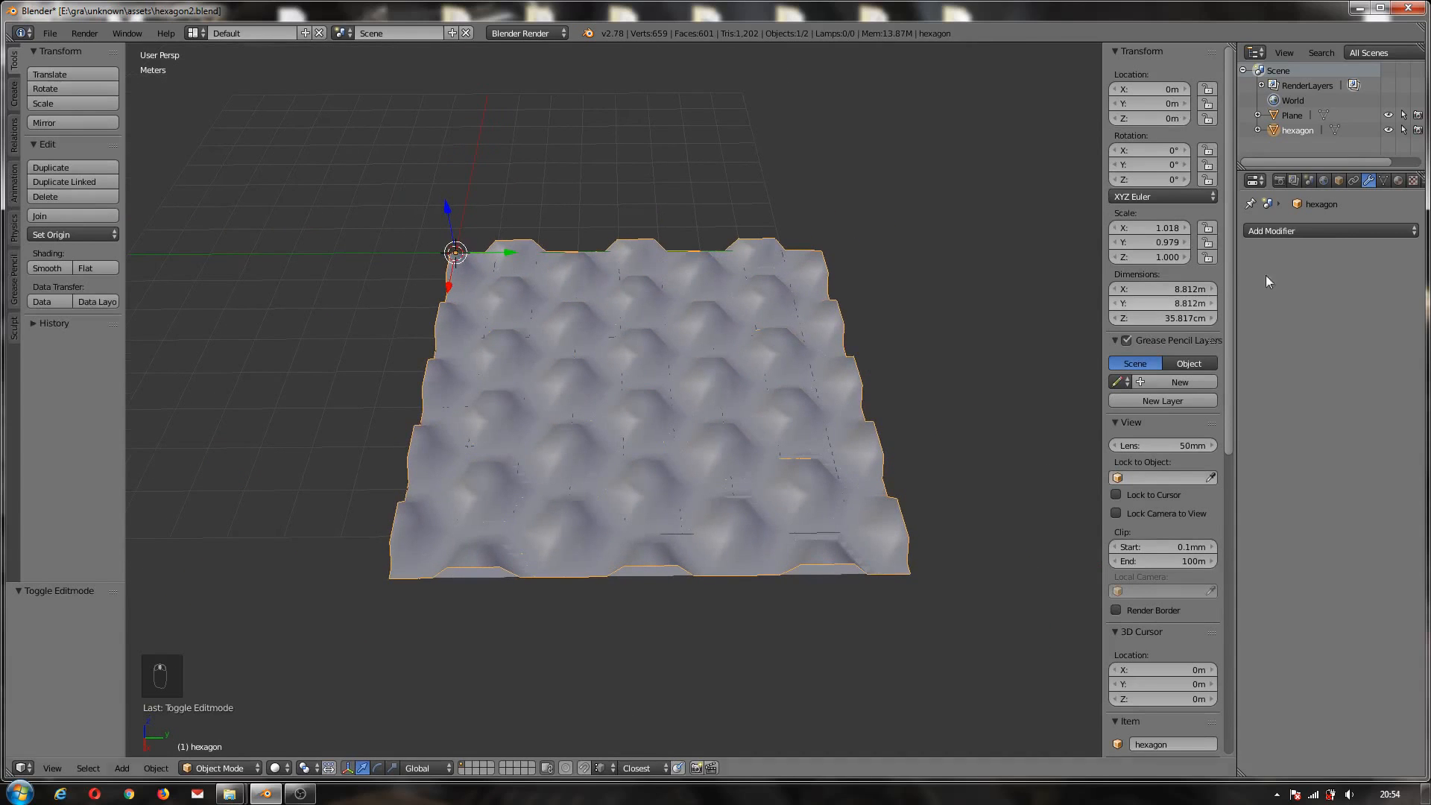
- Add a Bevel modifier to the hexagon mesh with a 2 cm width and the Depth width method
{"action": "left_click", "coordinate": [1249, 232]}
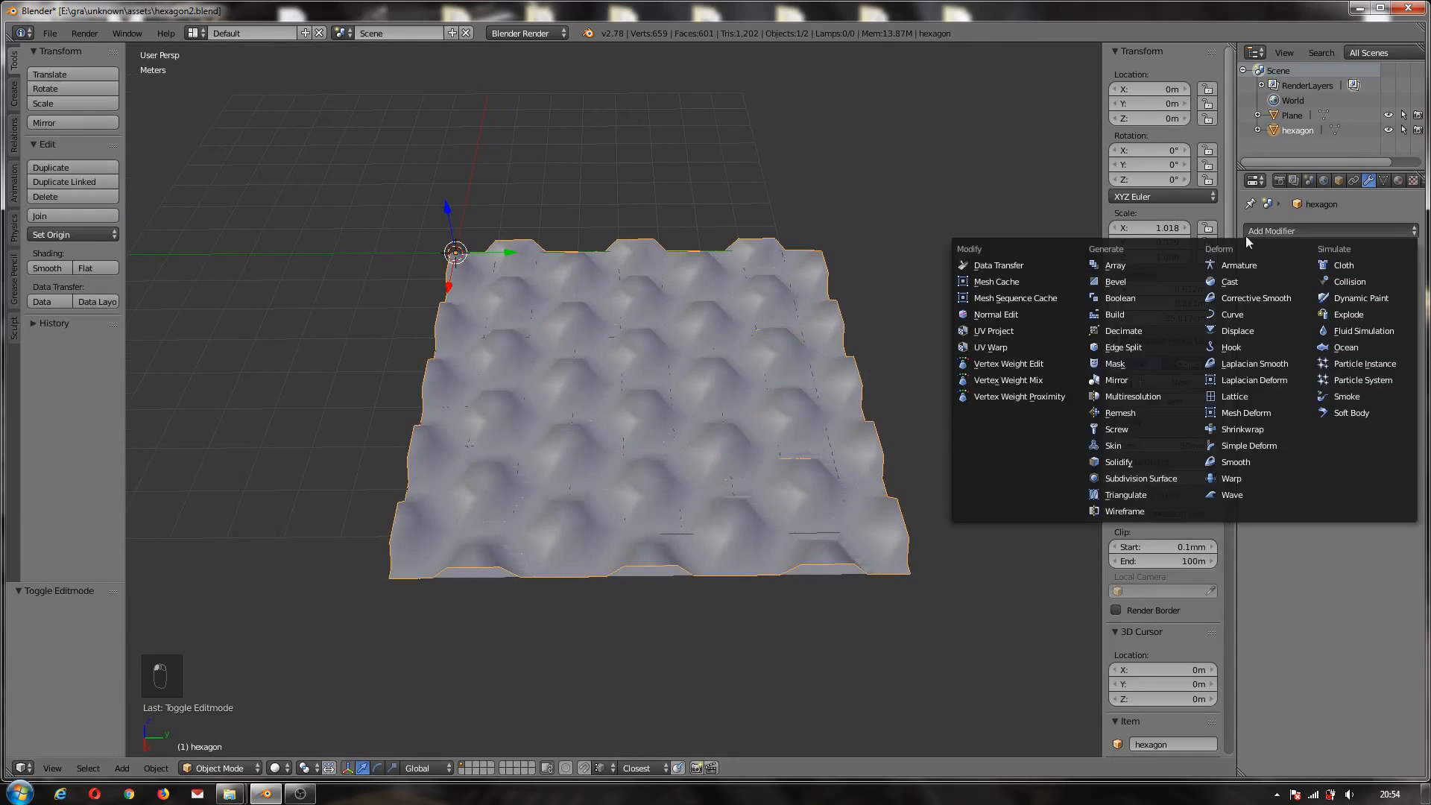
{"action": "left_click", "coordinate": [1118, 282]}
{"action": "left_click", "coordinate": [1311, 301]}
{"action": "type", "text": "2cm"}
{"action": "key", "text": "Return"}
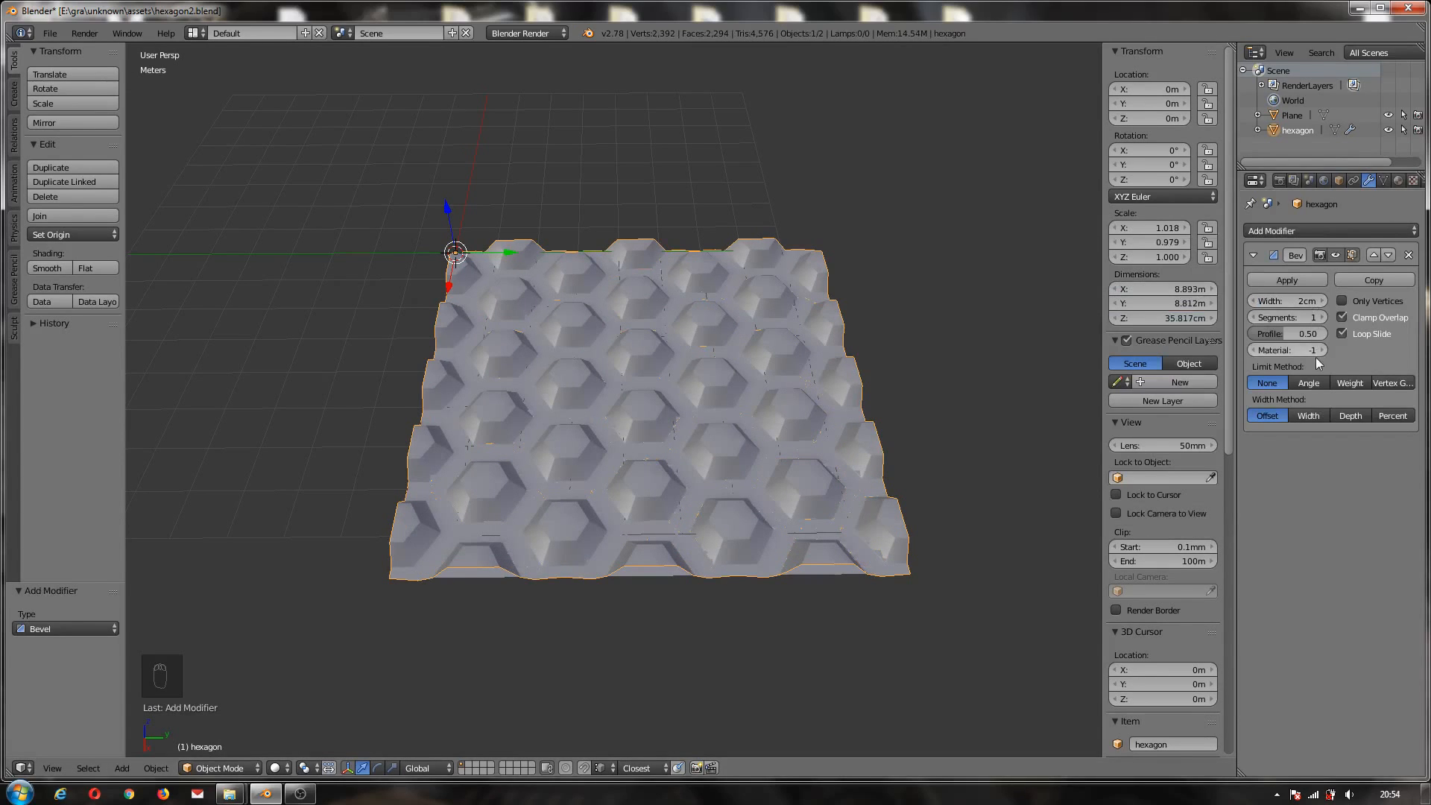
{"action": "left_click", "coordinate": [1350, 416]}
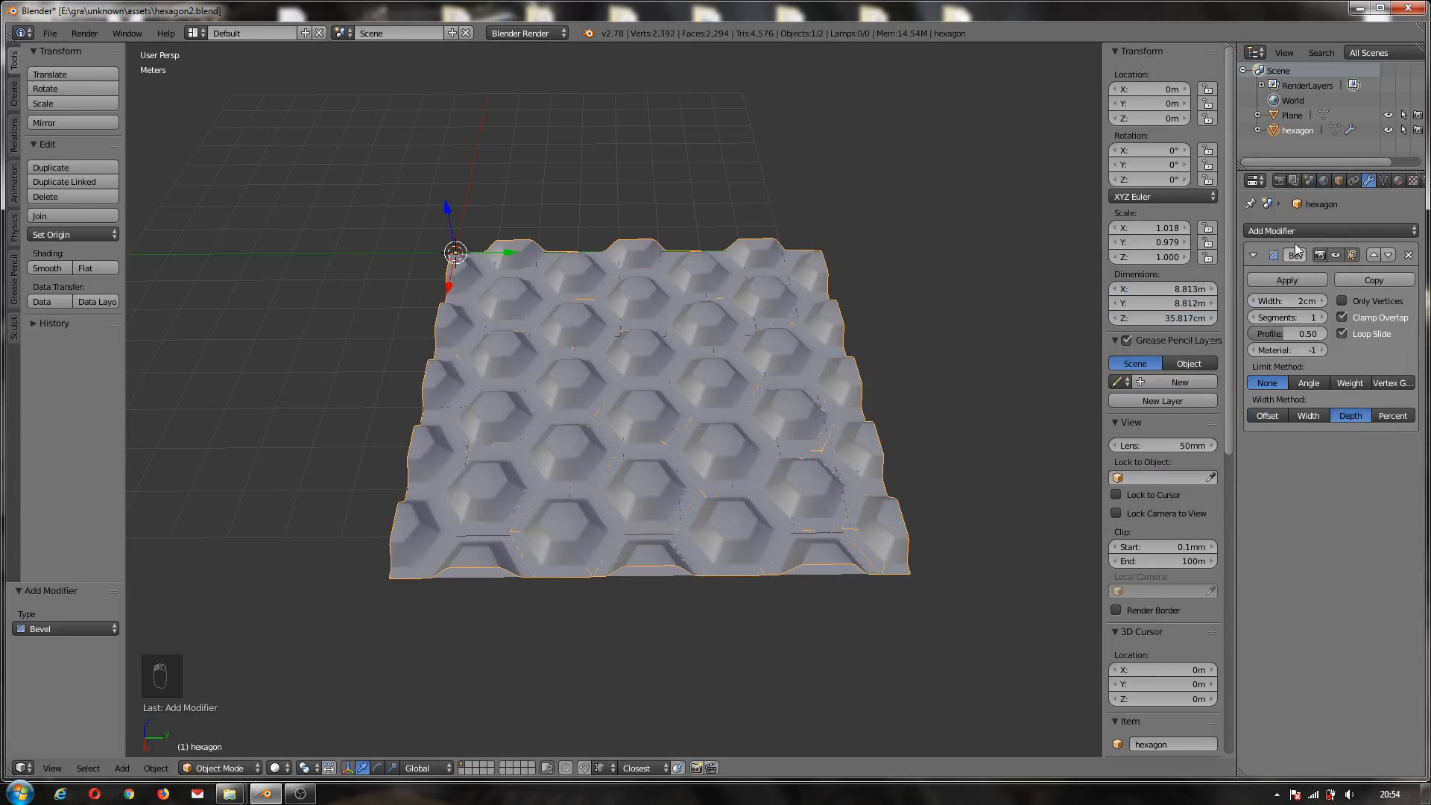
- Add a Subdivision Surface modifier after the bevel and set its viewport subdivisions to 2
{"action": "left_click", "coordinate": [1276, 231]}
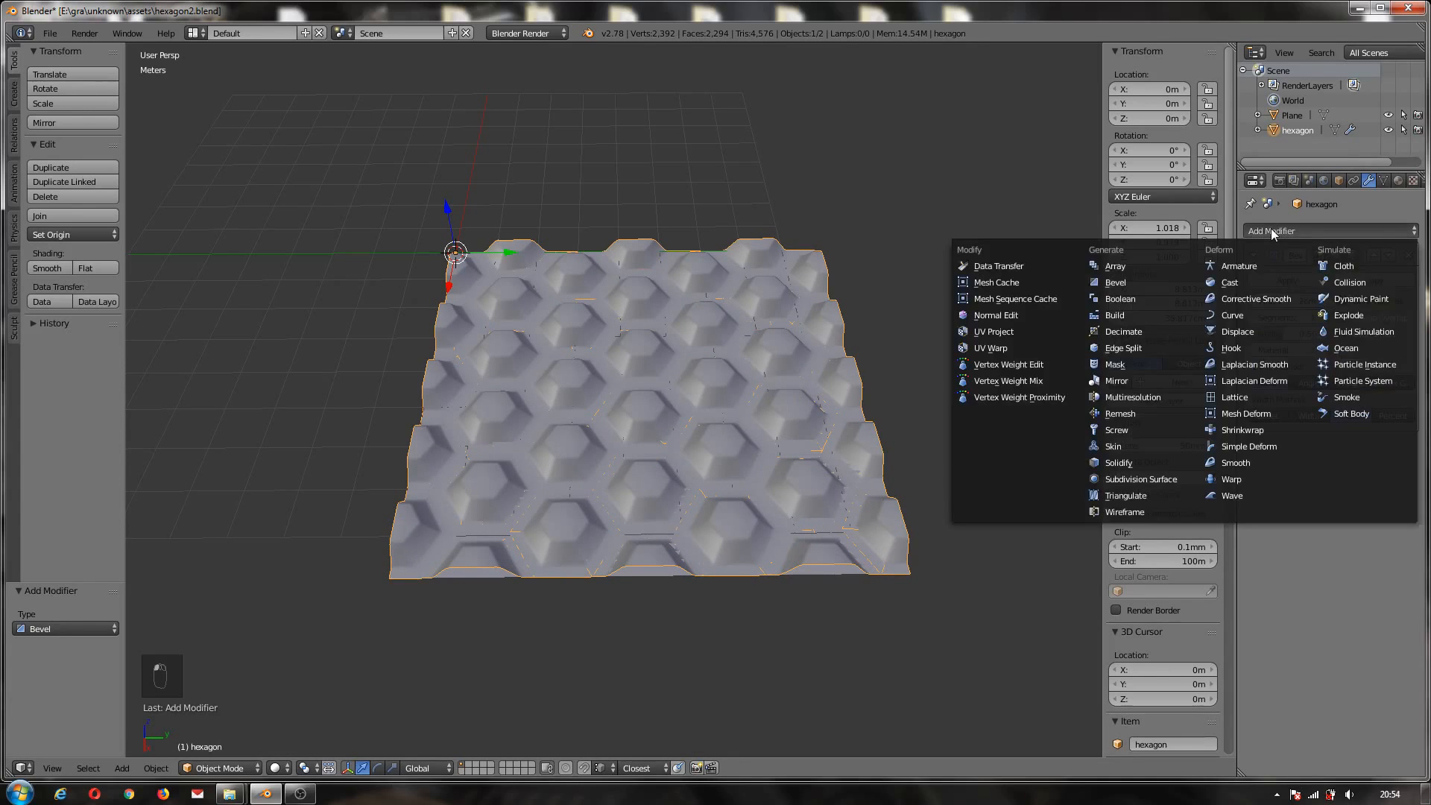
{"action": "left_click", "coordinate": [1148, 479]}
{"action": "left_click", "coordinate": [1321, 531]}
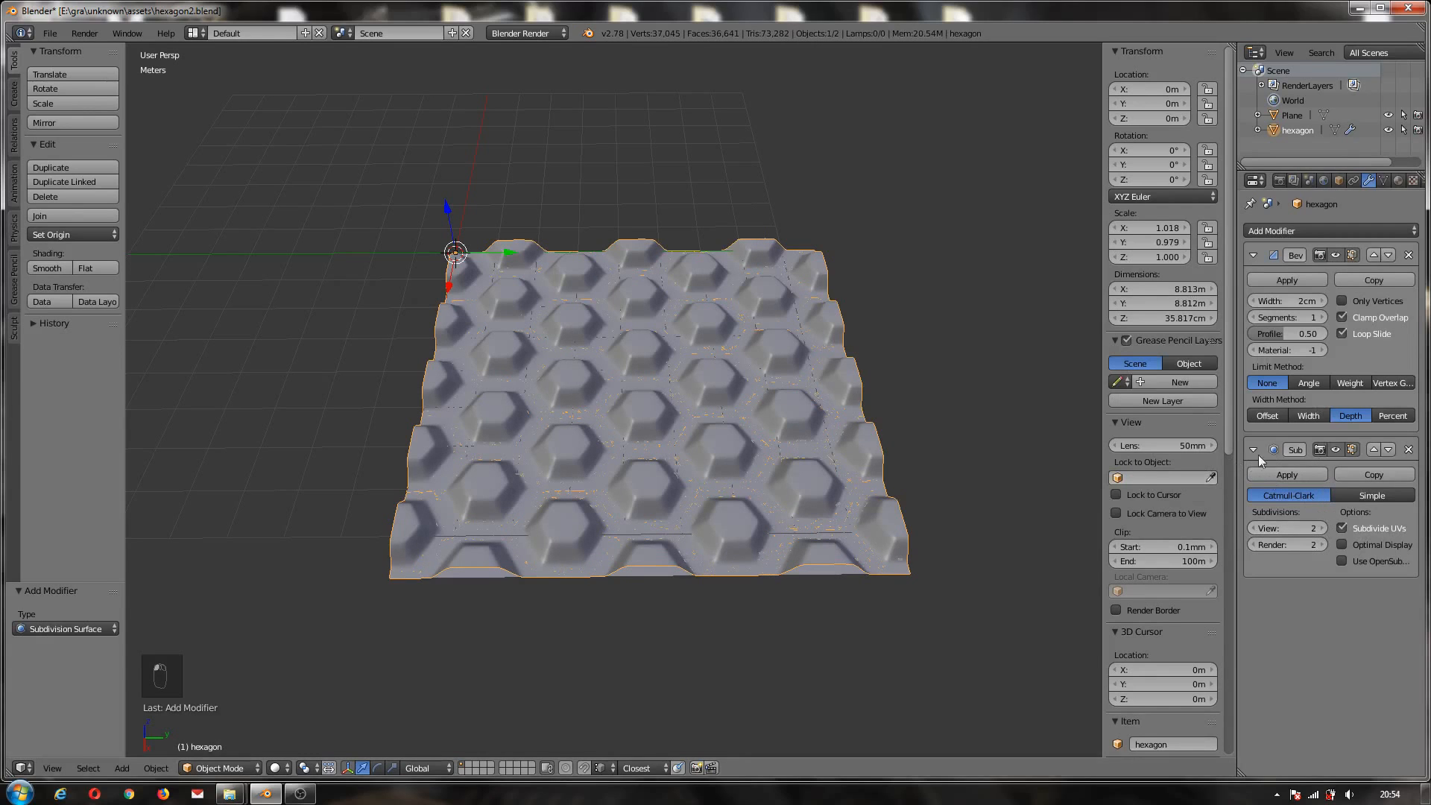
- Apply the Bevel and Subdivision Surface modifiers to the hexagon mesh and raise it about 27.9 cm along Z
{"action": "left_click", "coordinate": [1294, 282]}
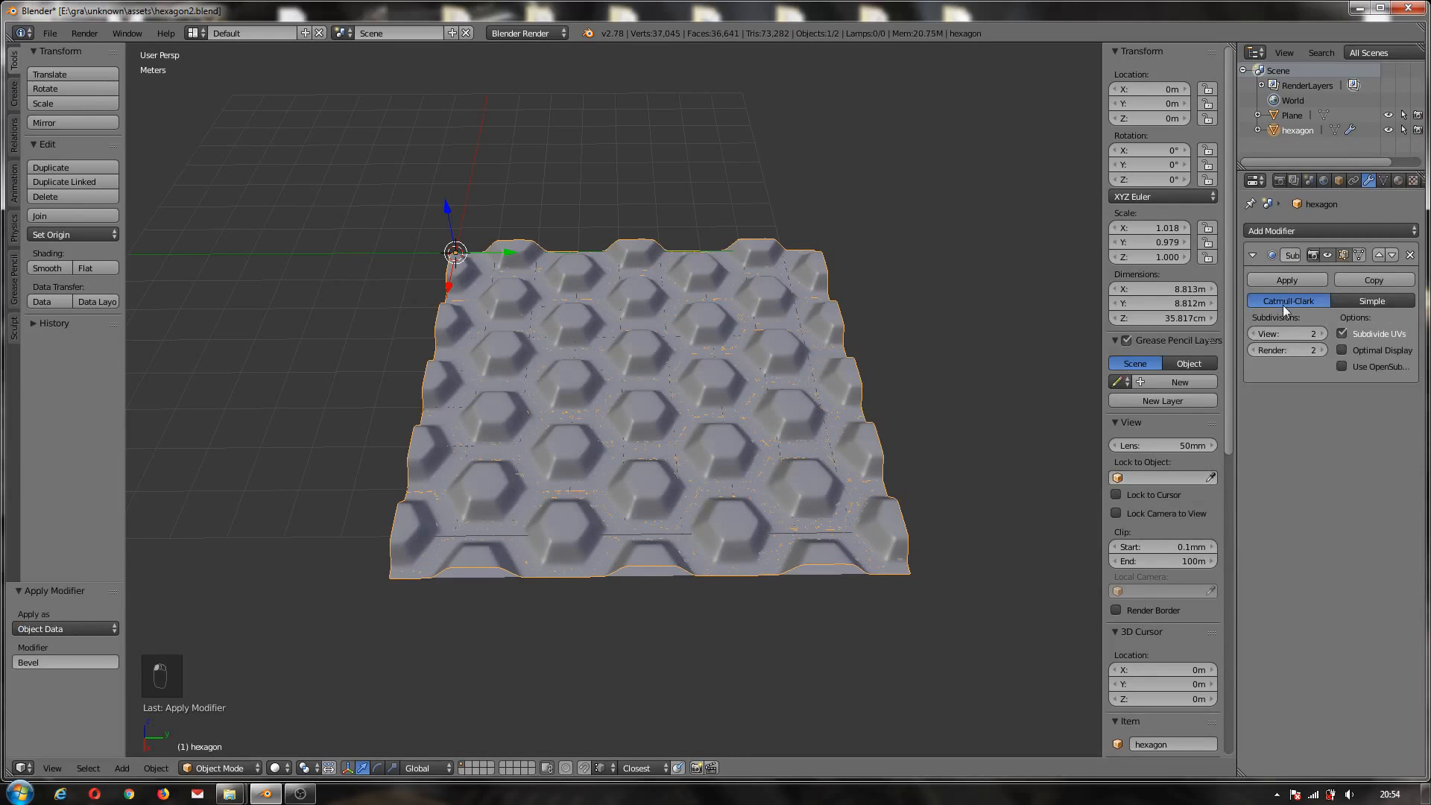
{"action": "left_click", "coordinate": [1287, 280]}
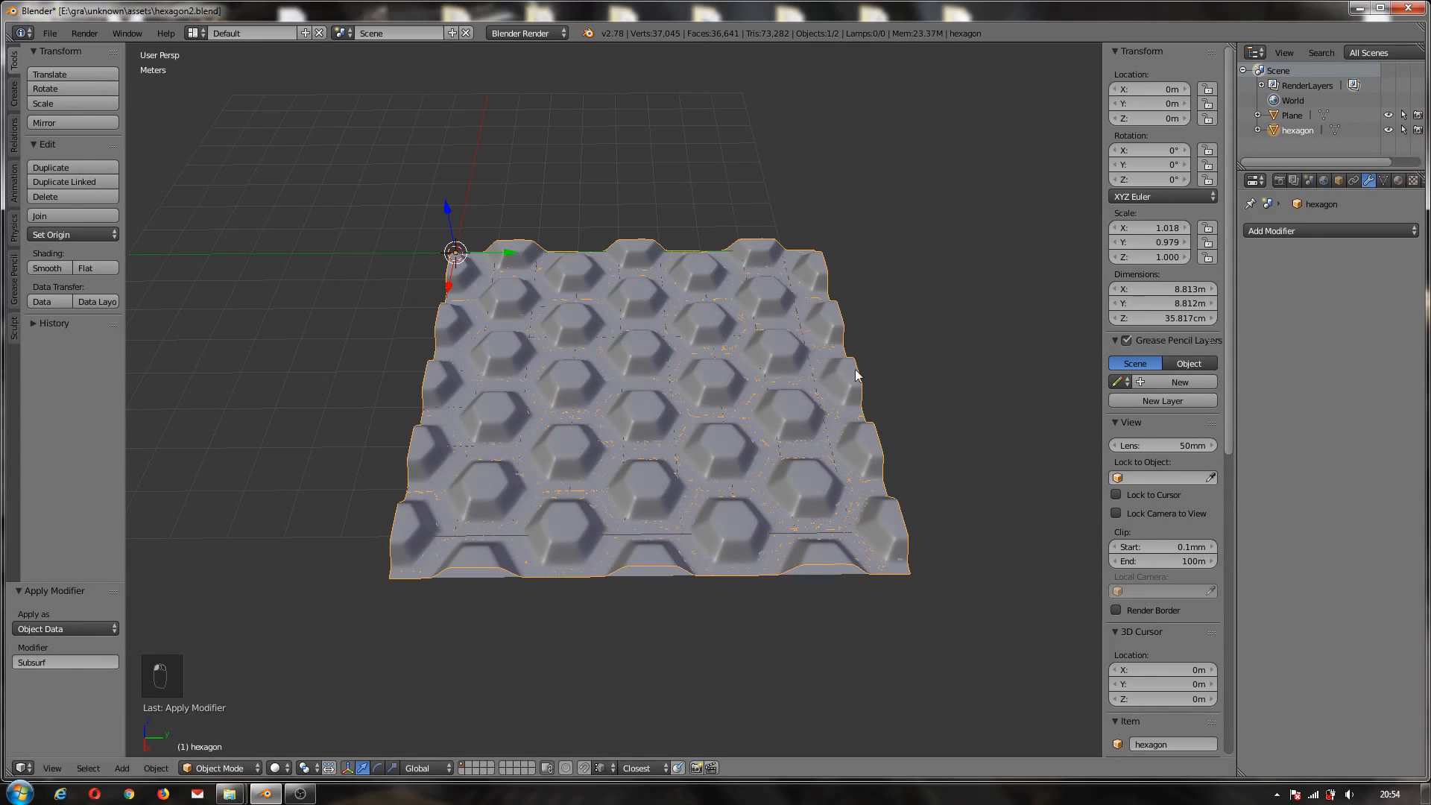
{"action": "middle_click_drag", "start_coordinate": [856, 375], "coordinate": [826, 370]}
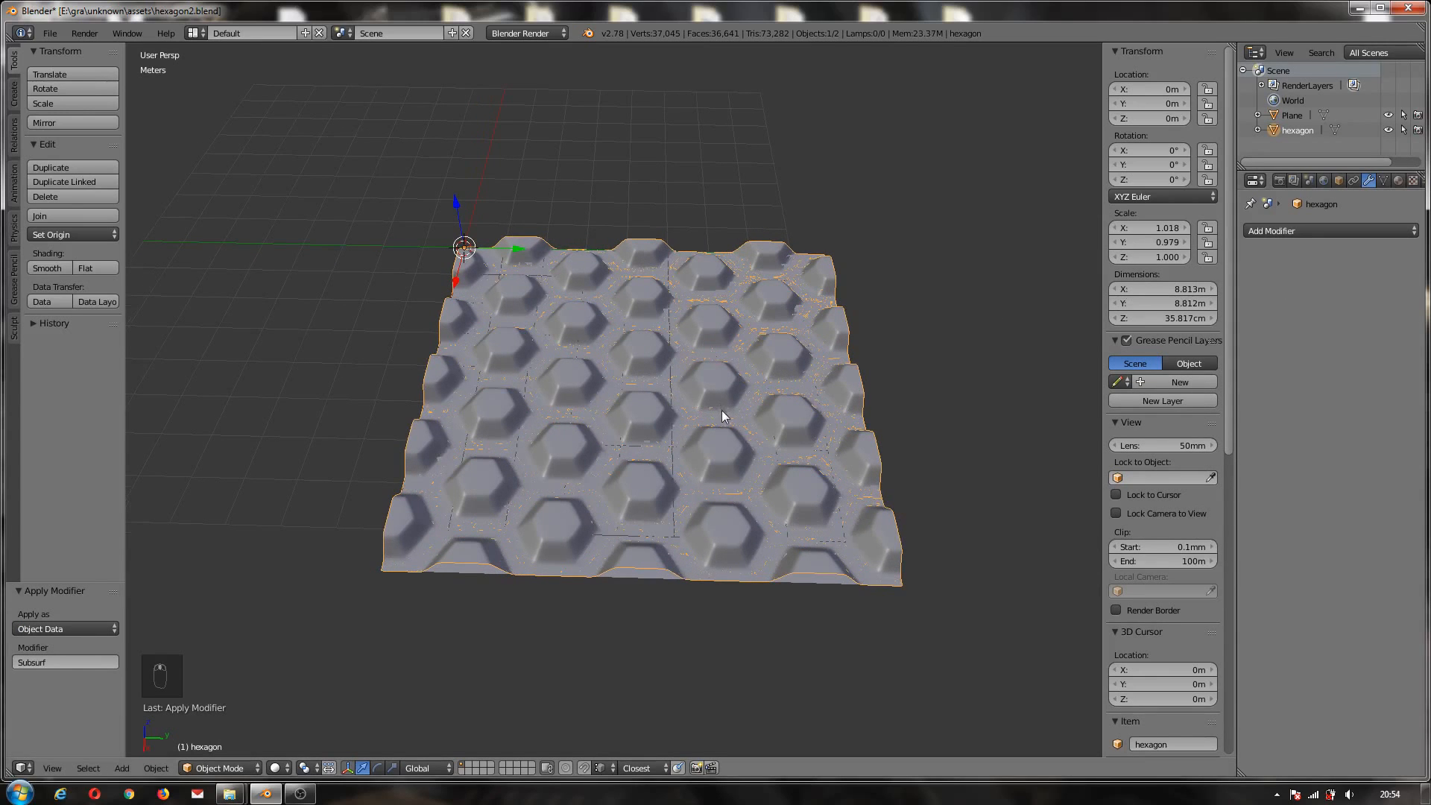
{"action": "middle_click_drag", "start_coordinate": [748, 449], "coordinate": [757, 369]}
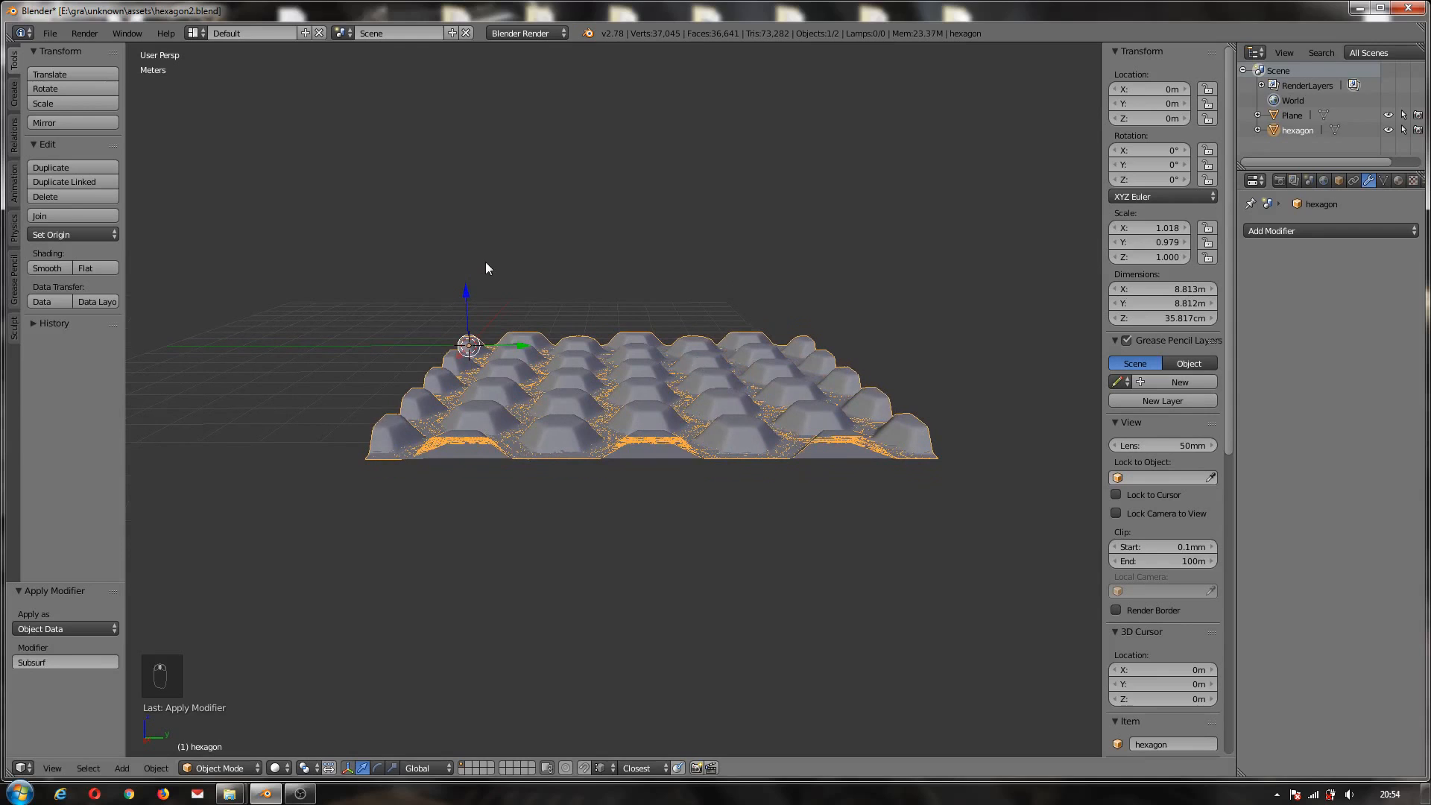
{"action": "left_click_drag", "start_coordinate": [467, 293], "coordinate": [467, 282]}
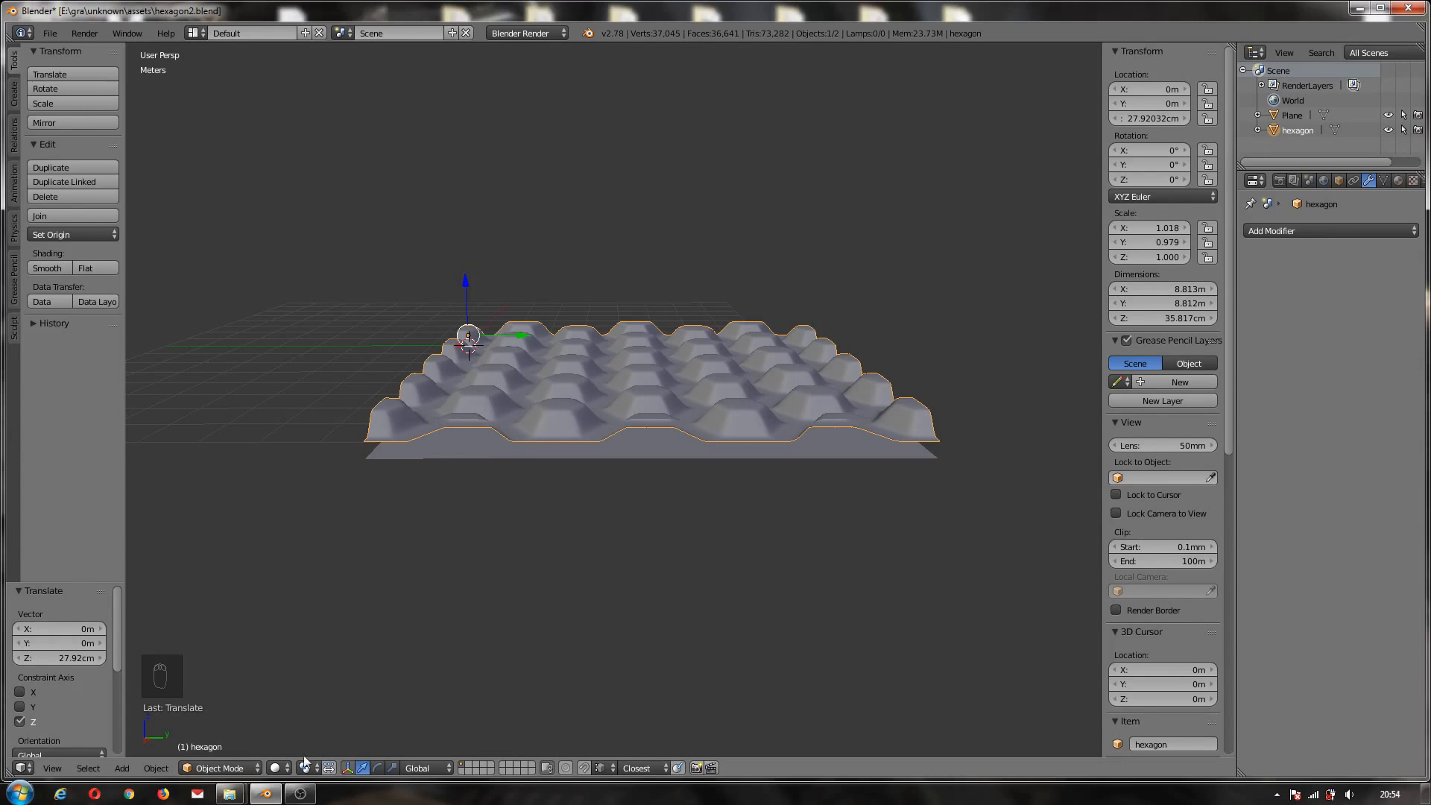
- Put the hexagon mesh into Sculpt Mode and add a new texture to the SculptDraw brush
{"action": "left_click", "coordinate": [220, 768]}
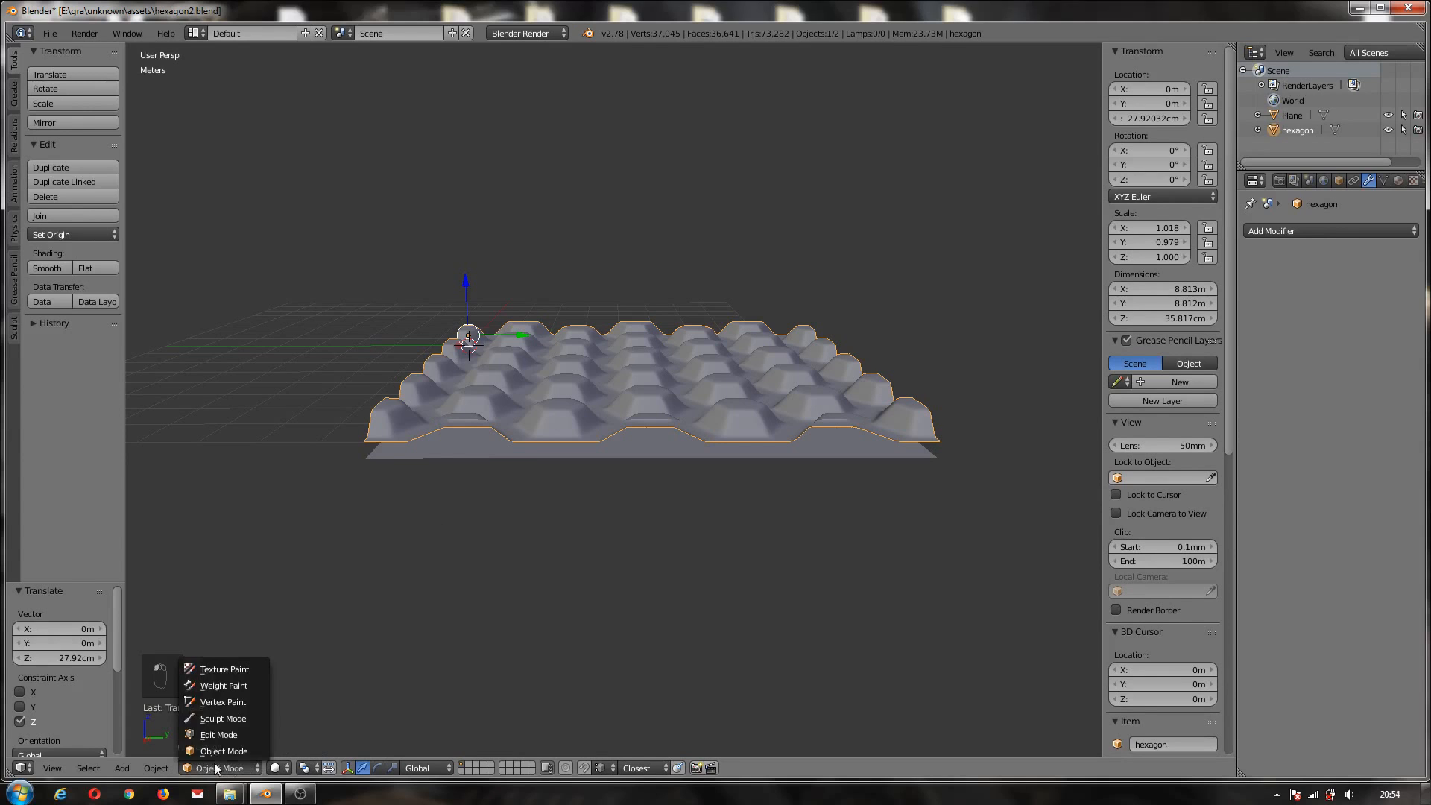
{"action": "left_click", "coordinate": [223, 718]}
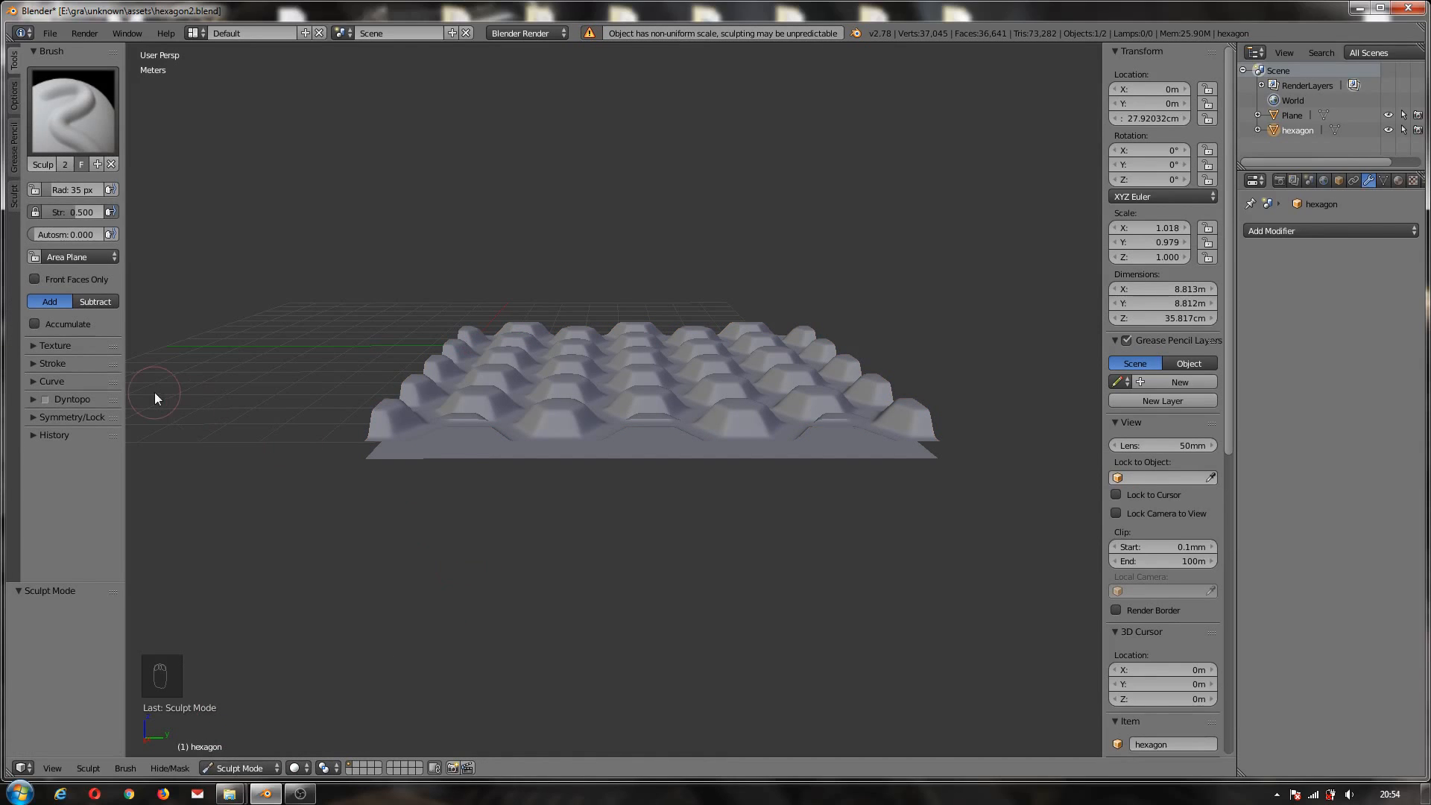
{"action": "left_click", "coordinate": [31, 344]}
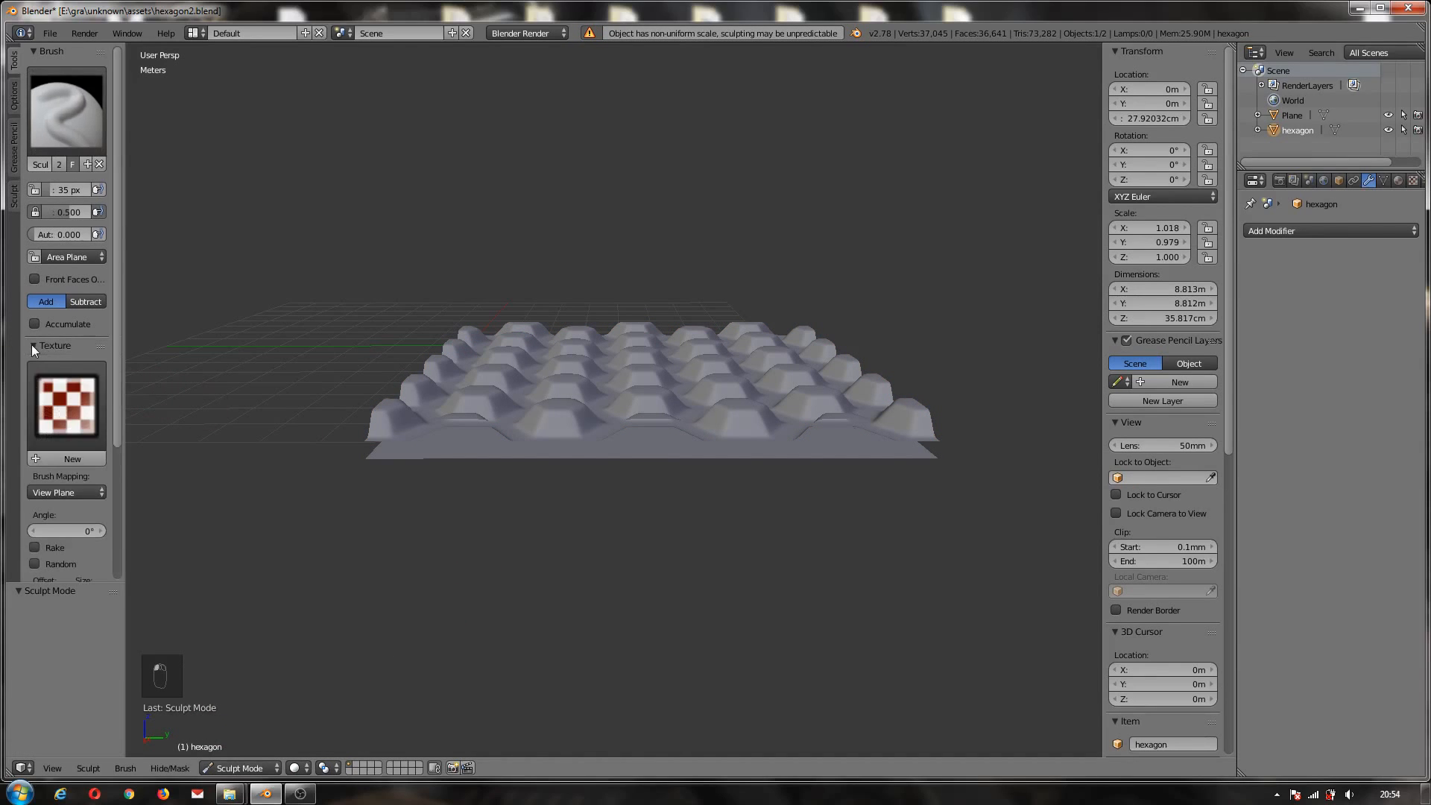
{"action": "left_click", "coordinate": [59, 459]}
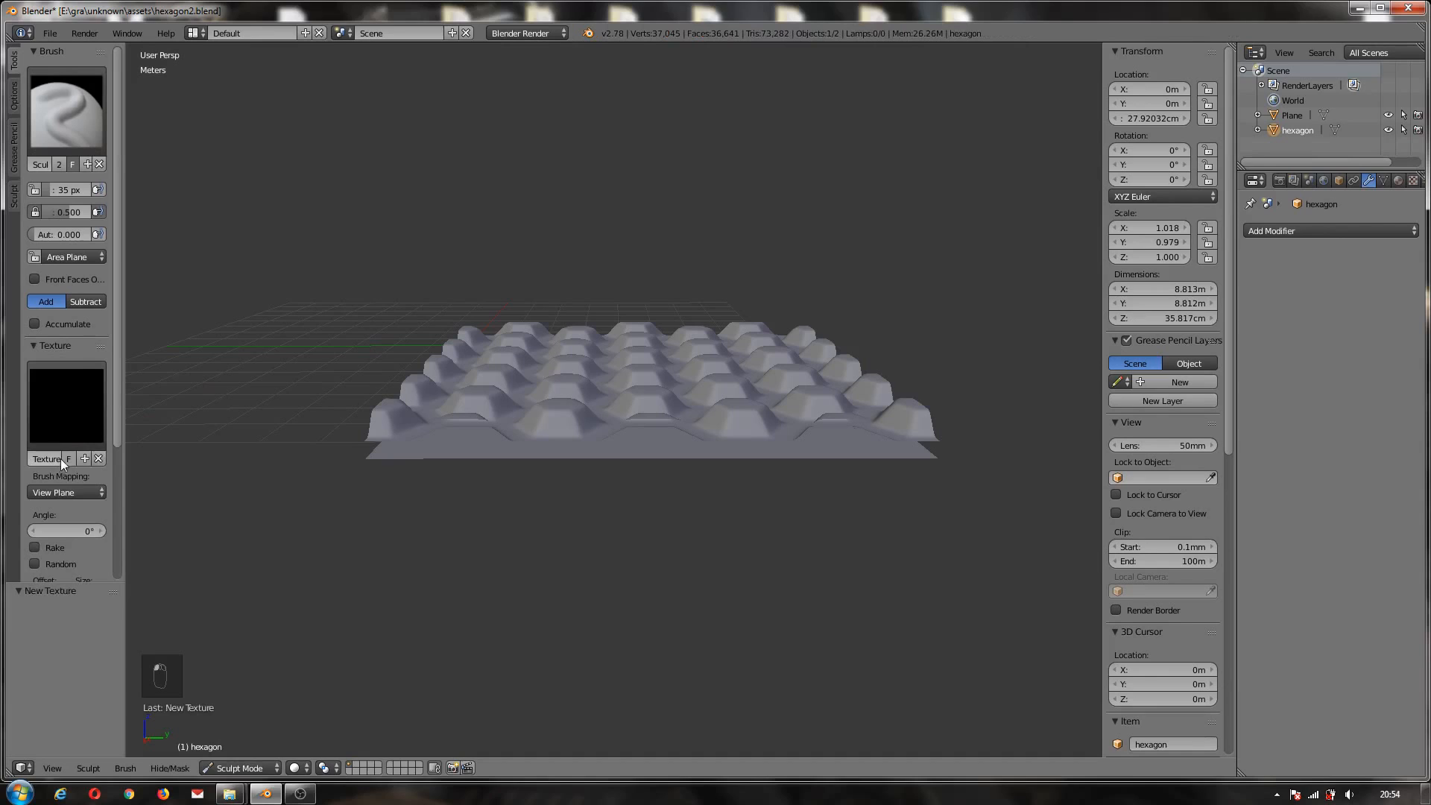
- Set the brush texture type to Distorted Noise with Voronoi Crackle as its noise distortion
{"action": "left_click", "coordinate": [1413, 181]}
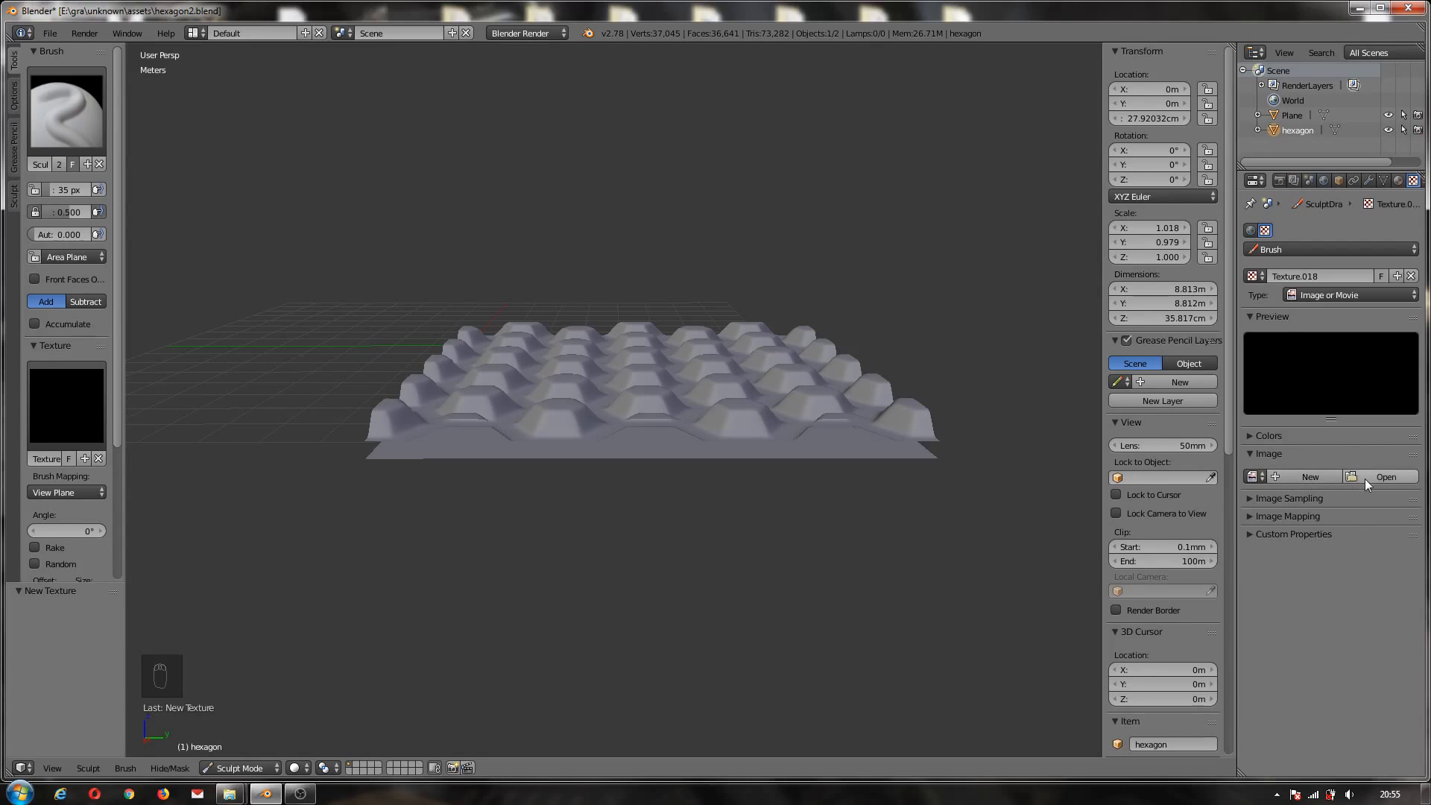
{"action": "left_click", "coordinate": [1336, 297]}
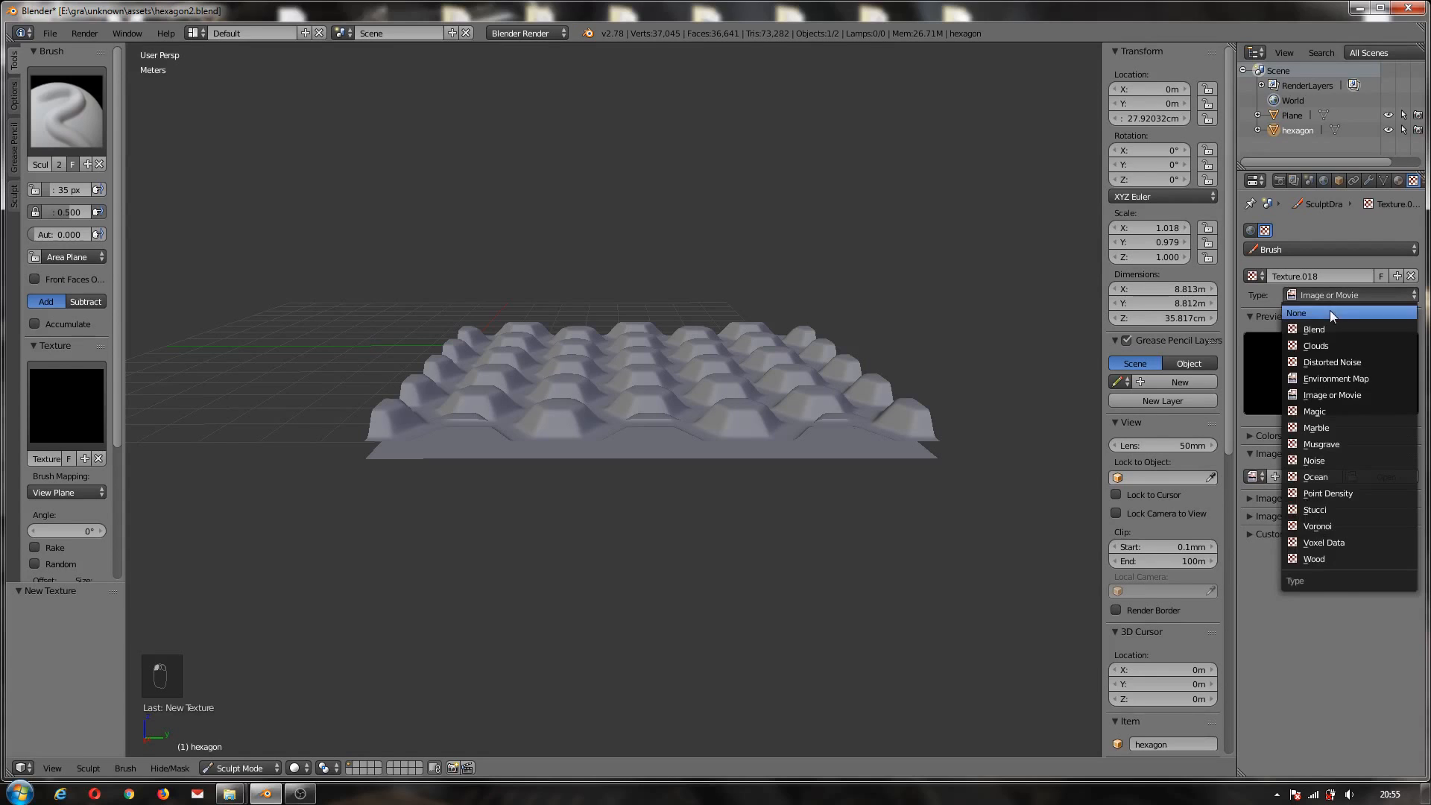
{"action": "left_click", "coordinate": [1329, 363]}
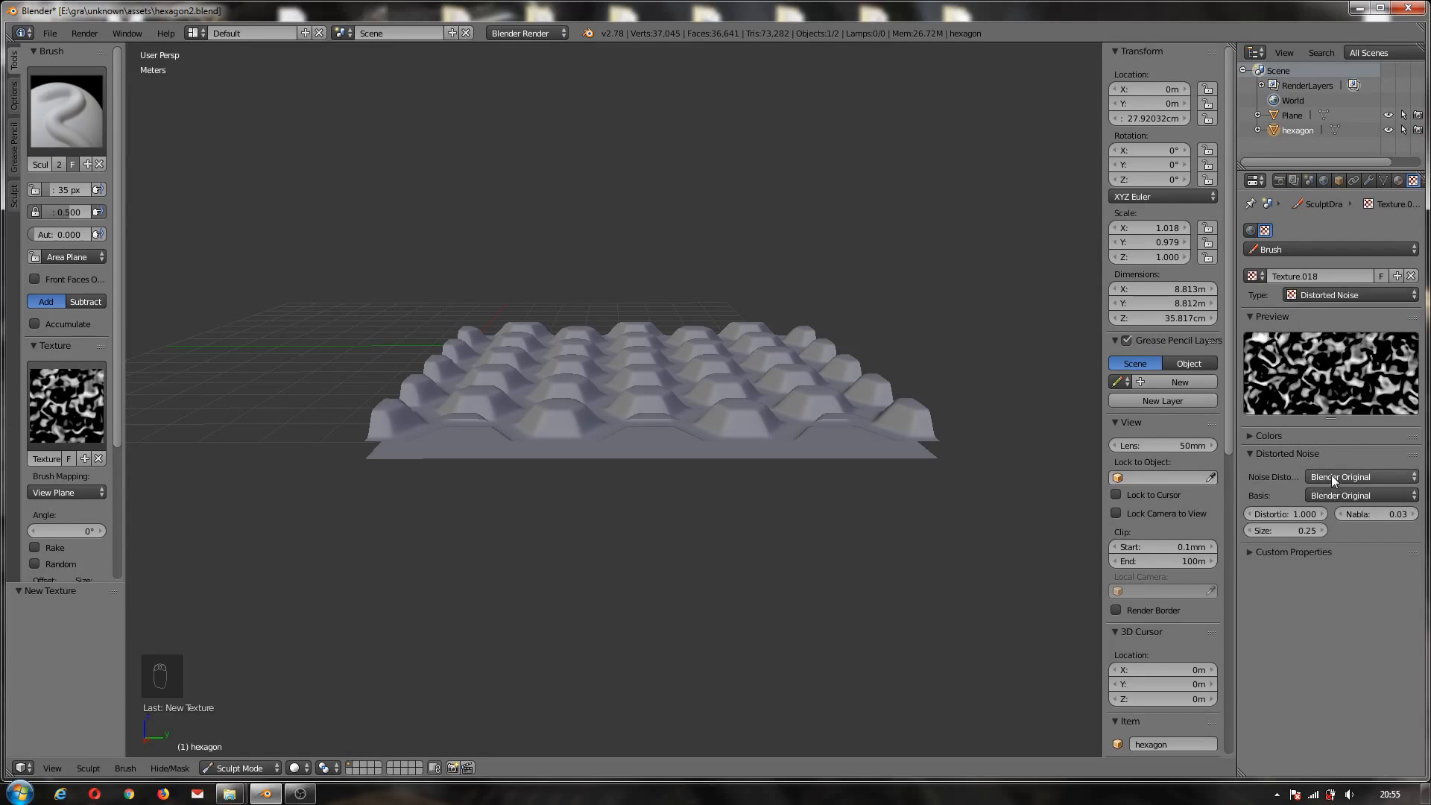
{"action": "left_click", "coordinate": [1336, 480]}
{"action": "left_click", "coordinate": [1349, 332]}
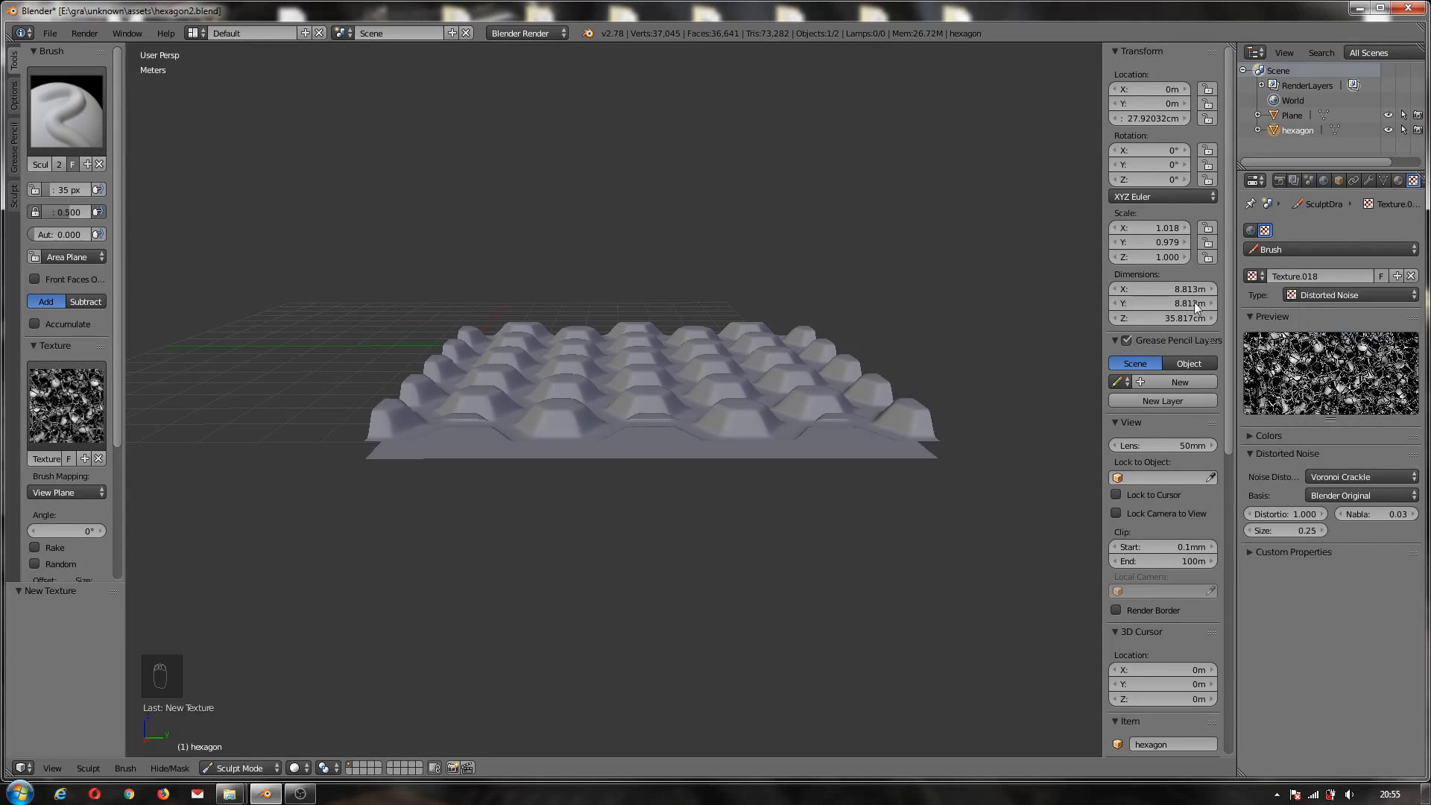
- Set the sculpt brush radius to 500 px and strength to 0.116, and view the mesh in top orthographic
{"action": "left_click_drag", "start_coordinate": [127, 198], "coordinate": [206, 203]}
{"action": "mouse_move", "coordinate": [64, 193]}
{"action": "left_mouse_down"}
{"action": "mouse_move", "coordinate": [174, 193]}
{"action": "mouse_move", "coordinate": [77, 212]}
{"action": "left_mouse_up"}
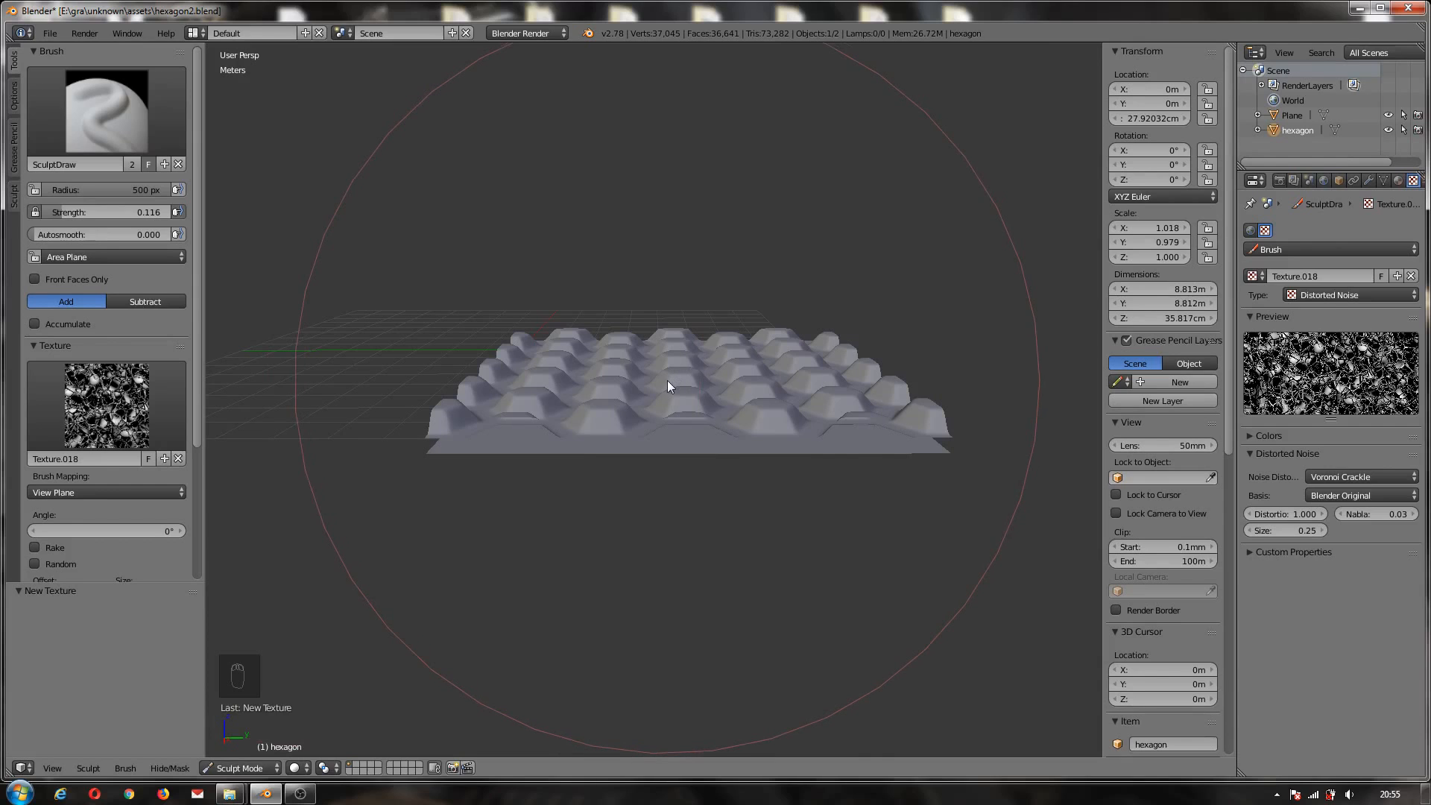
{"action": "key", "text": "KP_7"}
{"action": "key", "text": "KP_5"}
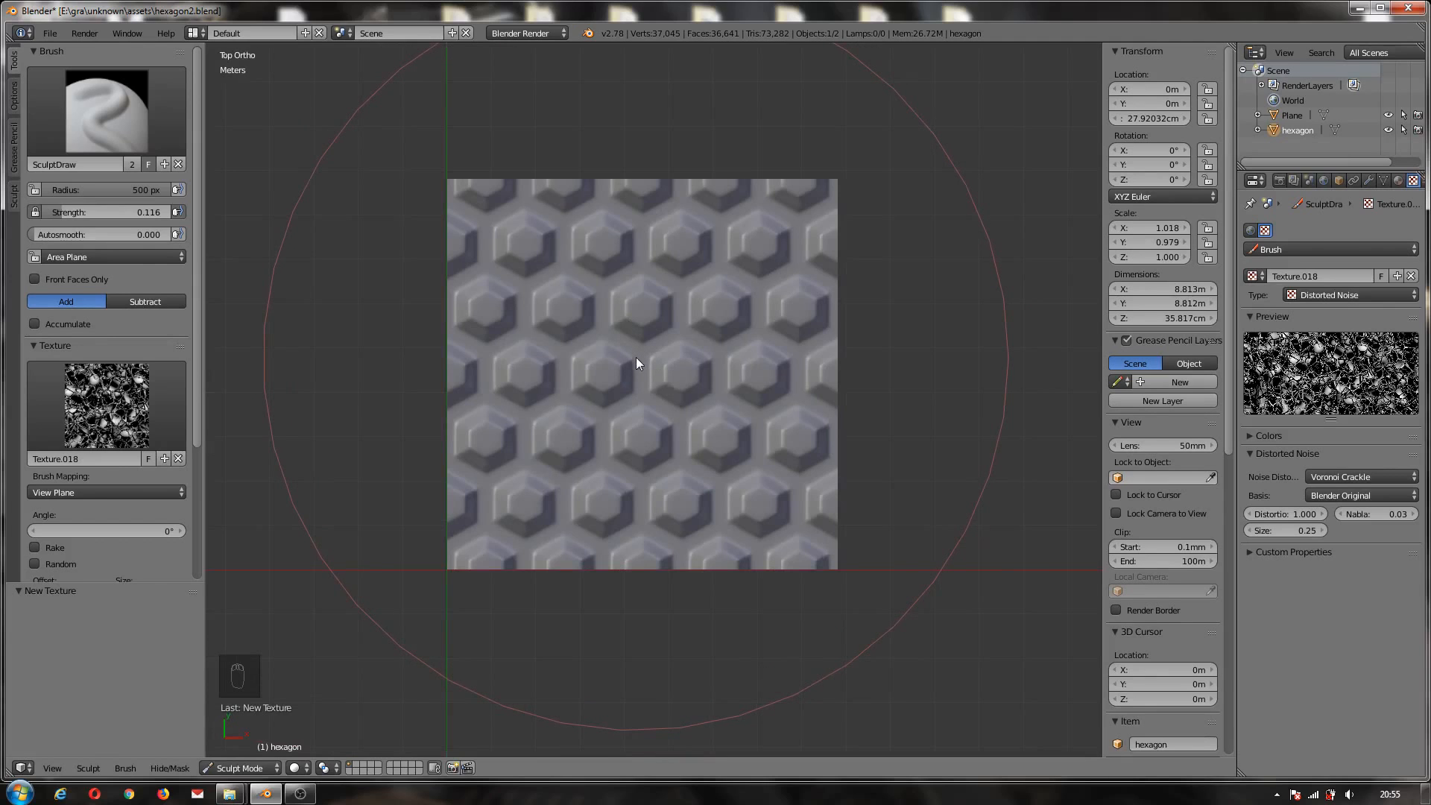
- Add a Multiresolution modifier to the hexagon mesh, subdivide it twice and set the preview level to 1
{"action": "left_click", "coordinate": [1367, 181]}
{"action": "left_click", "coordinate": [1282, 226]}
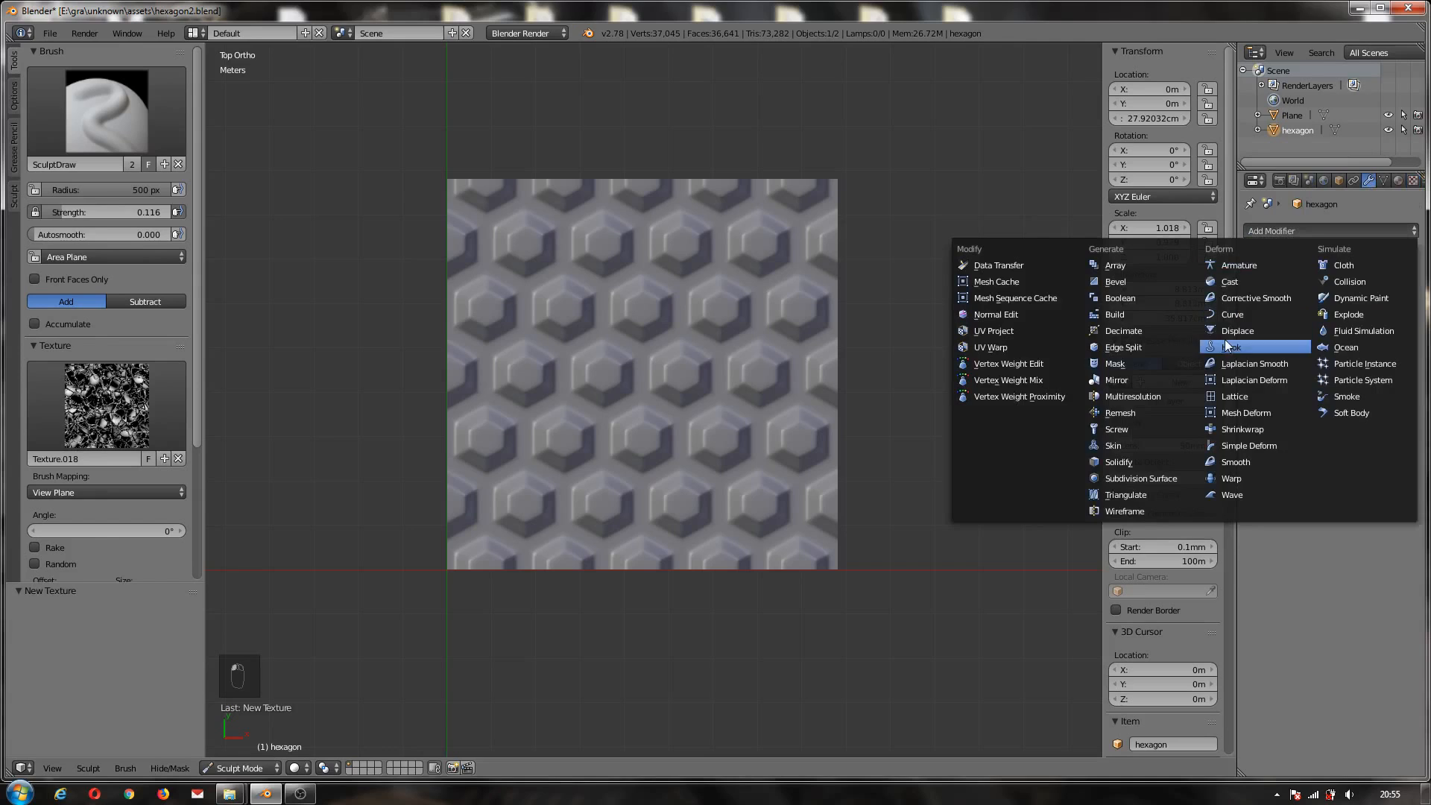
{"action": "left_click", "coordinate": [1140, 396]}
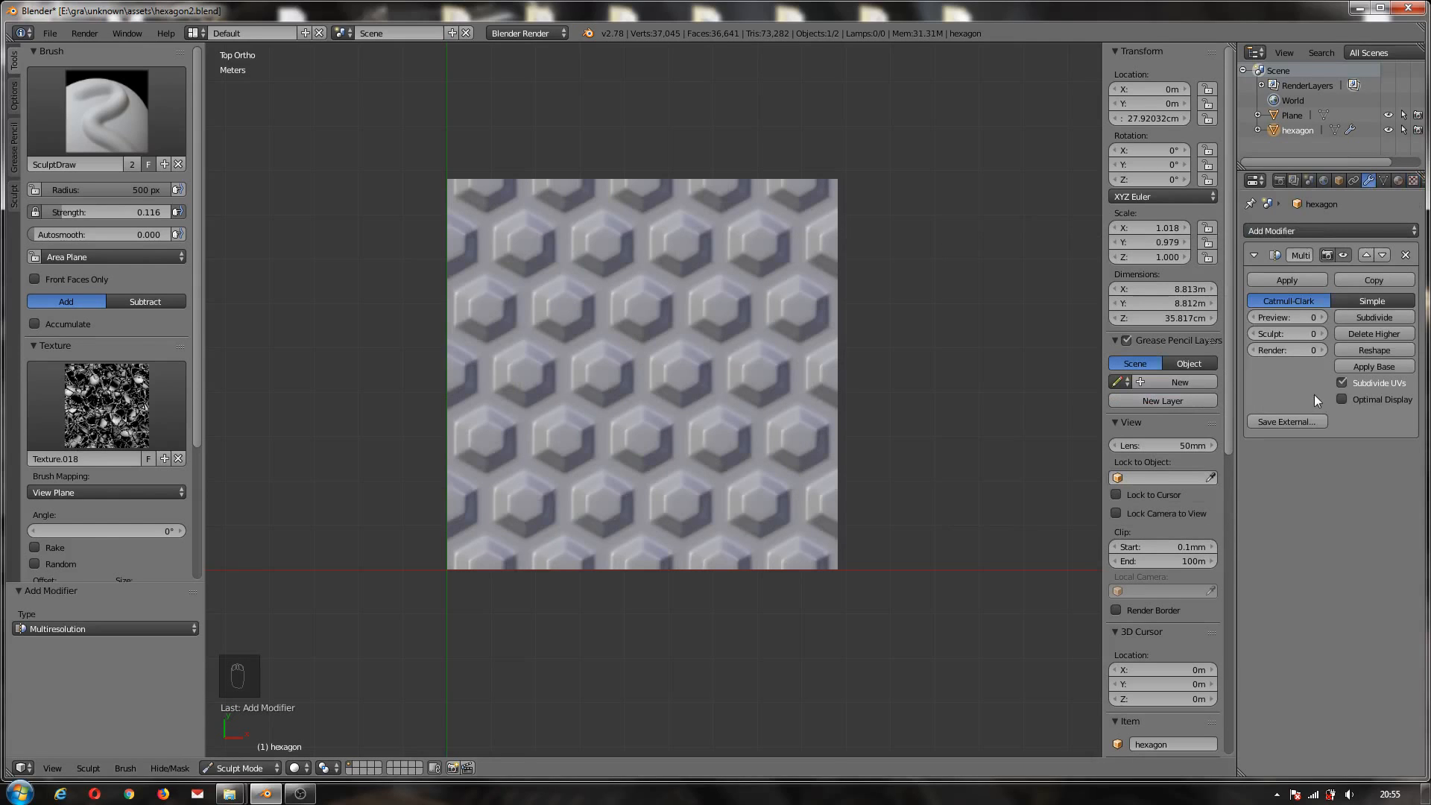
{"action": "left_click", "coordinate": [1351, 318]}
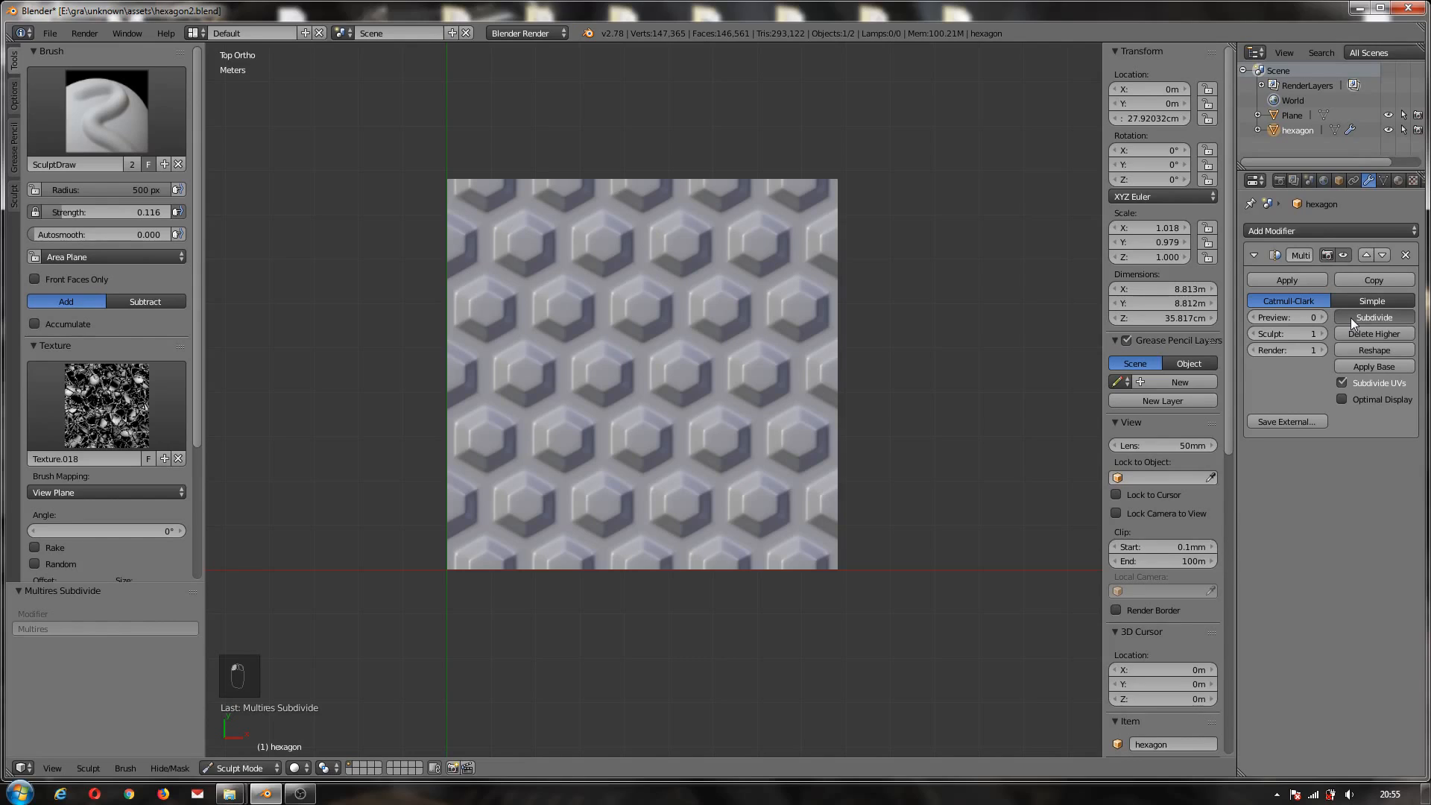
{"action": "left_click", "coordinate": [1351, 318]}
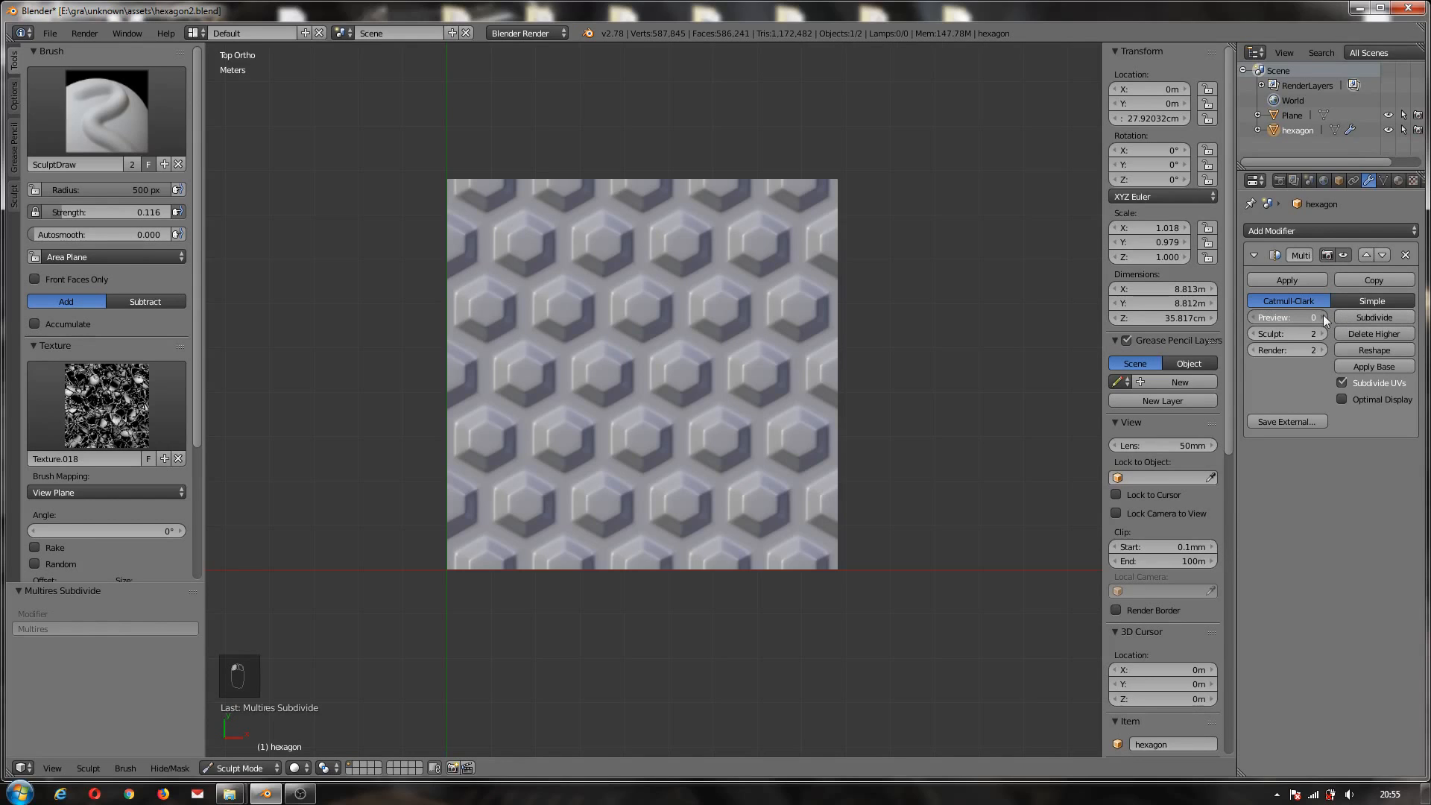
{"action": "left_click", "coordinate": [1323, 315]}
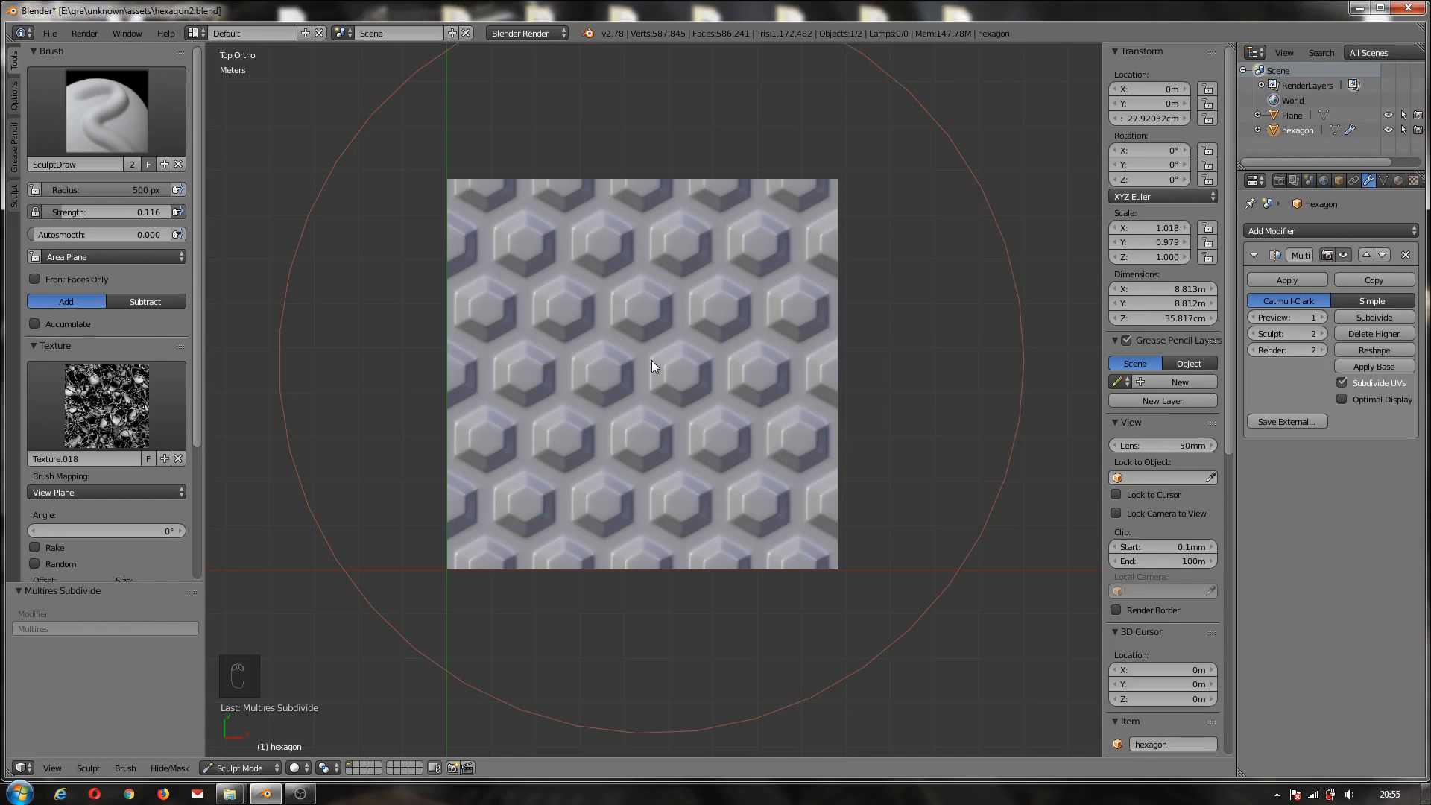
- Sculpt the noise texture across the whole hexagon mesh with the large brush and return to Object Mode
{"action": "left_click_drag", "start_coordinate": [651, 360], "coordinate": [485, 216]}
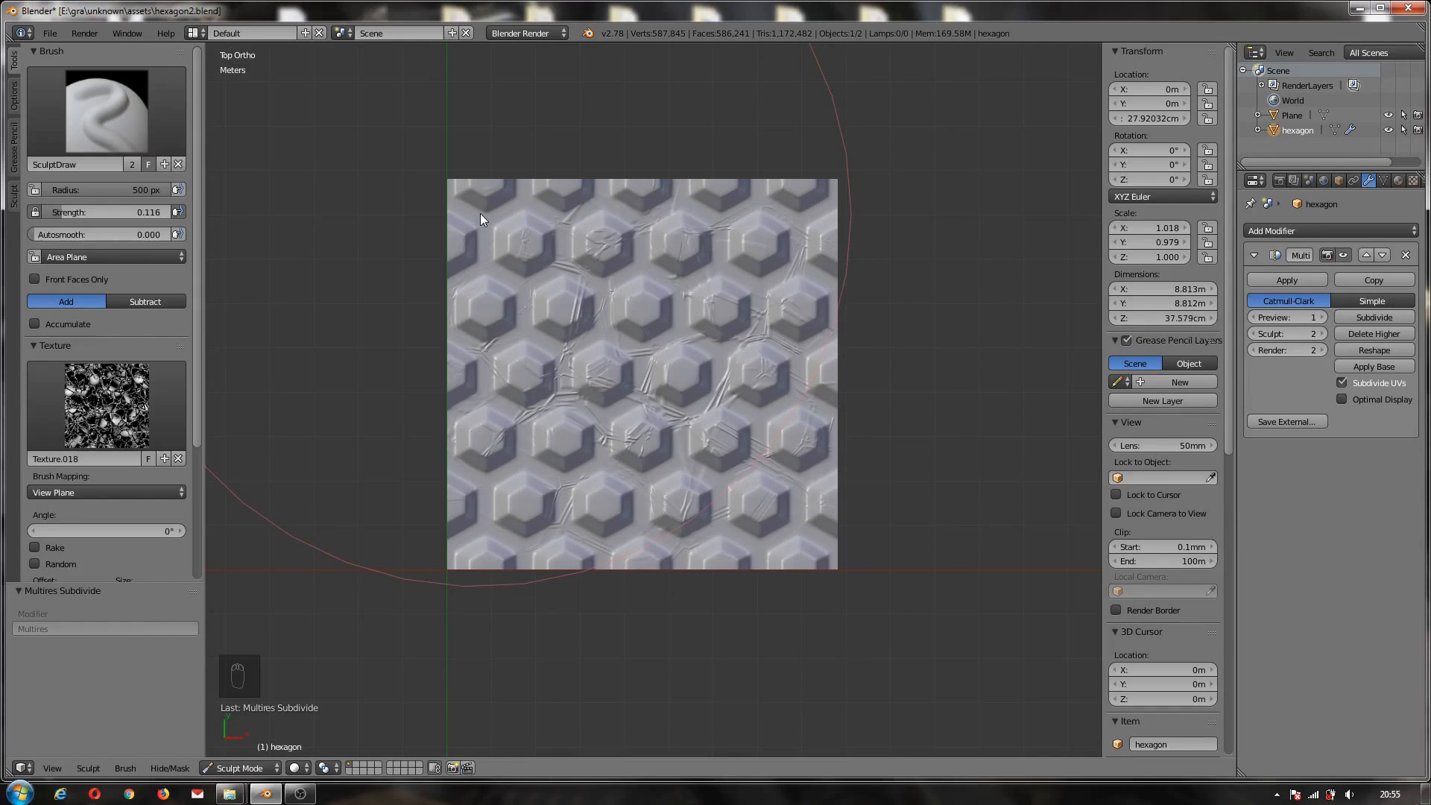
{"action": "left_click_drag", "start_coordinate": [480, 213], "coordinate": [805, 248]}
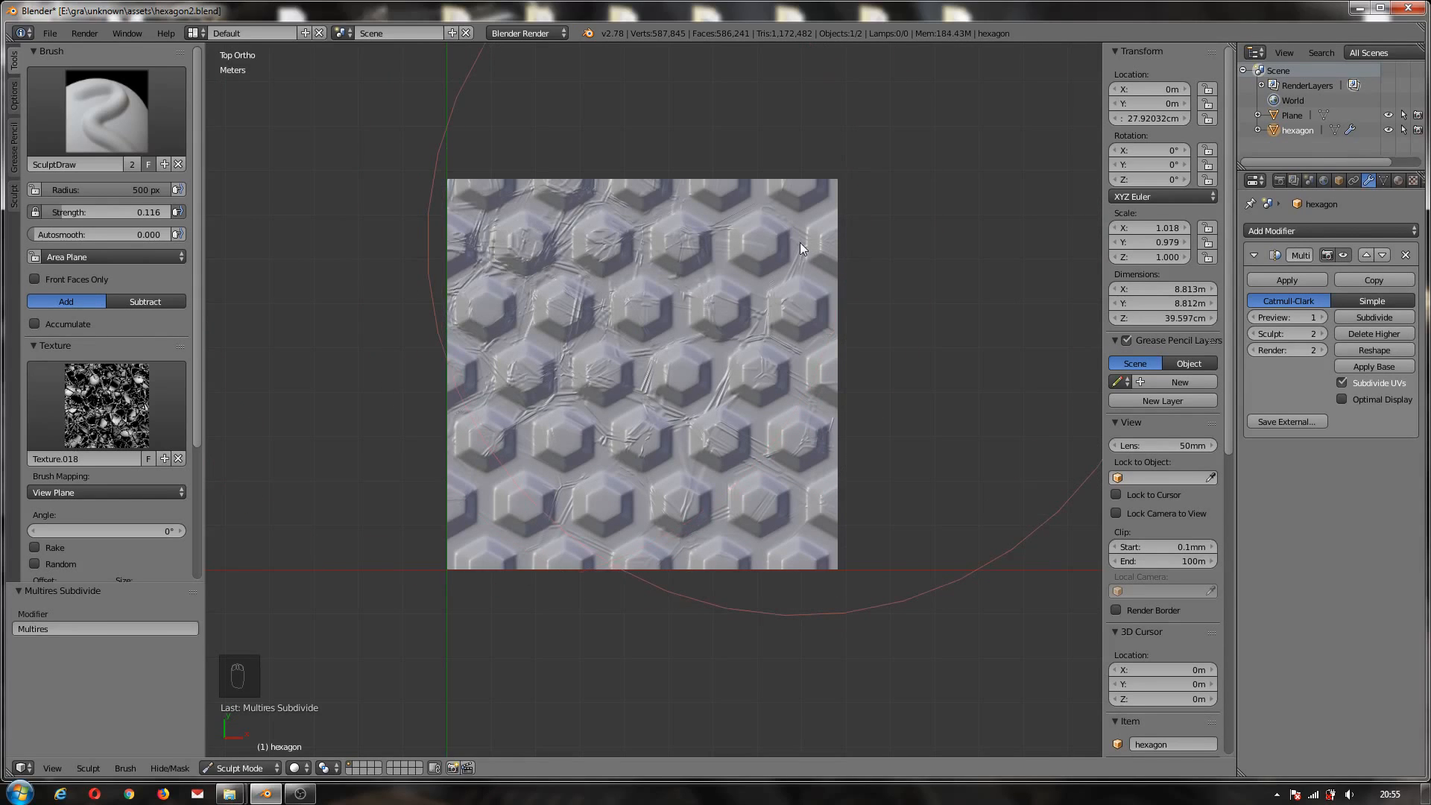
{"action": "left_click_drag", "start_coordinate": [799, 243], "coordinate": [769, 525]}
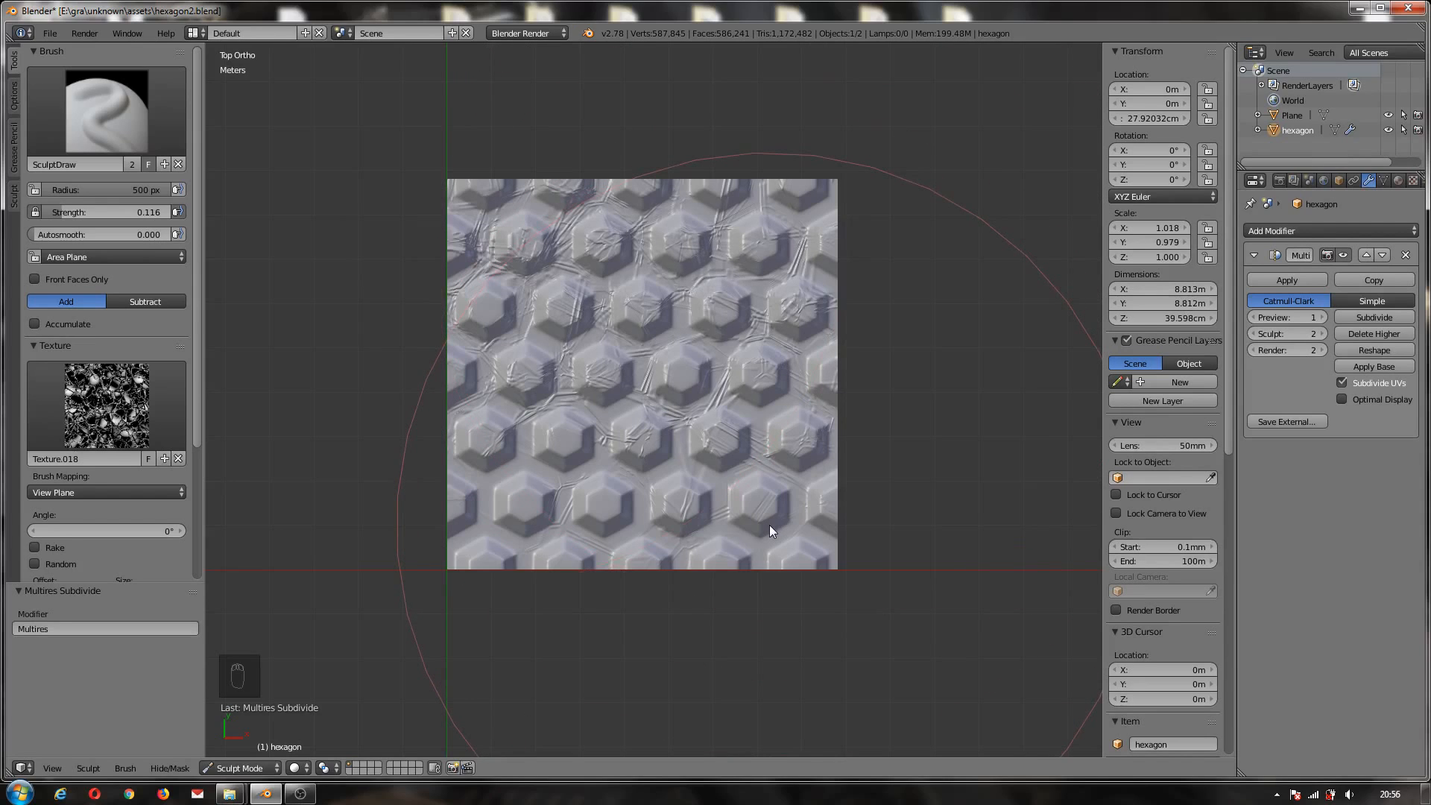
{"action": "left_click", "coordinate": [770, 525]}
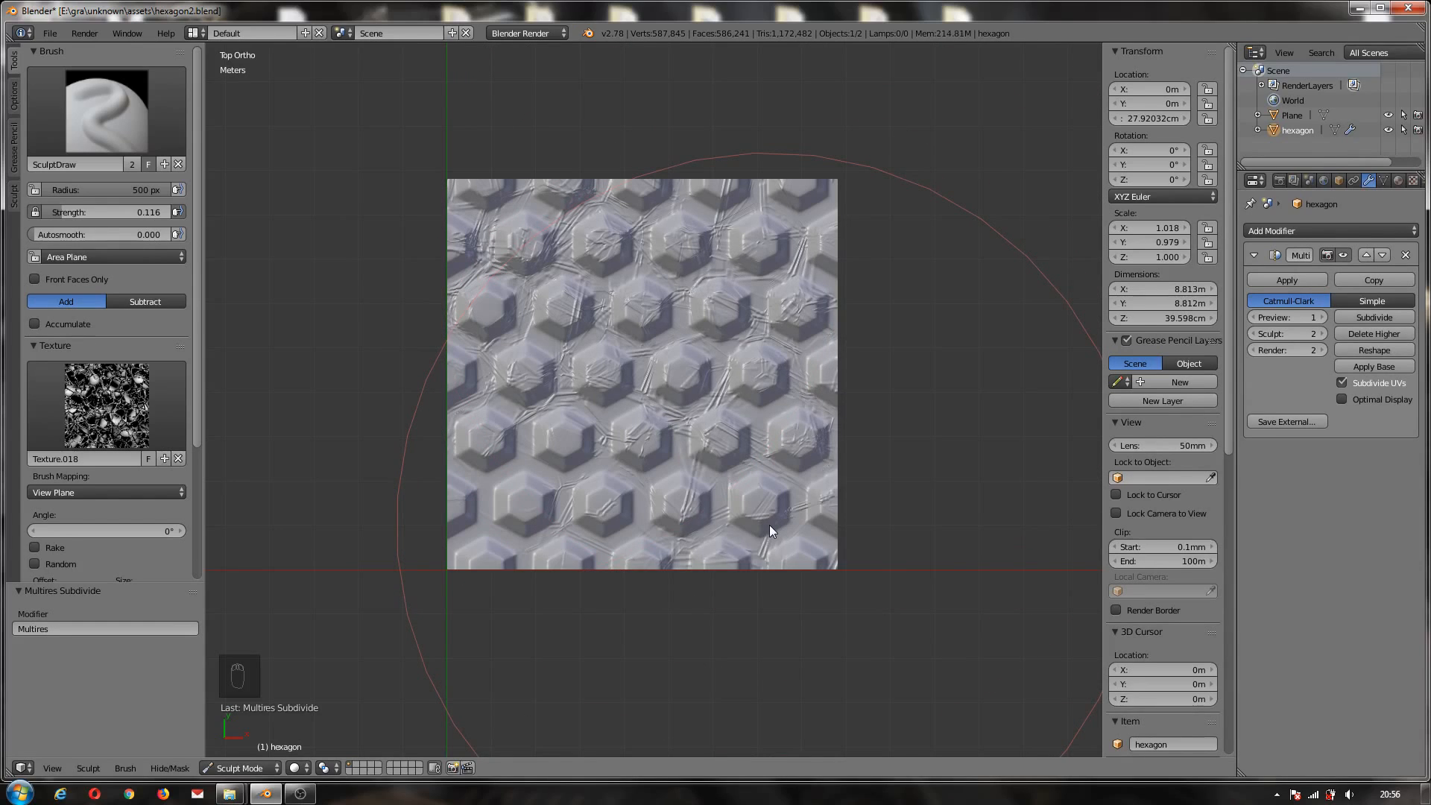
{"action": "left_click", "coordinate": [486, 525]}
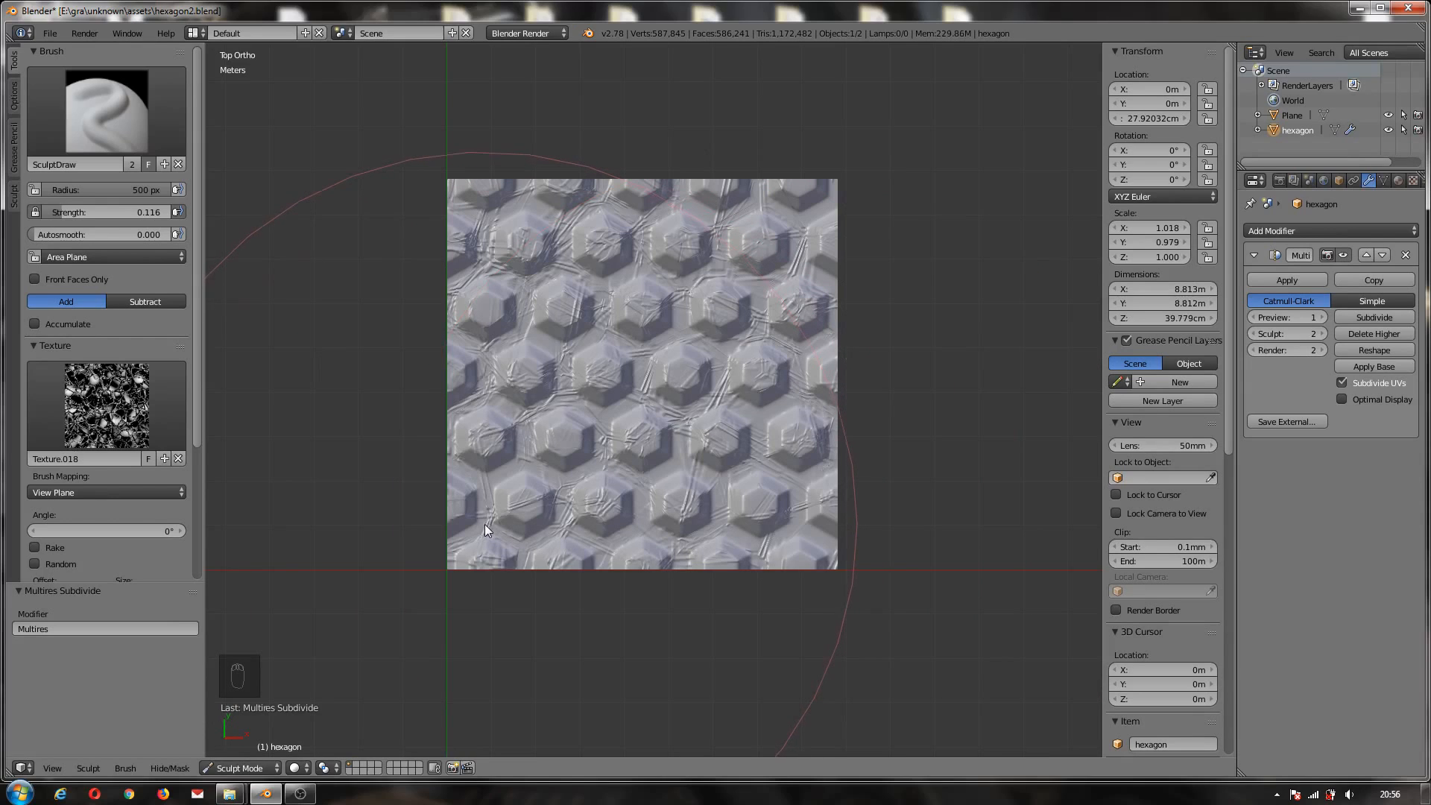
{"action": "left_click", "coordinate": [237, 768]}
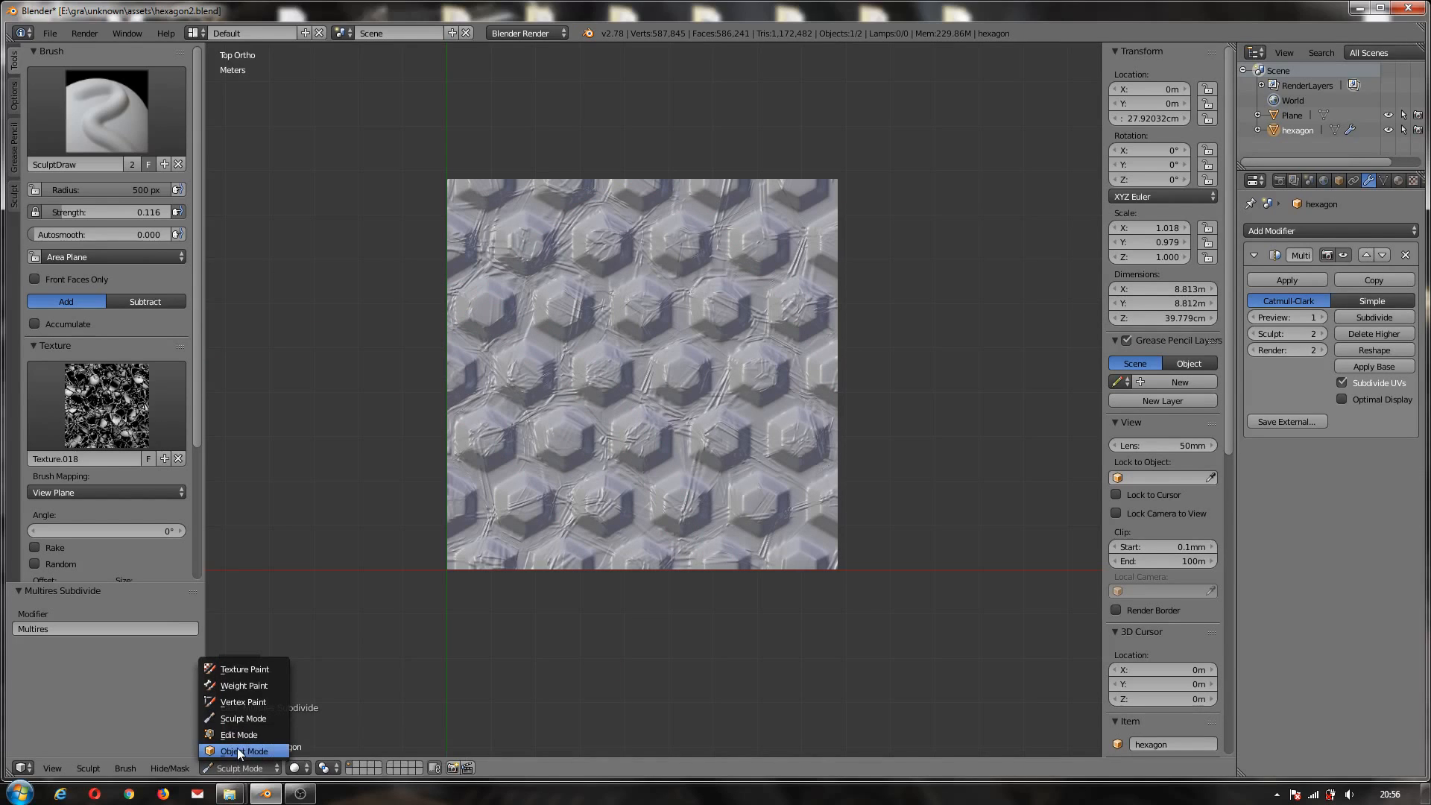
{"action": "left_click", "coordinate": [243, 750]}
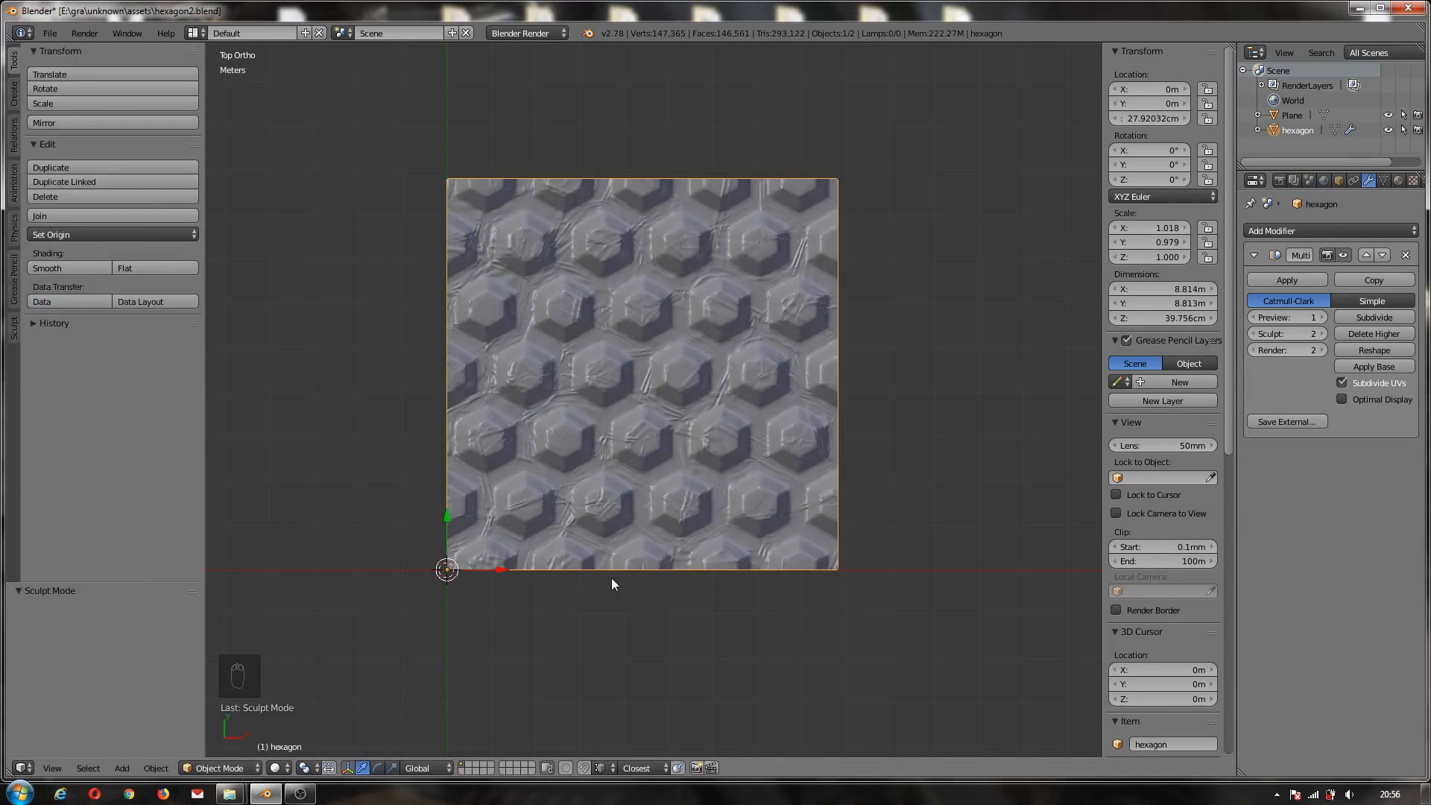
- Select the flat plane beneath the hexagon mesh and raise it about 92.4 cm along Z, above the mesh
{"action": "middle_click_drag", "start_coordinate": [659, 593], "coordinate": [659, 462]}
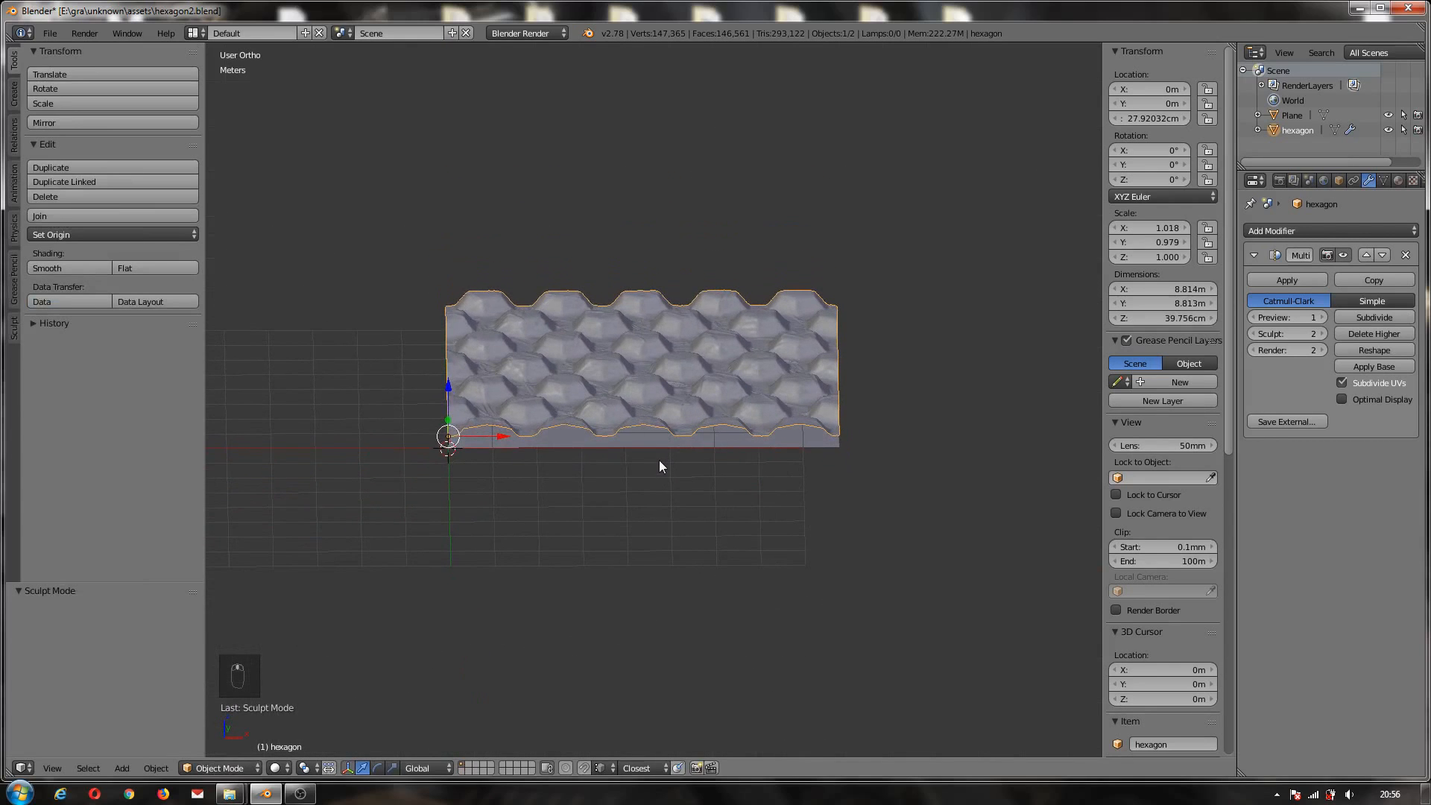
{"action": "key", "text": "KP_5"}
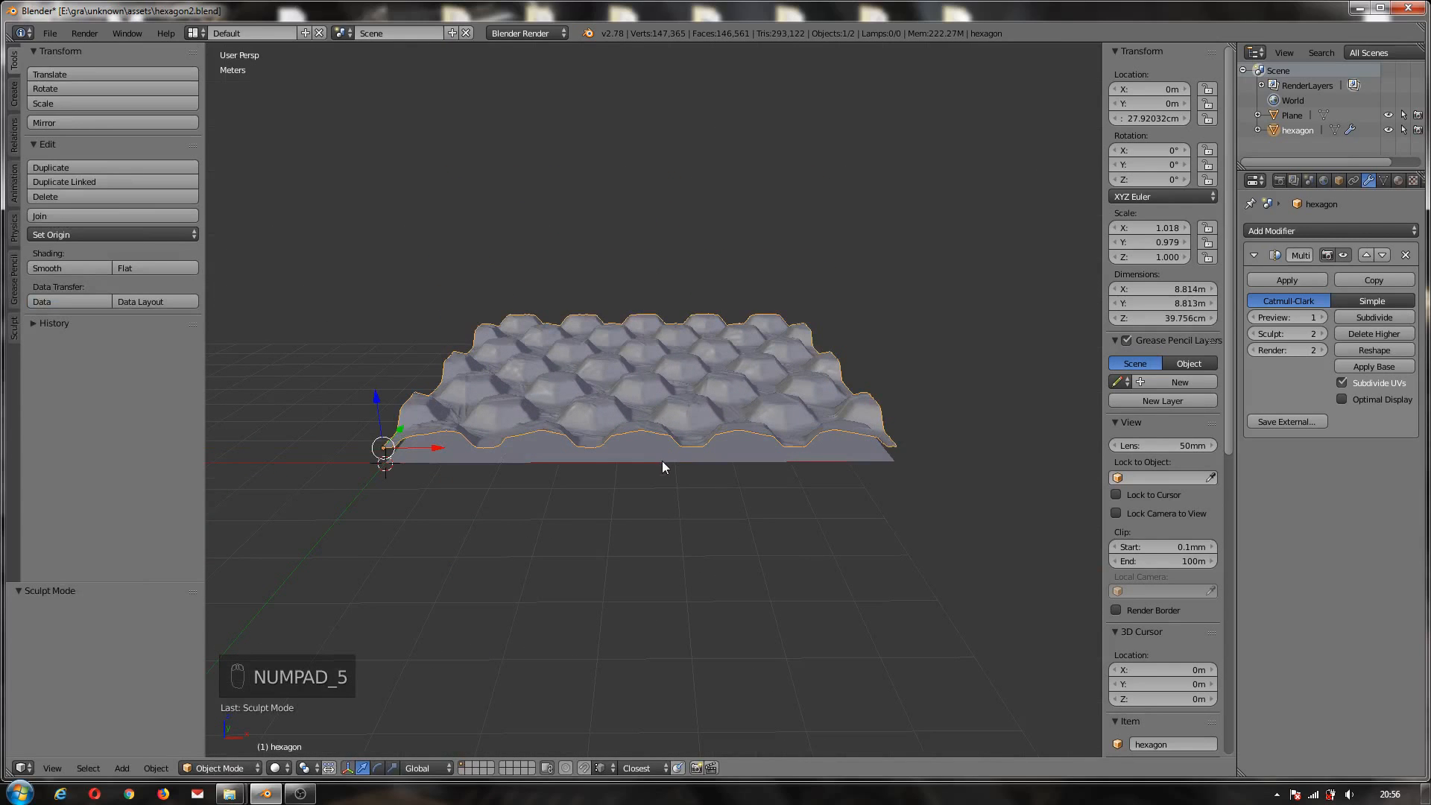
{"action": "right_click", "coordinate": [651, 459]}
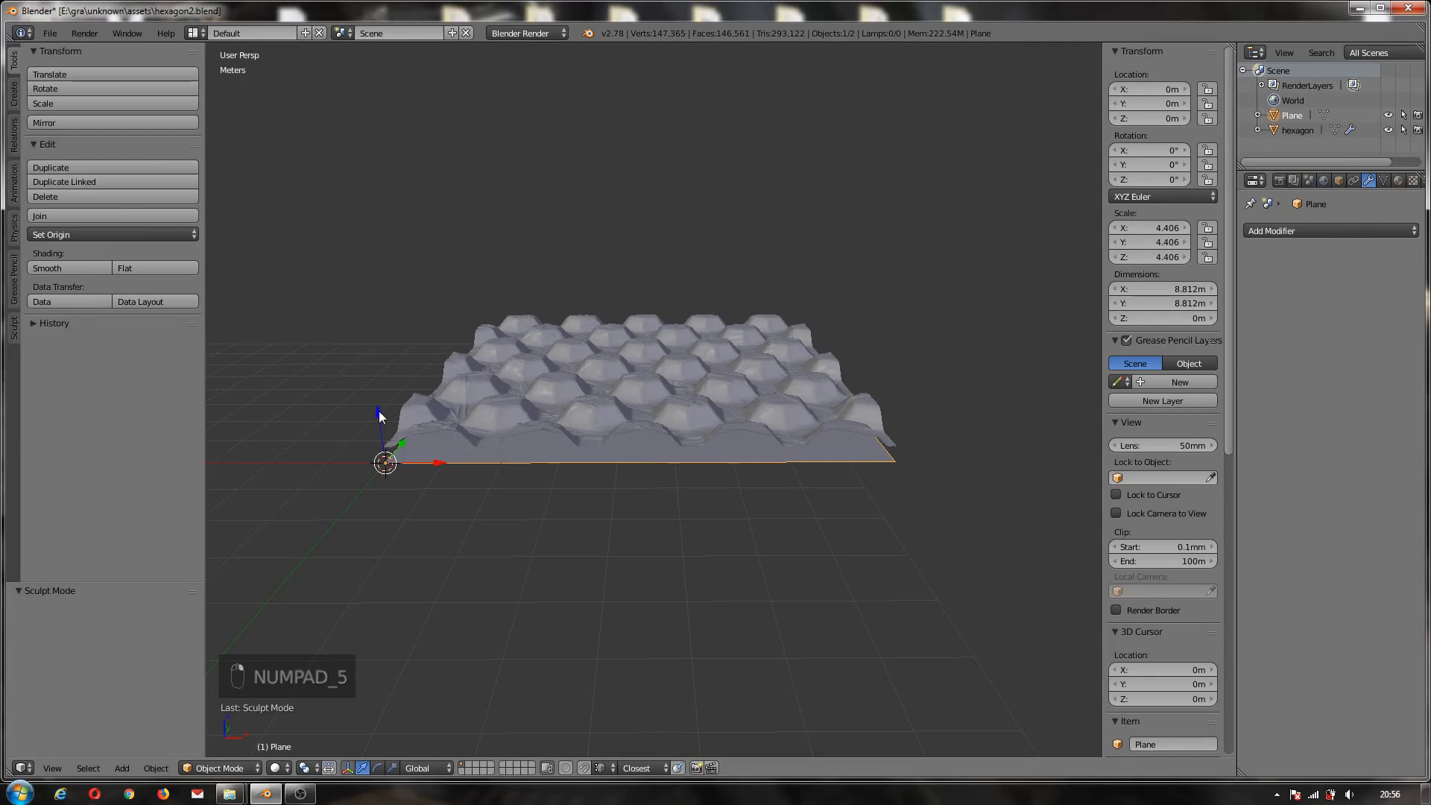
{"action": "left_click_drag", "start_coordinate": [379, 415], "coordinate": [382, 359]}
- Split the 3D view into two side-by-side areas and change the new one to the UV/Image Editor
{"action": "left_click_drag", "start_coordinate": [203, 316], "coordinate": [109, 316]}
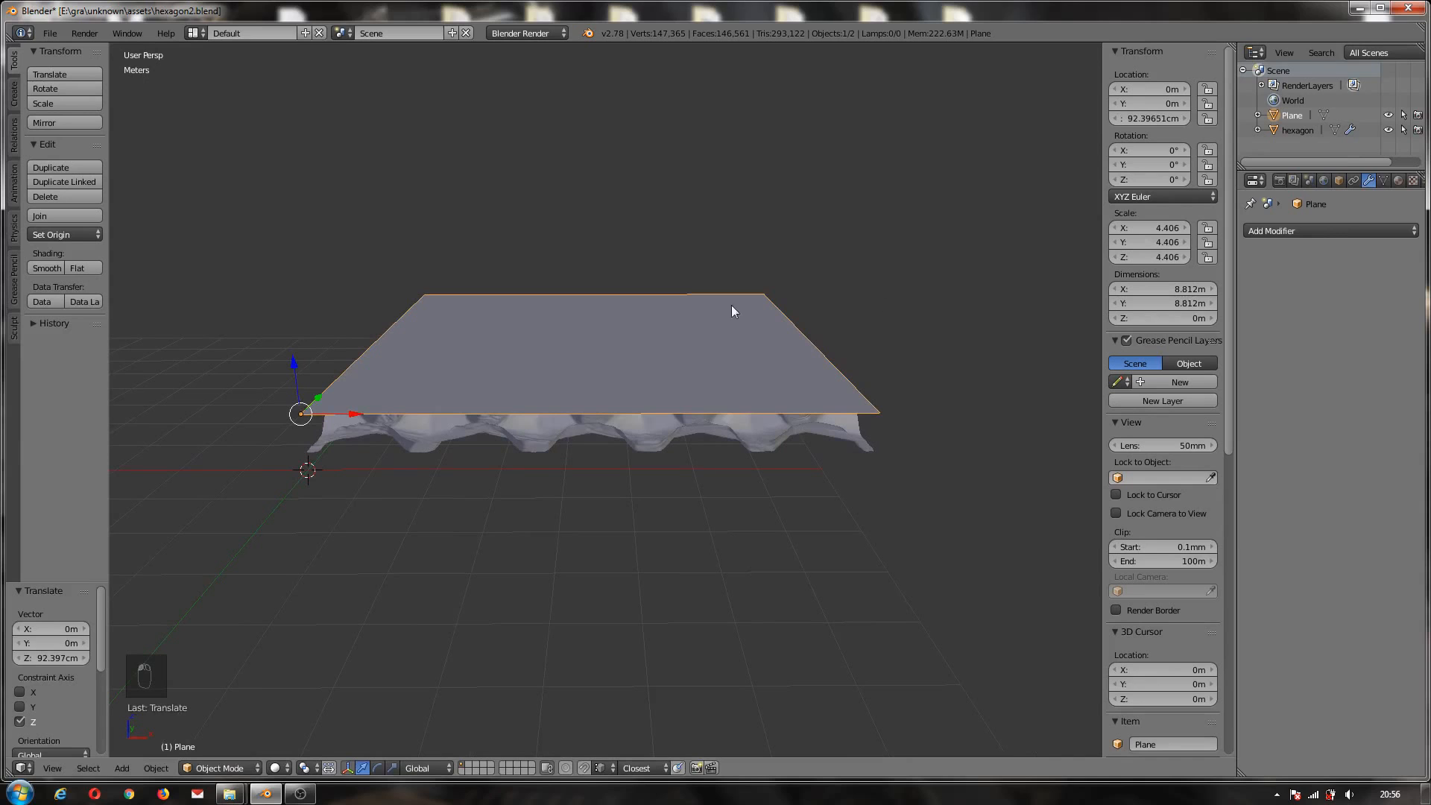
{"action": "left_click_drag", "start_coordinate": [1102, 70], "coordinate": [682, 111]}
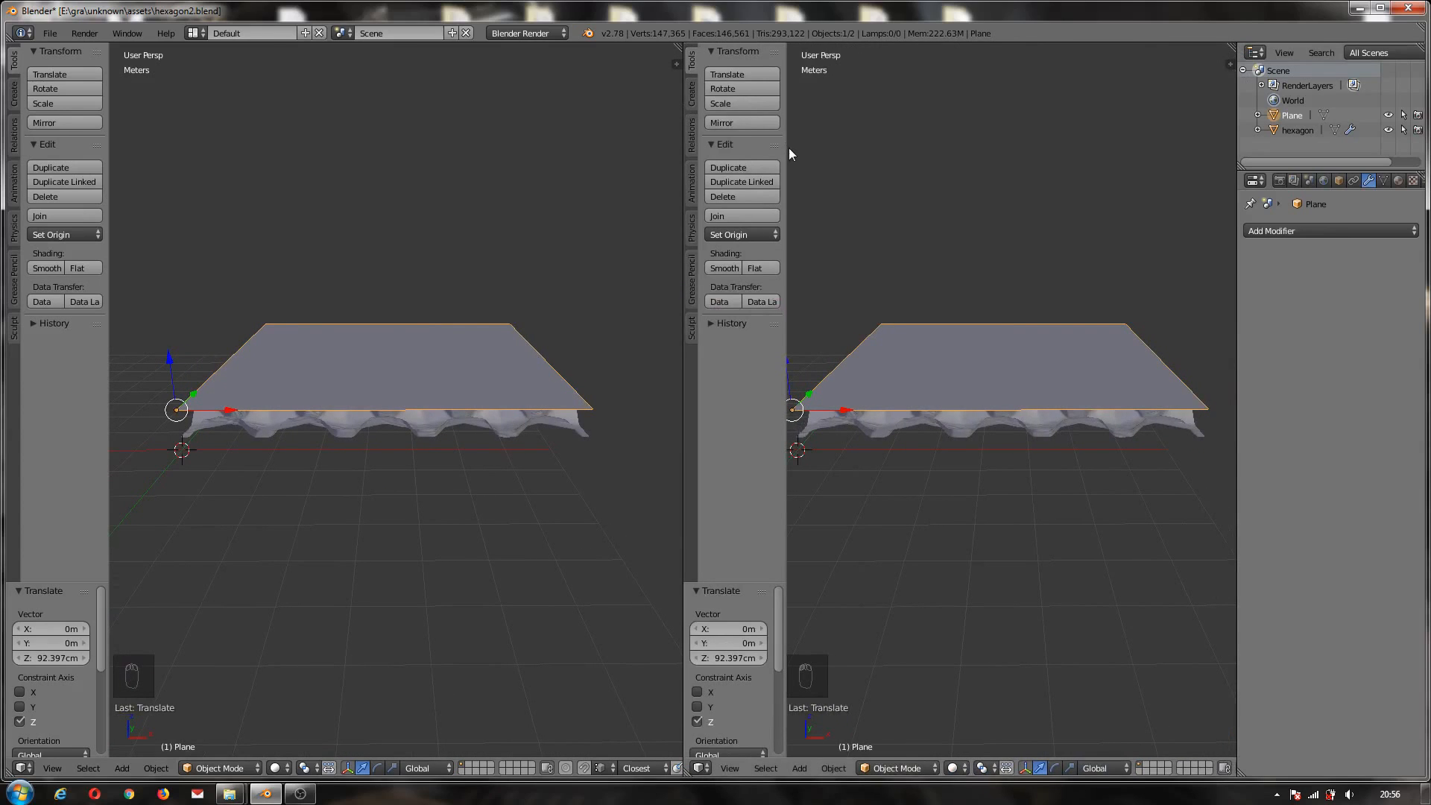
{"action": "left_click_drag", "start_coordinate": [785, 153], "coordinate": [680, 150]}
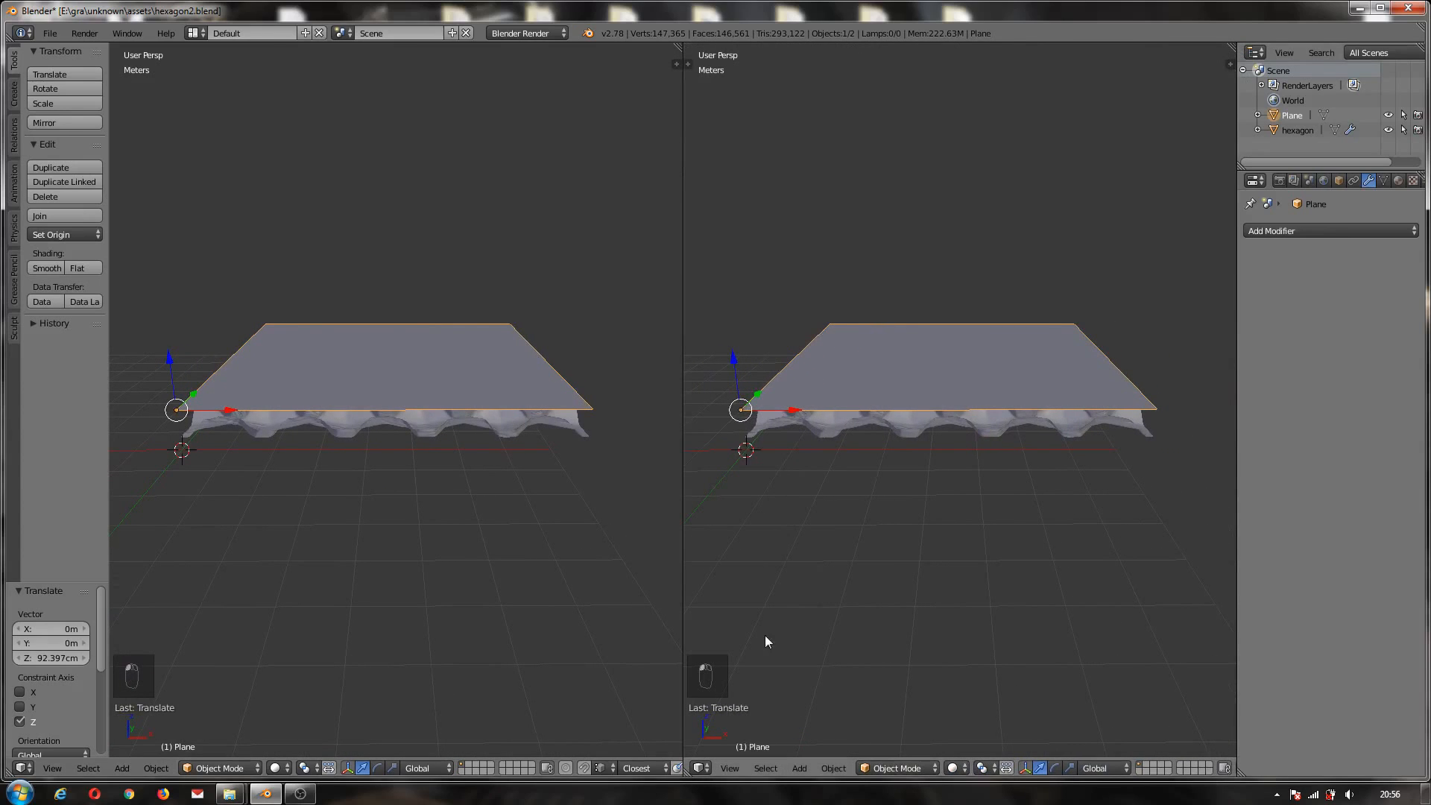
{"action": "left_click", "coordinate": [701, 768]}
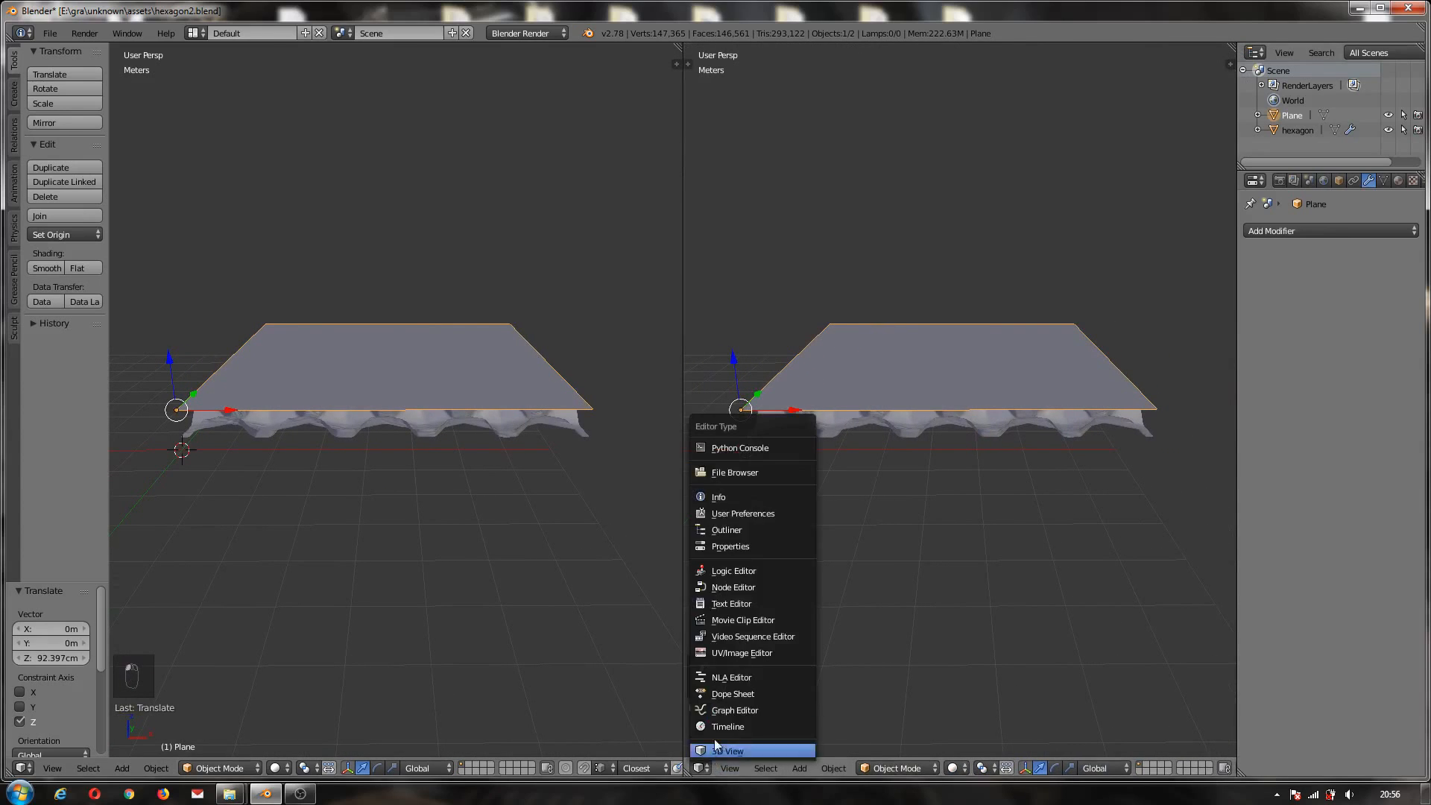
{"action": "left_click", "coordinate": [728, 653]}
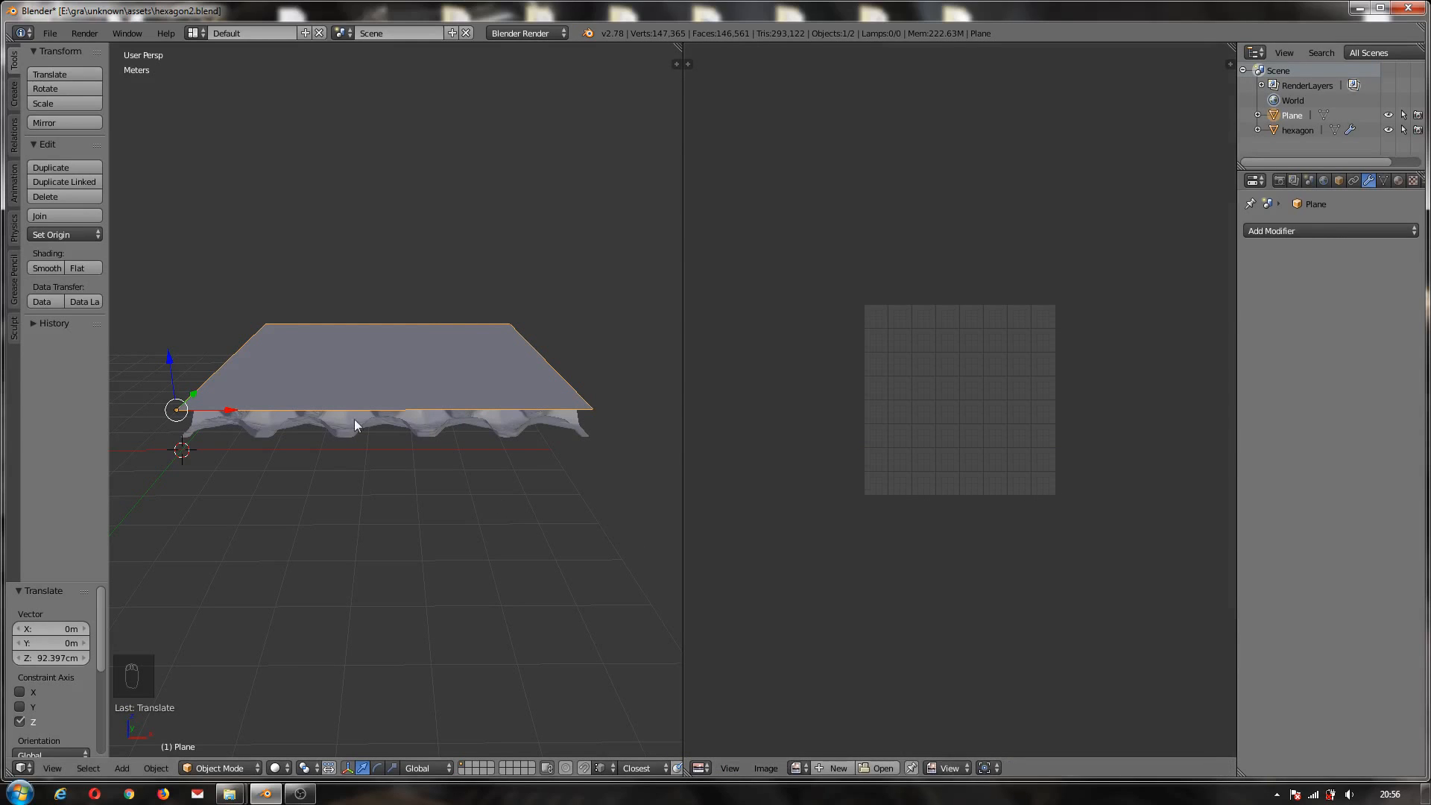
- Enter Edit Mode on the plane, select all of its geometry and unwrap it with the standard Unwrap method
{"action": "key", "text": "Tab"}
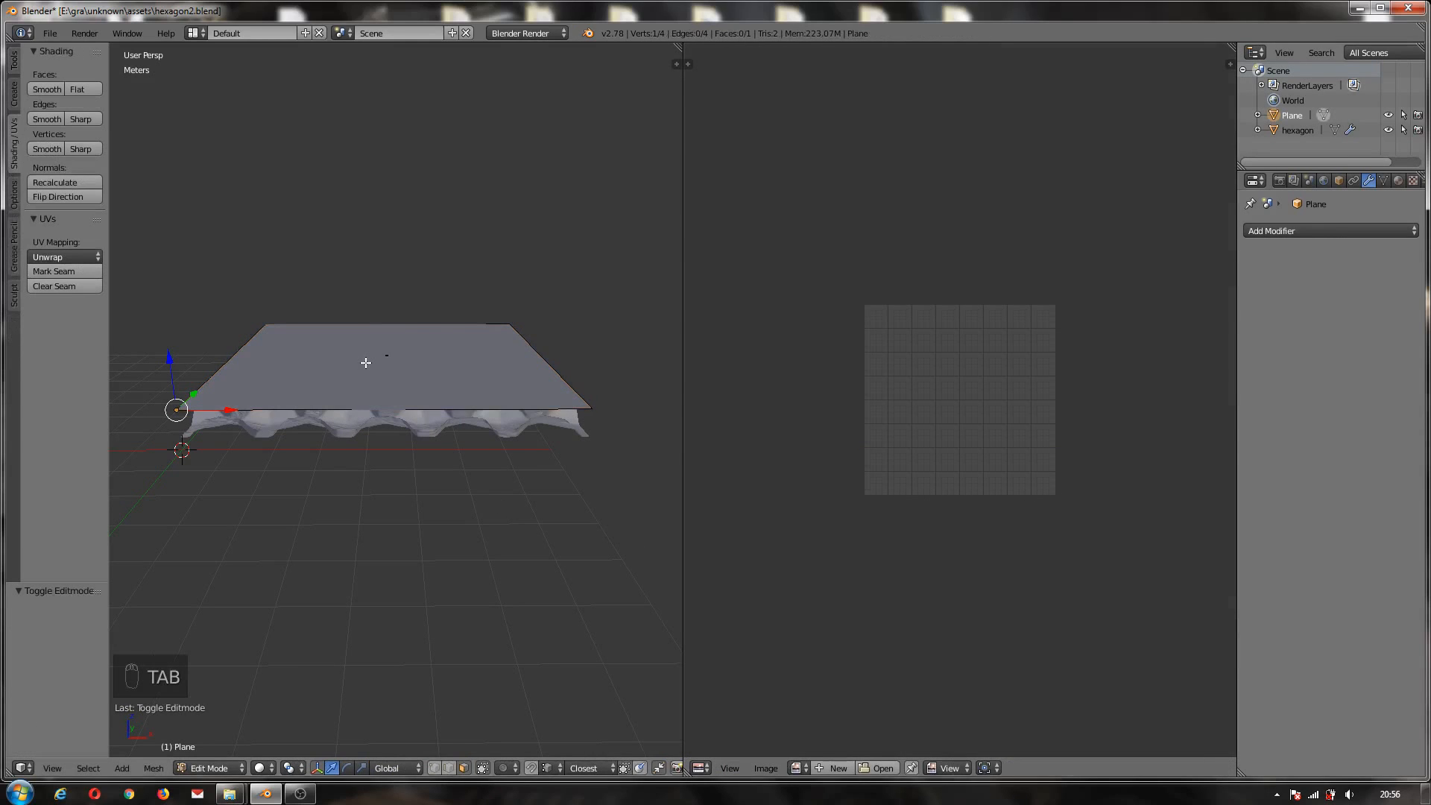
{"action": "key", "text": "a"}
{"action": "key", "text": "a"}
{"action": "key", "text": "a"}
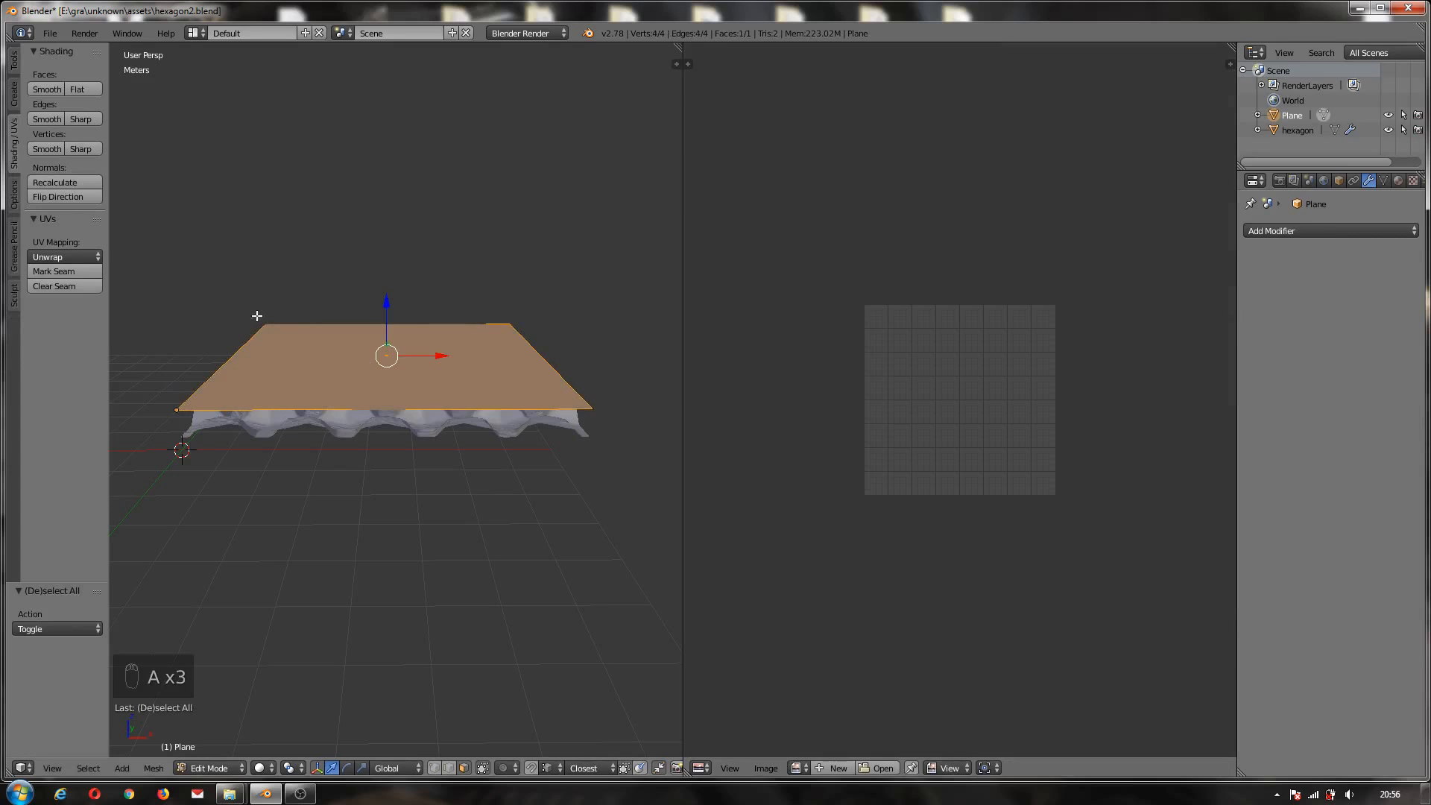
{"action": "left_click", "coordinate": [58, 257]}
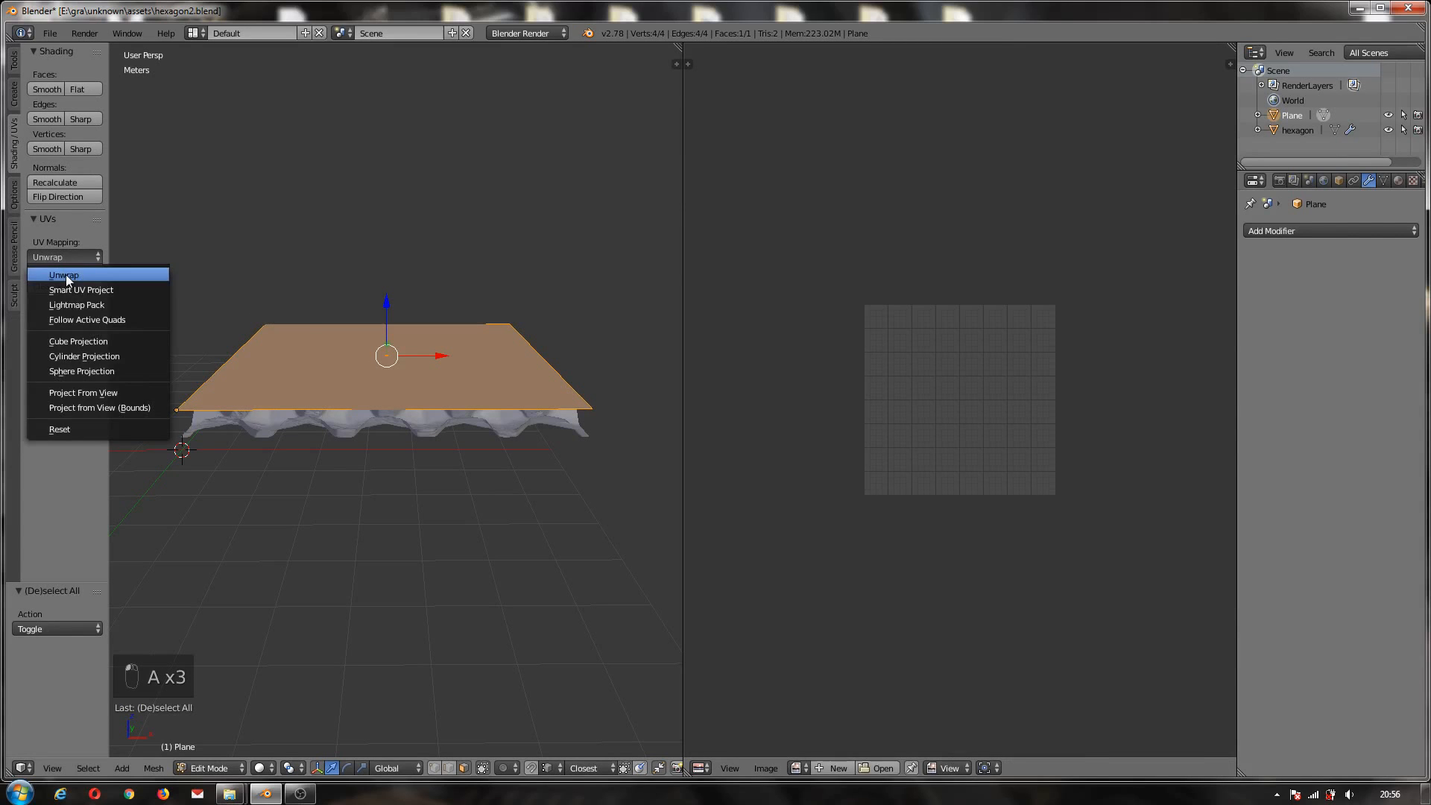
{"action": "left_click", "coordinate": [67, 275]}
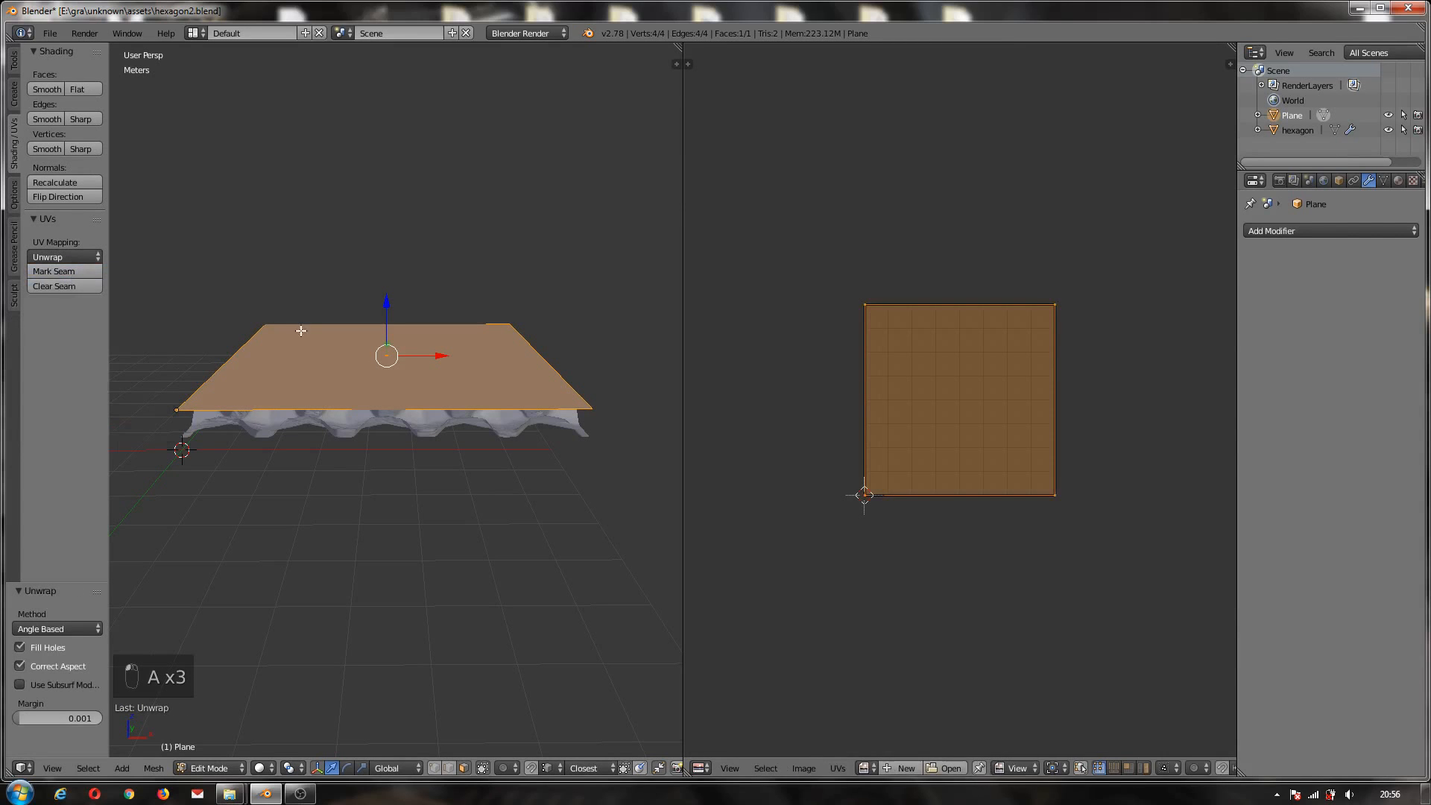
- Create a blank 1024 × 1024 px image named hexagonal for the plane's UV layout
{"action": "left_click", "coordinate": [905, 768]}
{"action": "left_click", "coordinate": [944, 642]}
{"action": "type", "text": "hexagon"}
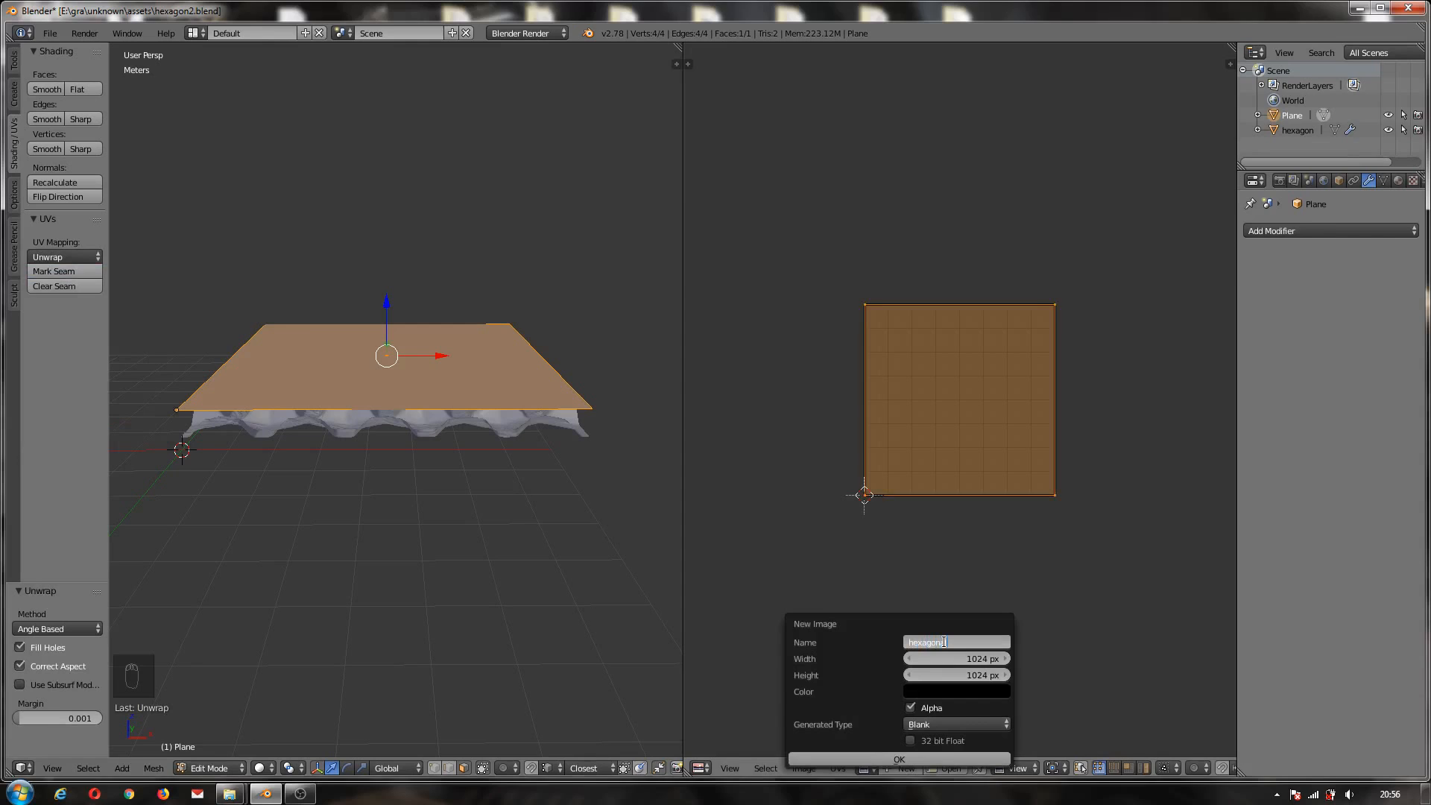
{"action": "type", "text": "al"}
{"action": "key", "text": "Return"}
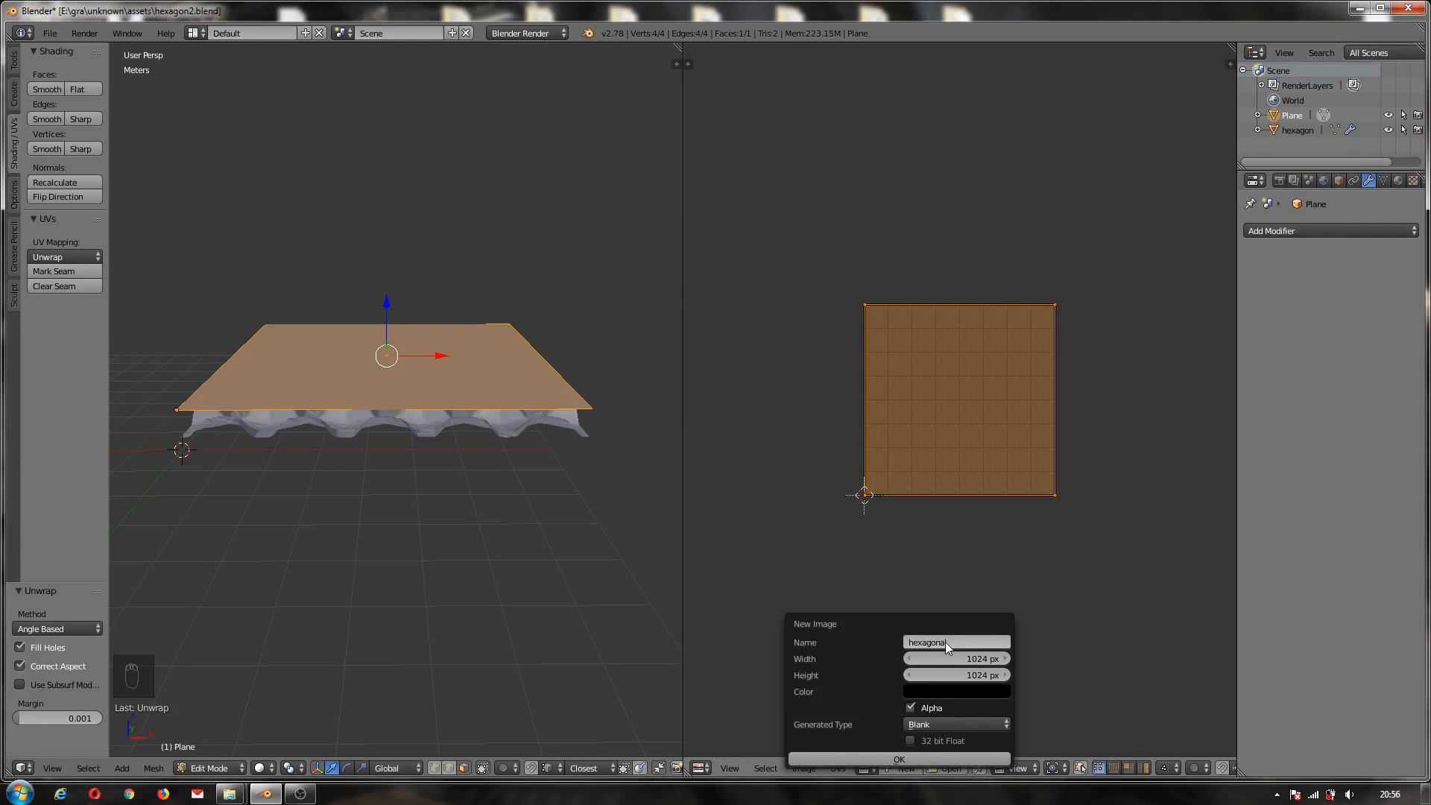
{"action": "left_click", "coordinate": [897, 759]}
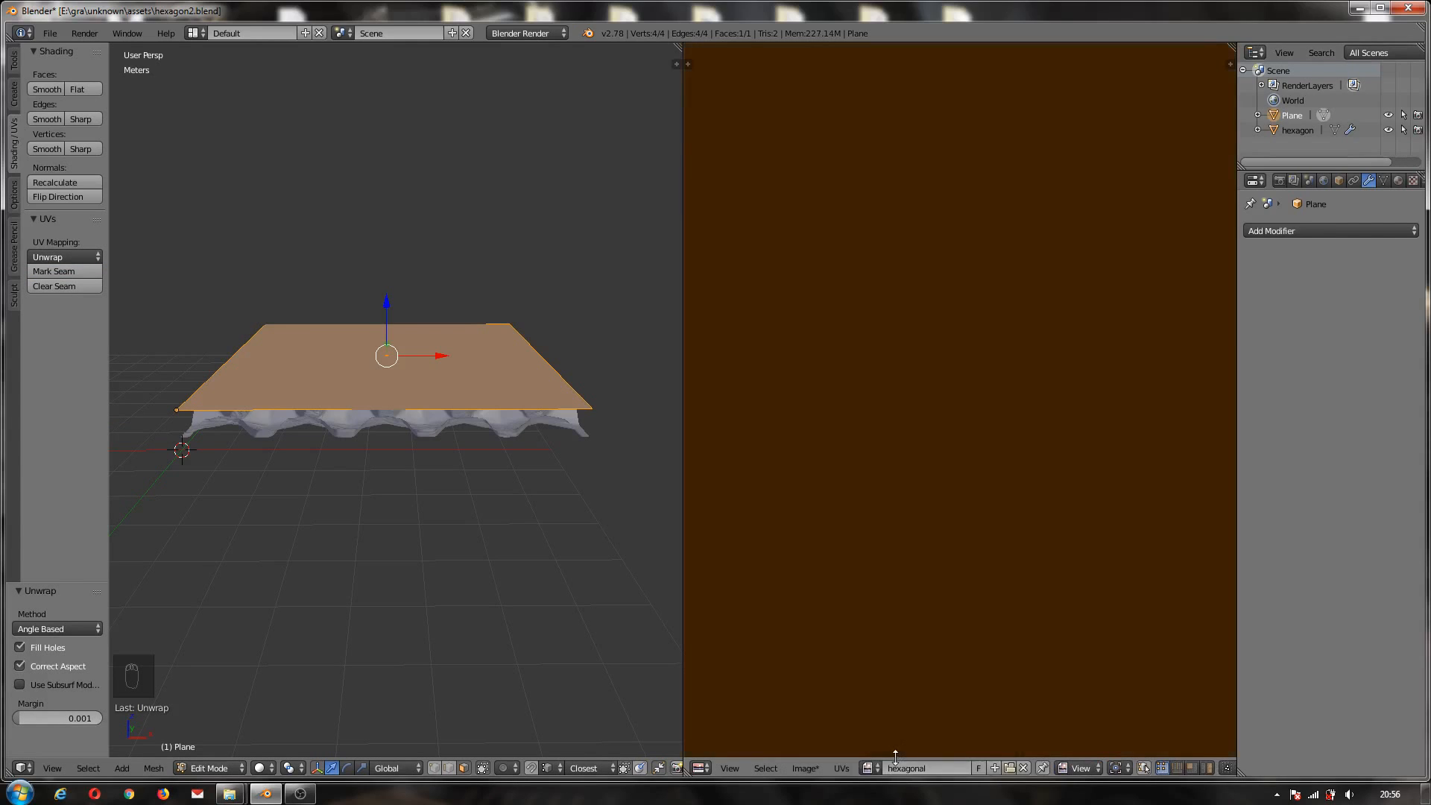
{"action": "key", "text": "KP_Decimal"}
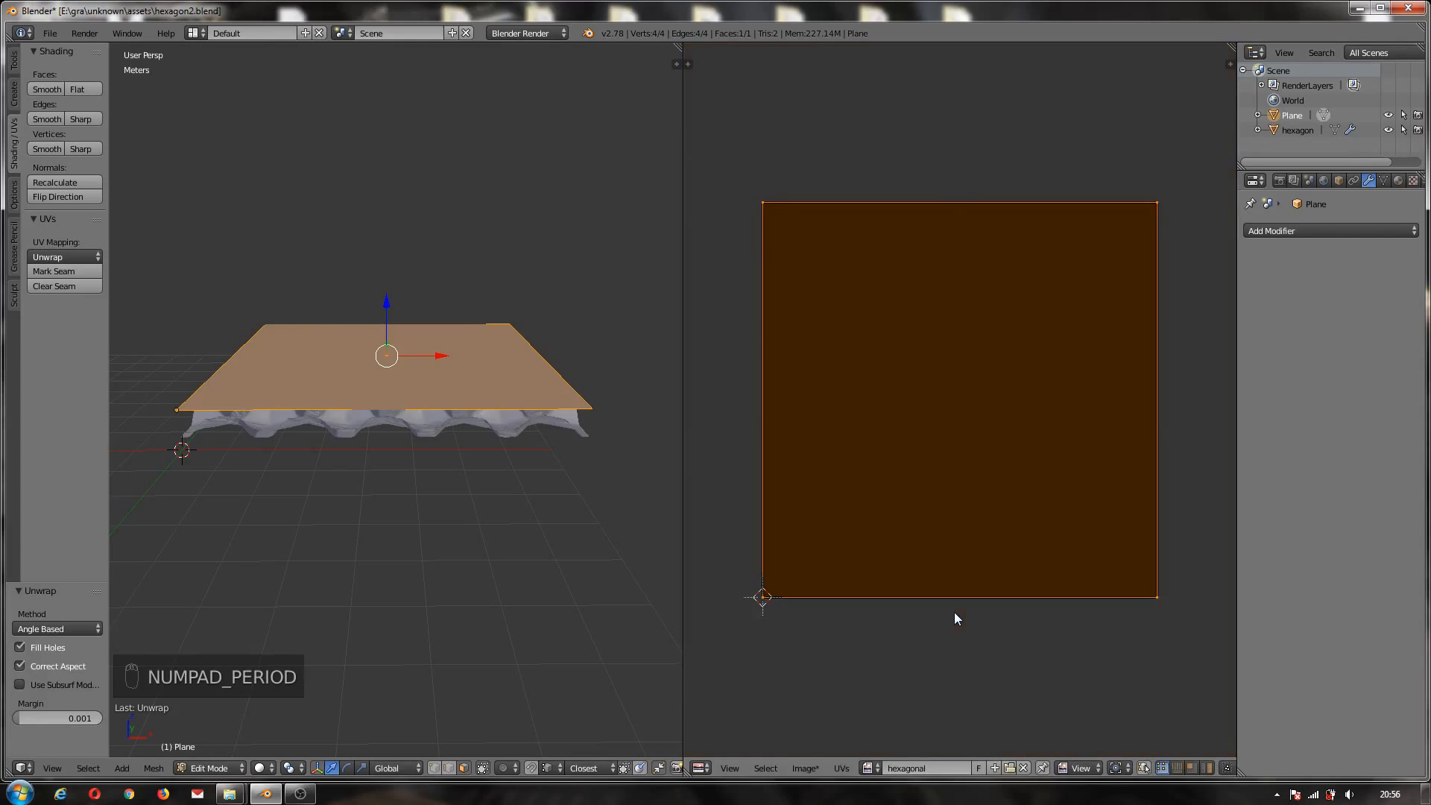
- Save the new image as hexagonal.png in the assets folder, overwriting the existing file
{"action": "left_click", "coordinate": [805, 768]}
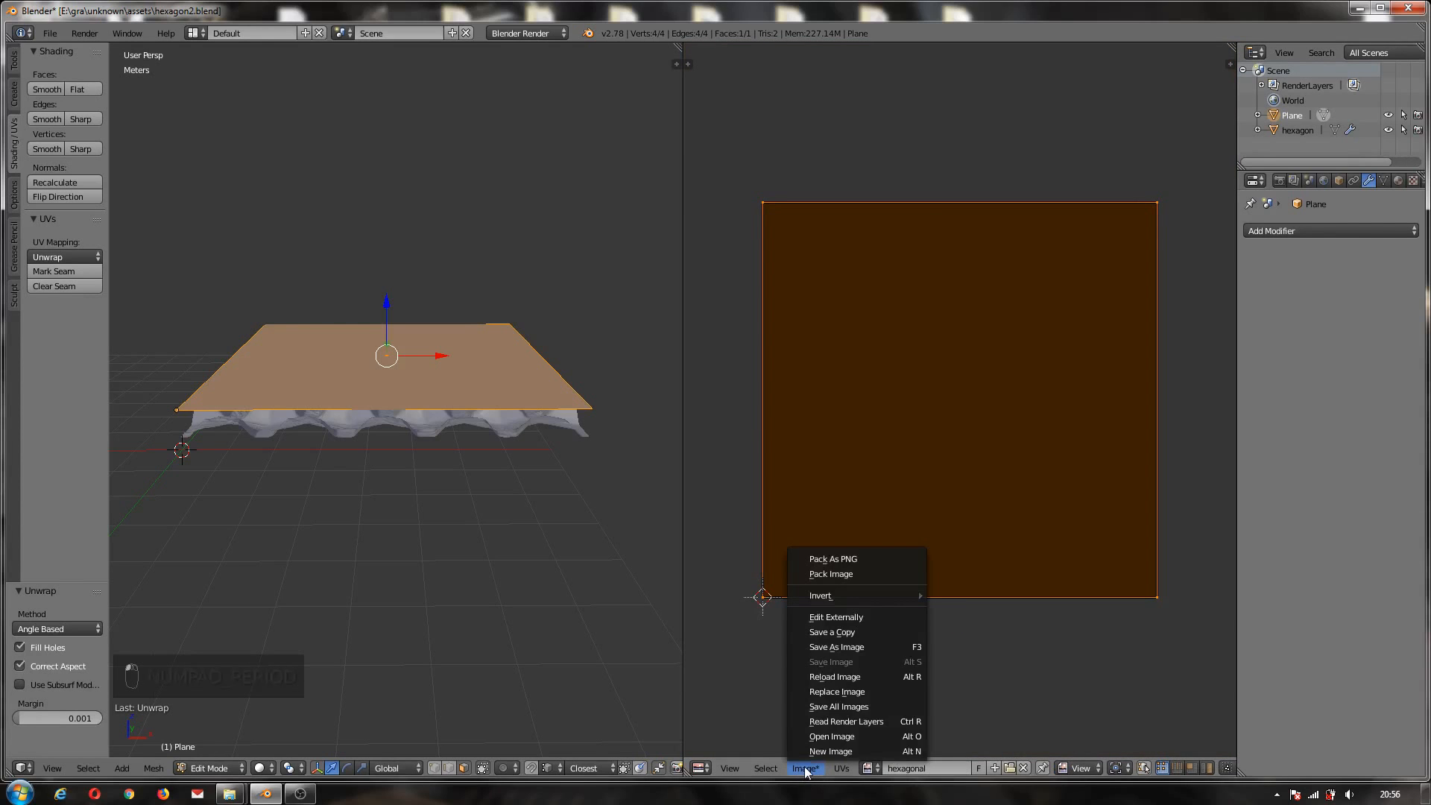
{"action": "left_click", "coordinate": [853, 648]}
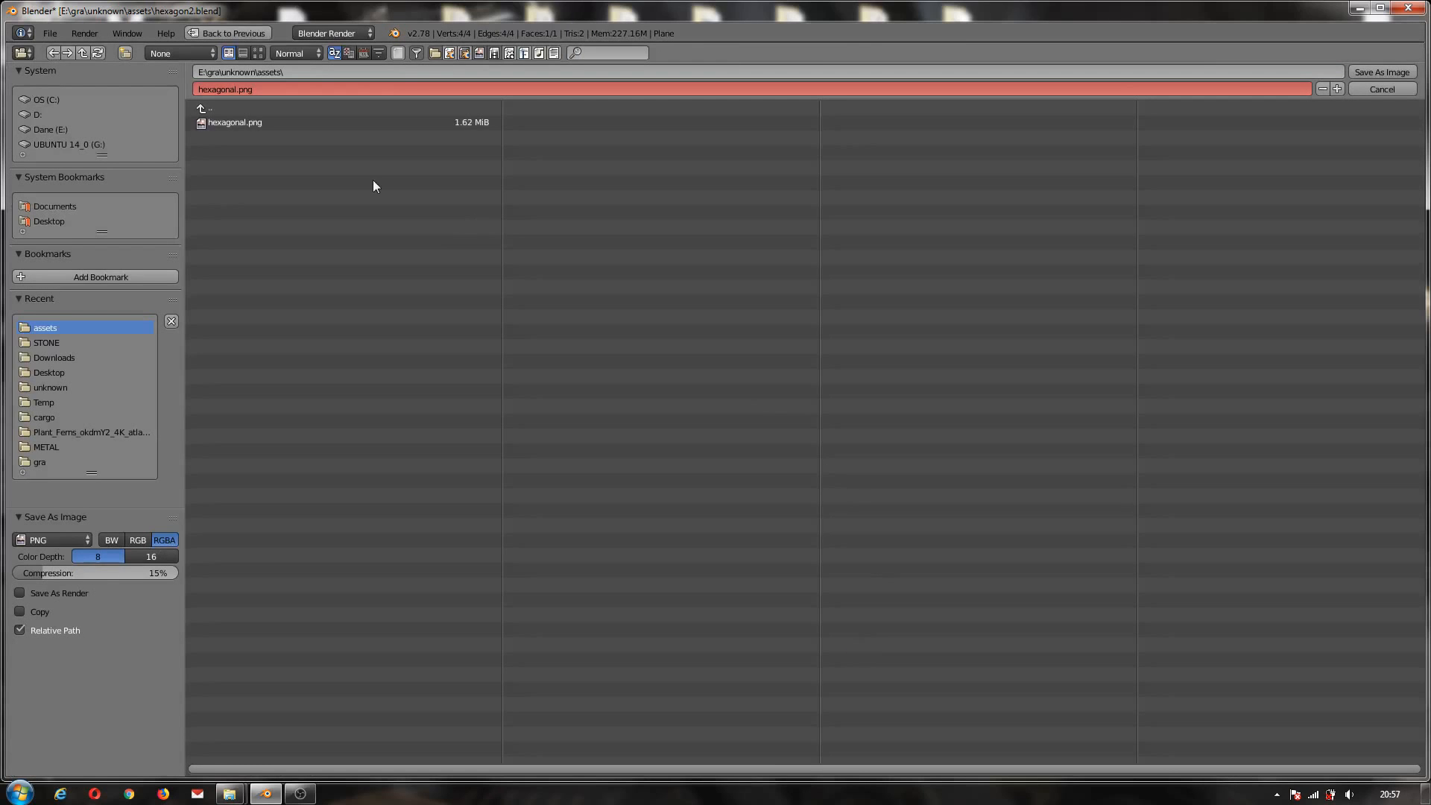
{"action": "left_click", "coordinate": [237, 122]}
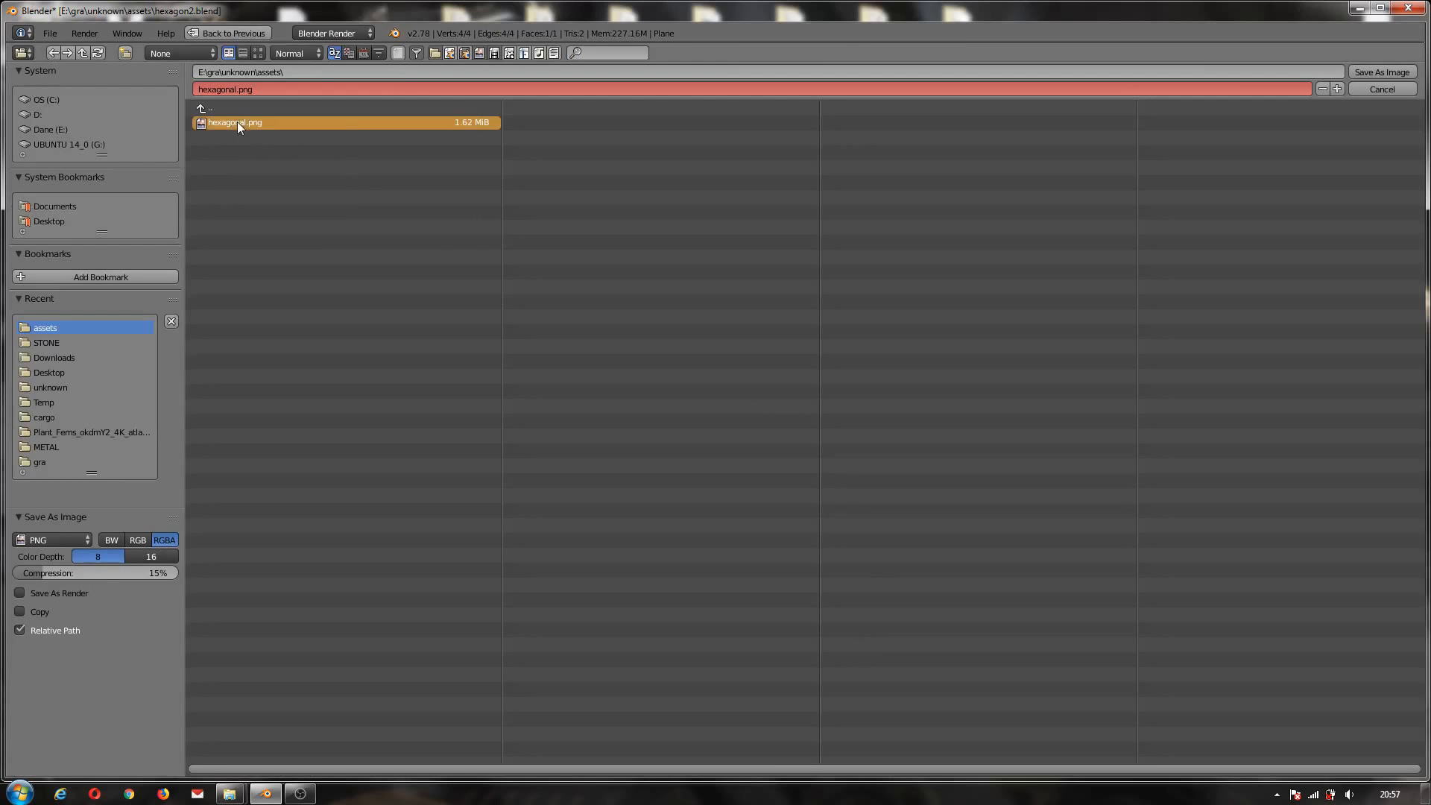
{"action": "left_click", "coordinate": [1384, 71]}
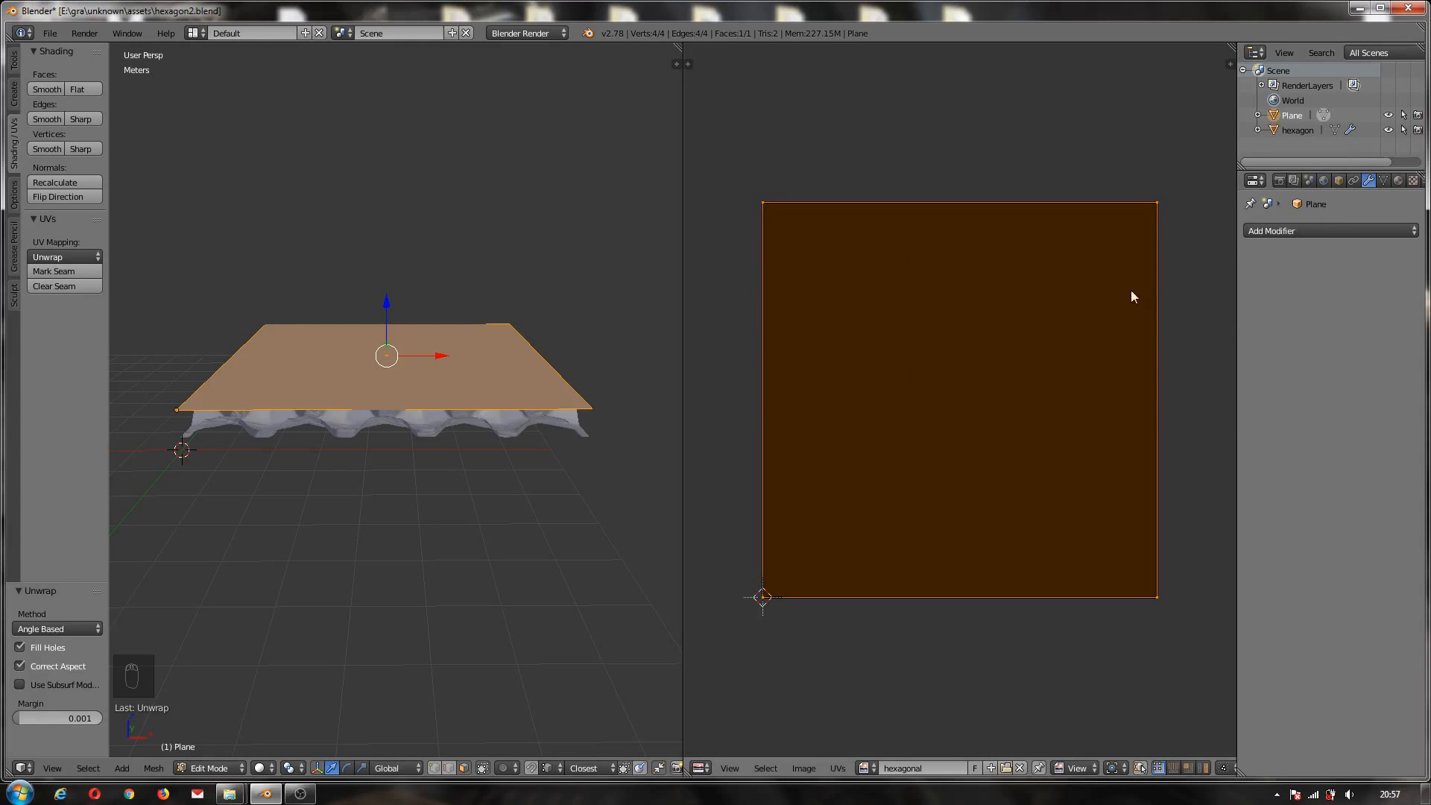
- Return to Object Mode and configure the render bake with Normals mode and Selected to Active enabled, widening the settings area
{"action": "left_click", "coordinate": [1280, 181]}
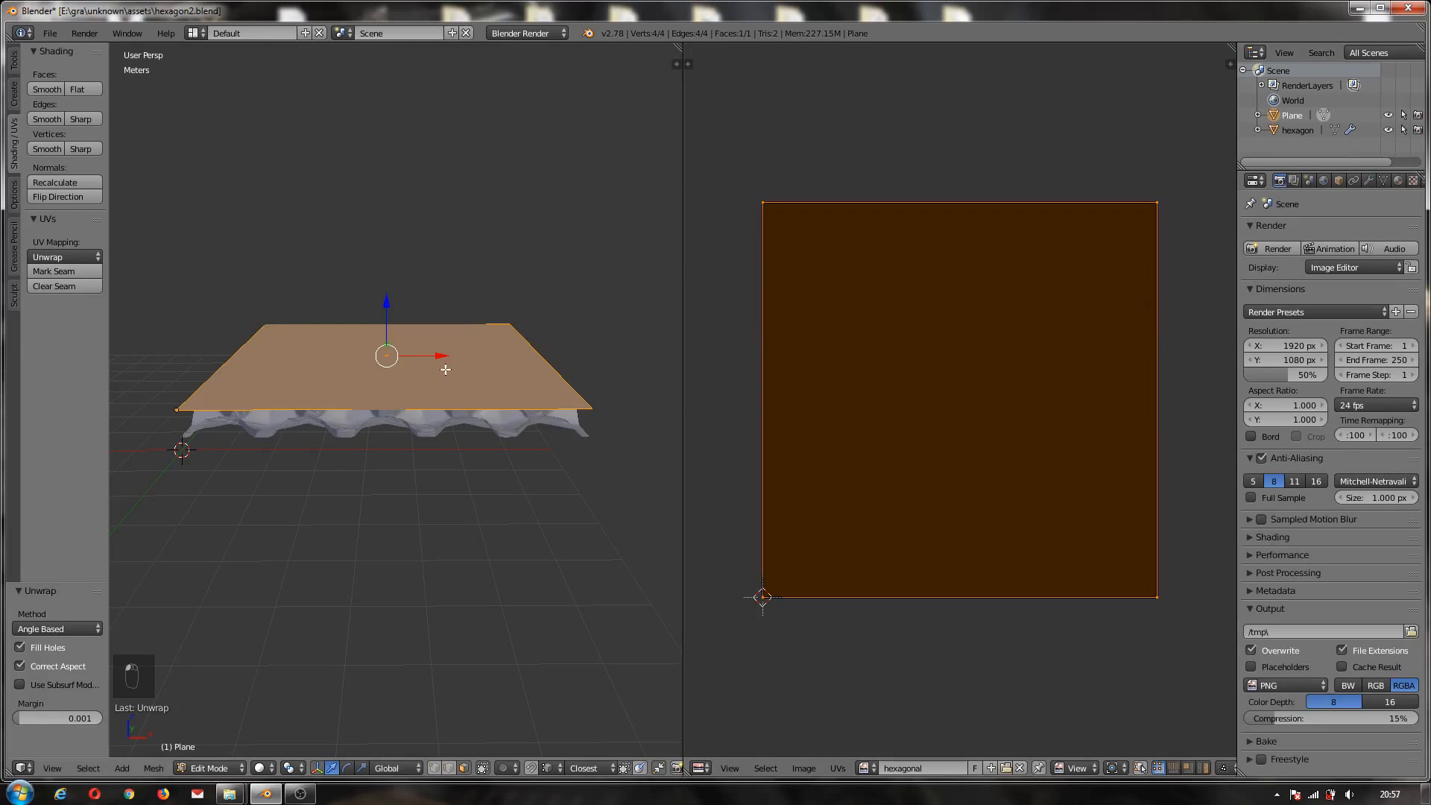
{"action": "key", "text": "Tab"}
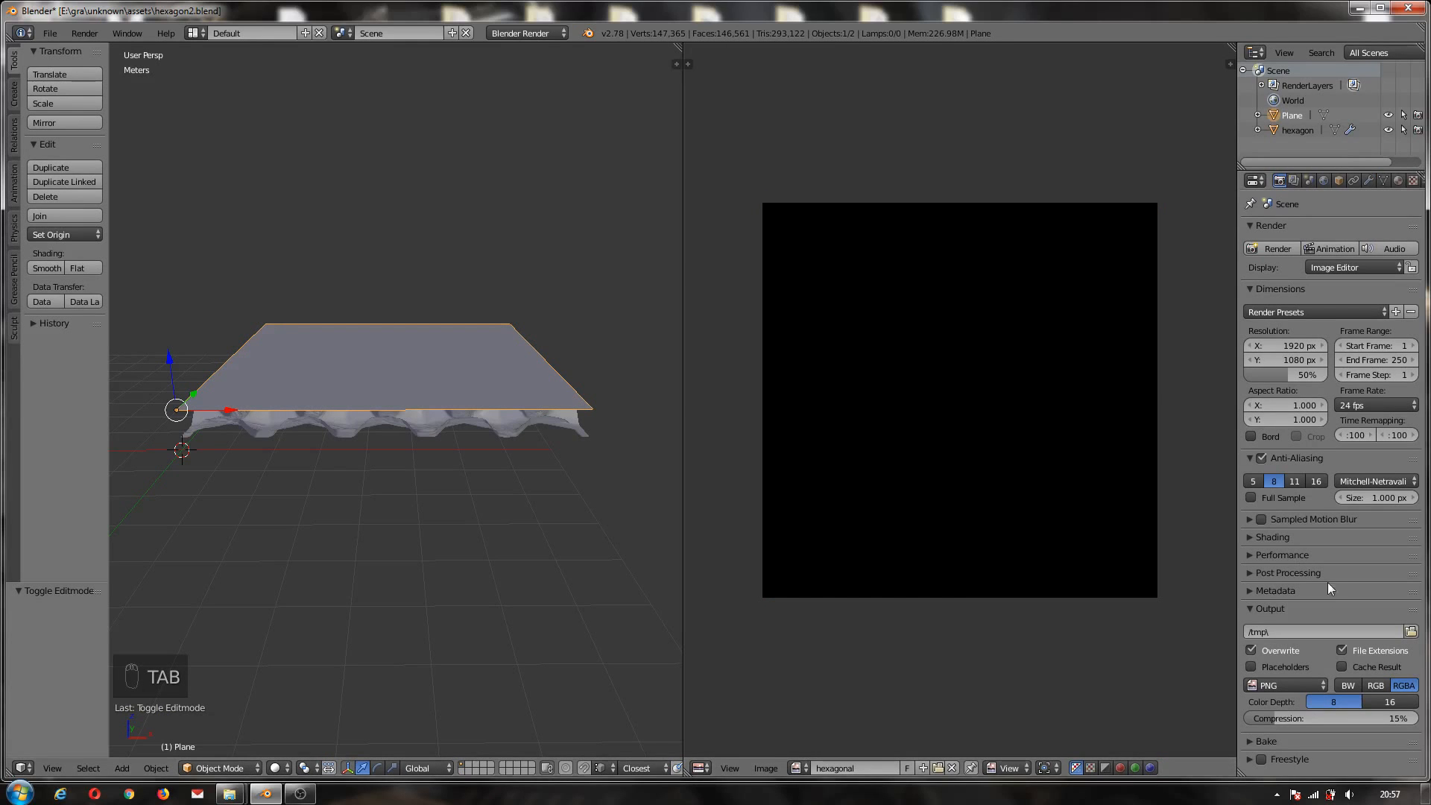
{"action": "left_click", "coordinate": [1250, 740]}
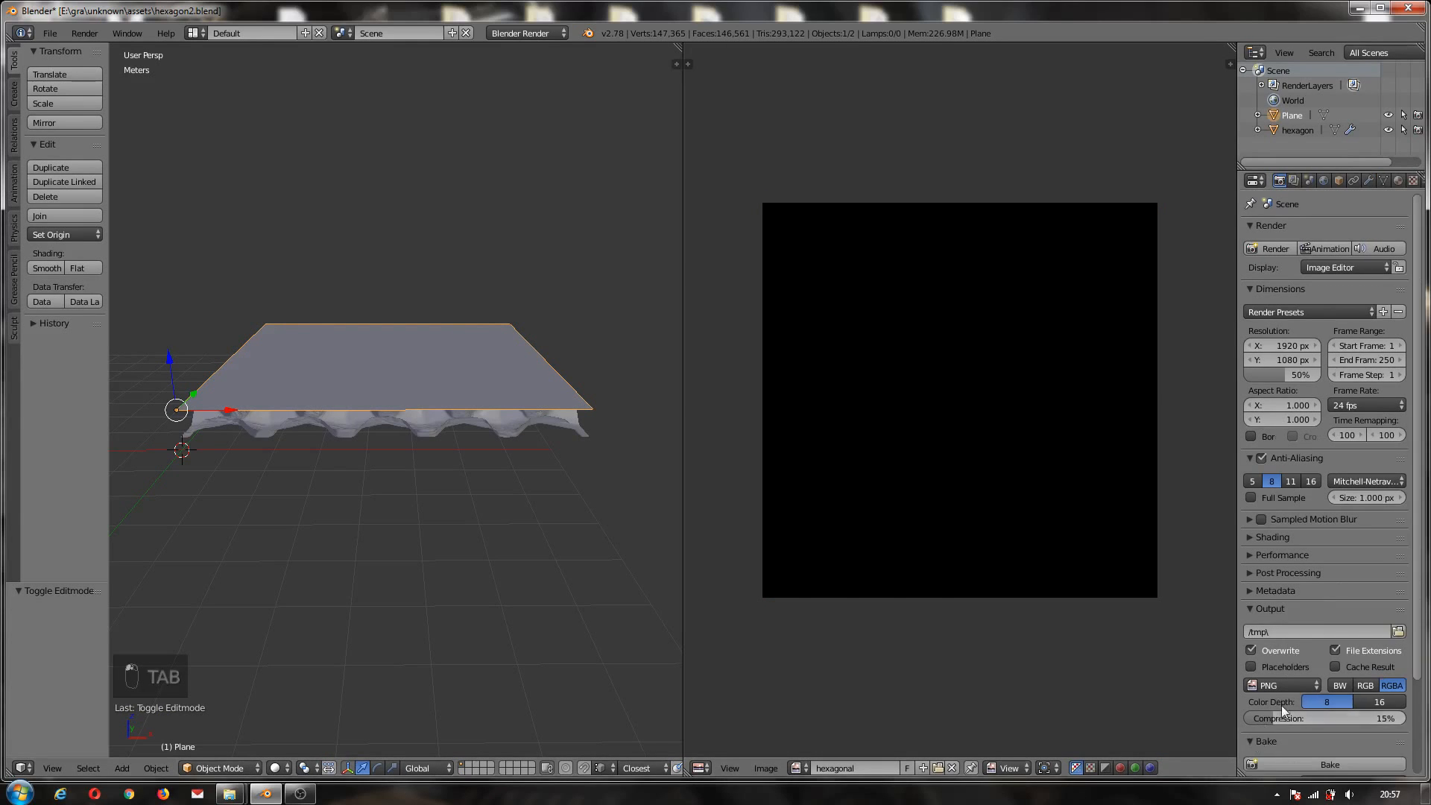
{"action": "scroll", "coordinate": [1283, 701], "scroll_direction": "down", "scroll_amount": 4}
{"action": "left_click", "coordinate": [1320, 669]}
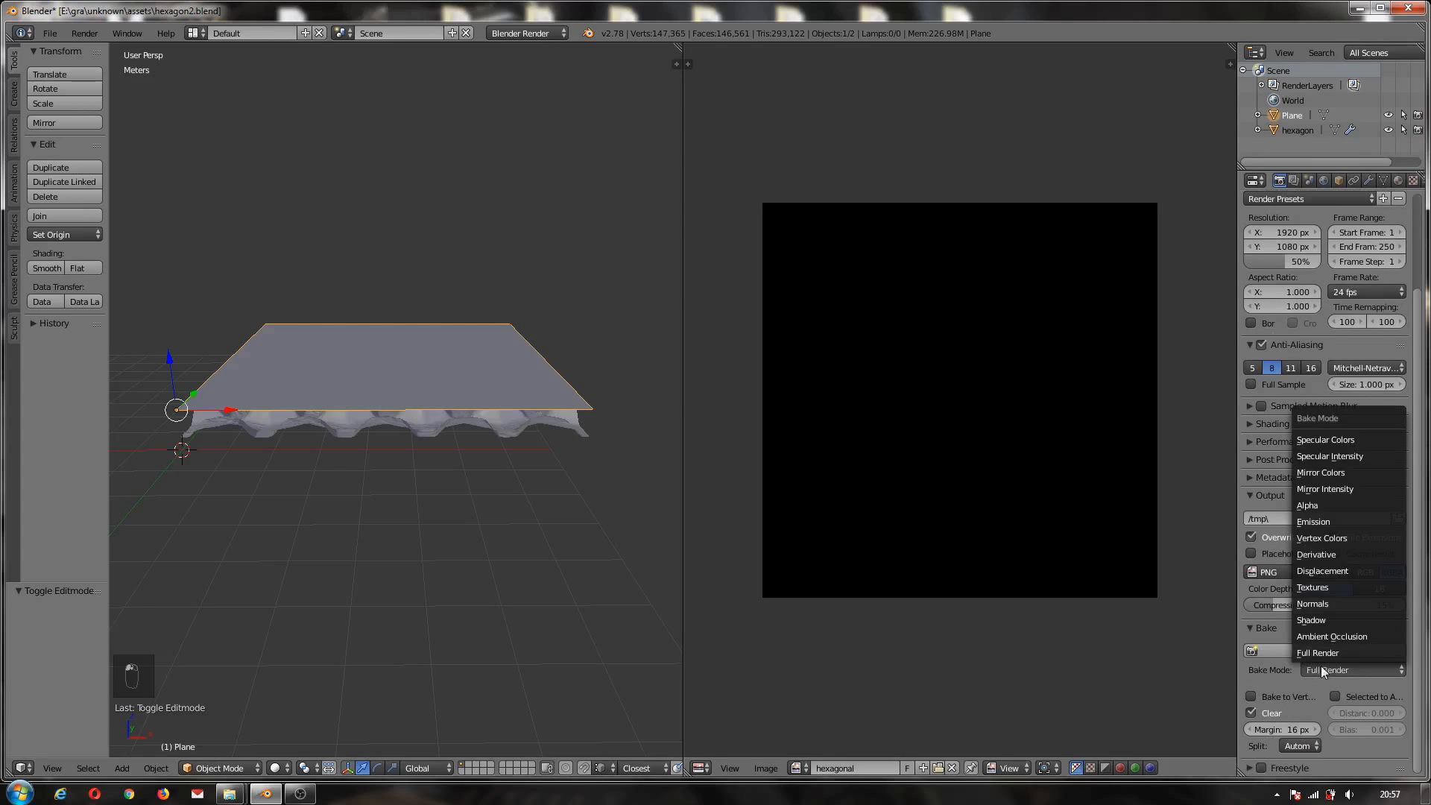
{"action": "left_click", "coordinate": [1321, 602]}
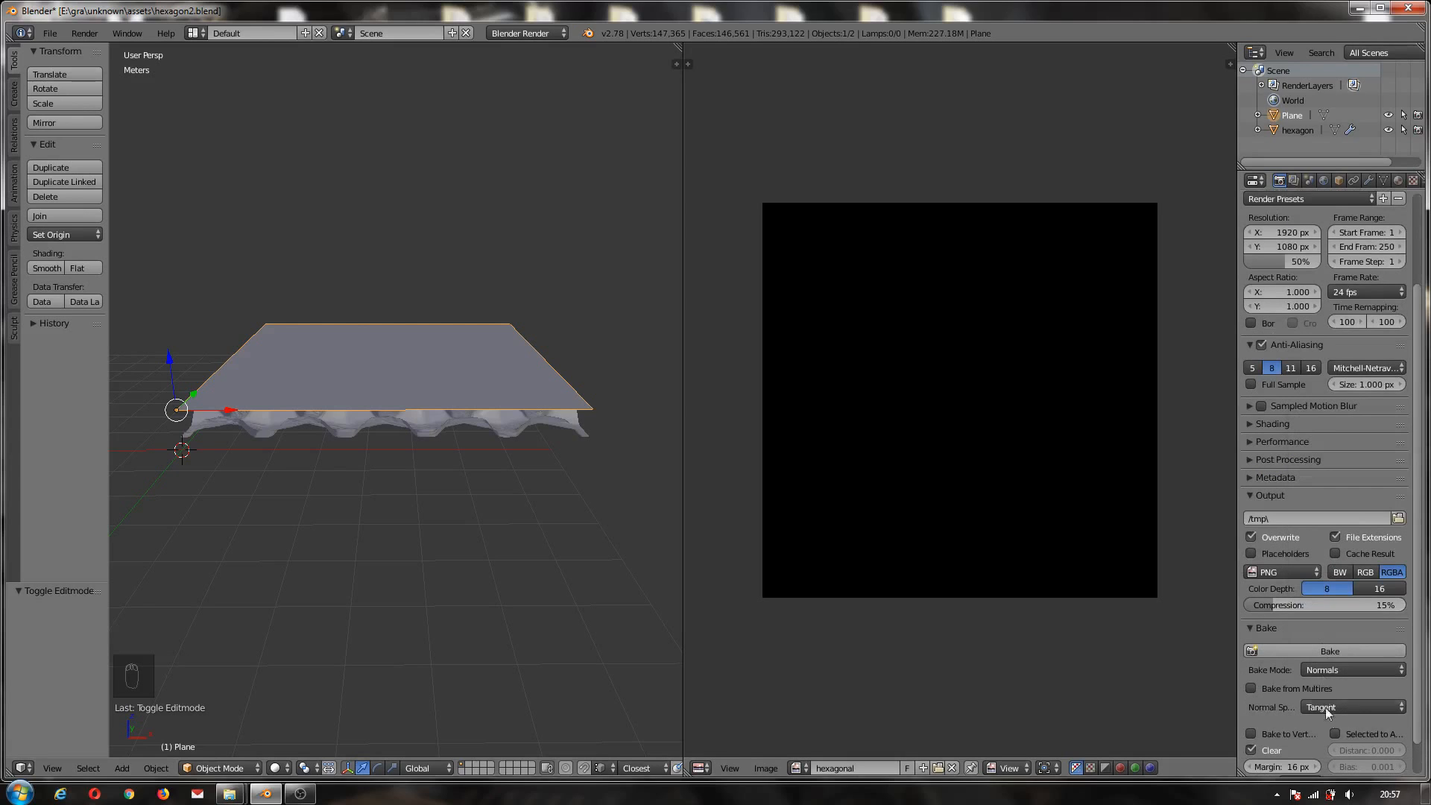
{"action": "left_click", "coordinate": [1334, 732]}
{"action": "scroll", "coordinate": [1333, 700], "scroll_direction": "down", "scroll_amount": 1}
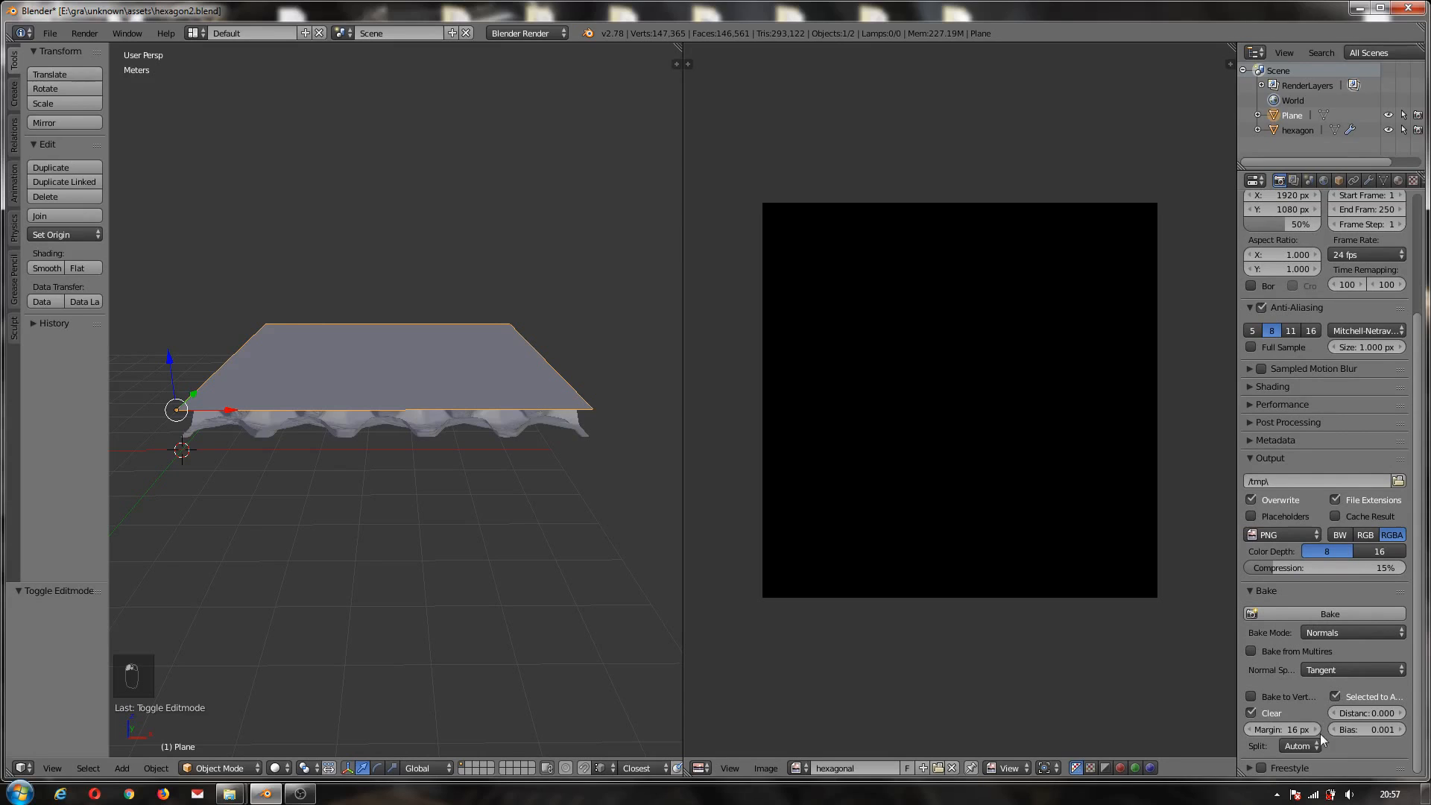
{"action": "left_click_drag", "start_coordinate": [1239, 618], "coordinate": [1158, 620]}
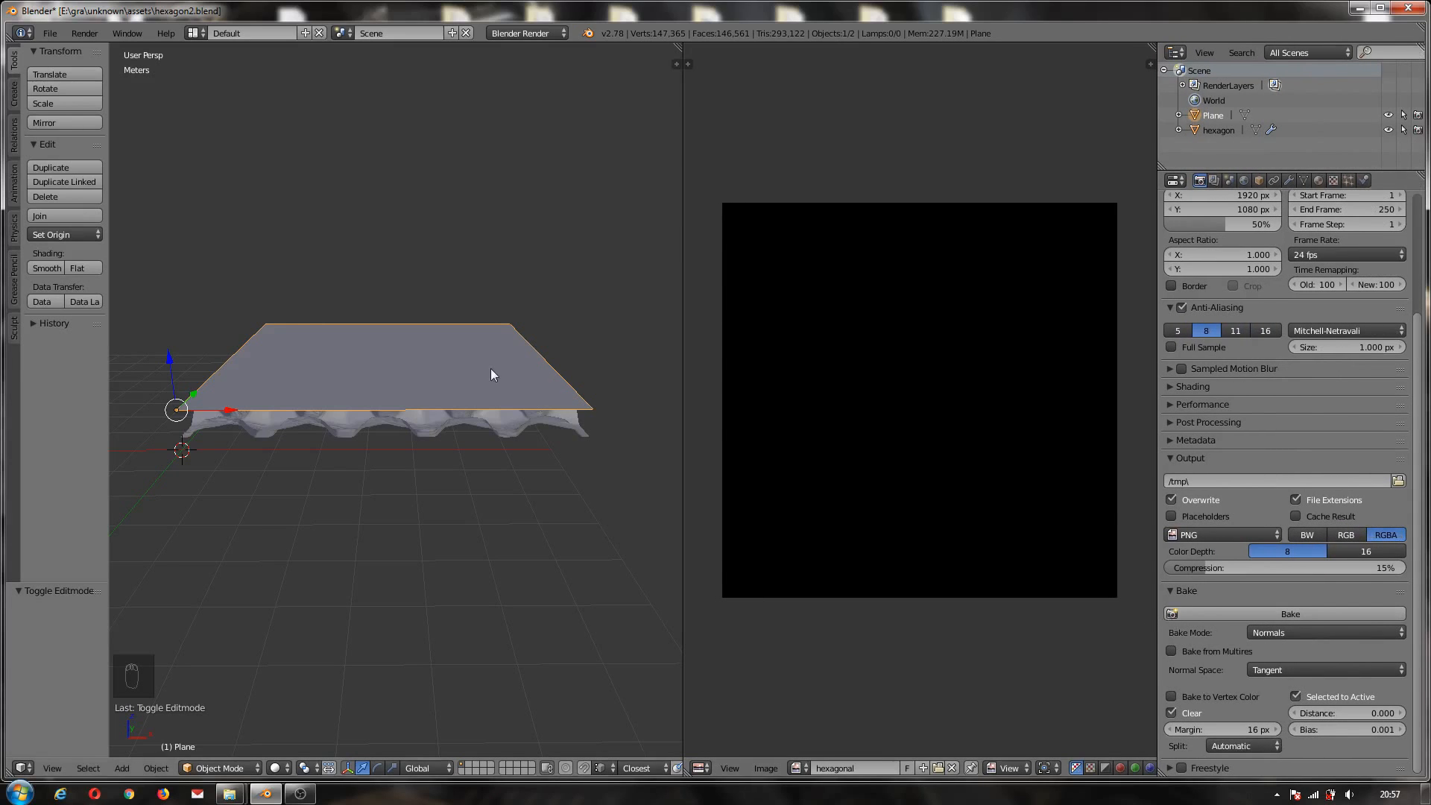
- Select the hexagon mesh, add the plane to the selection as the active object, and start the normal map bake
{"action": "right_click", "coordinate": [339, 425]}
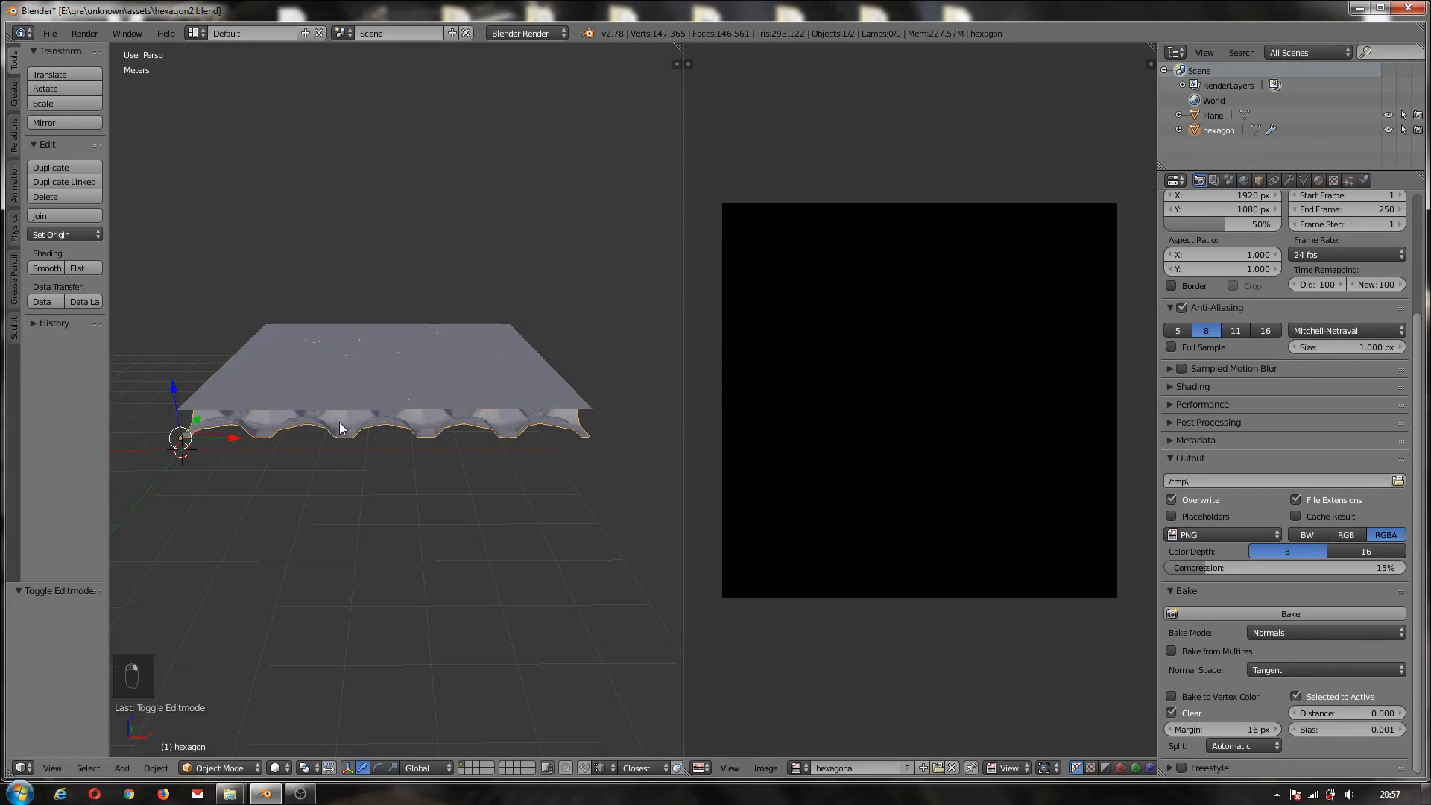
{"action": "right_click", "coordinate": [339, 392], "text": "shift"}
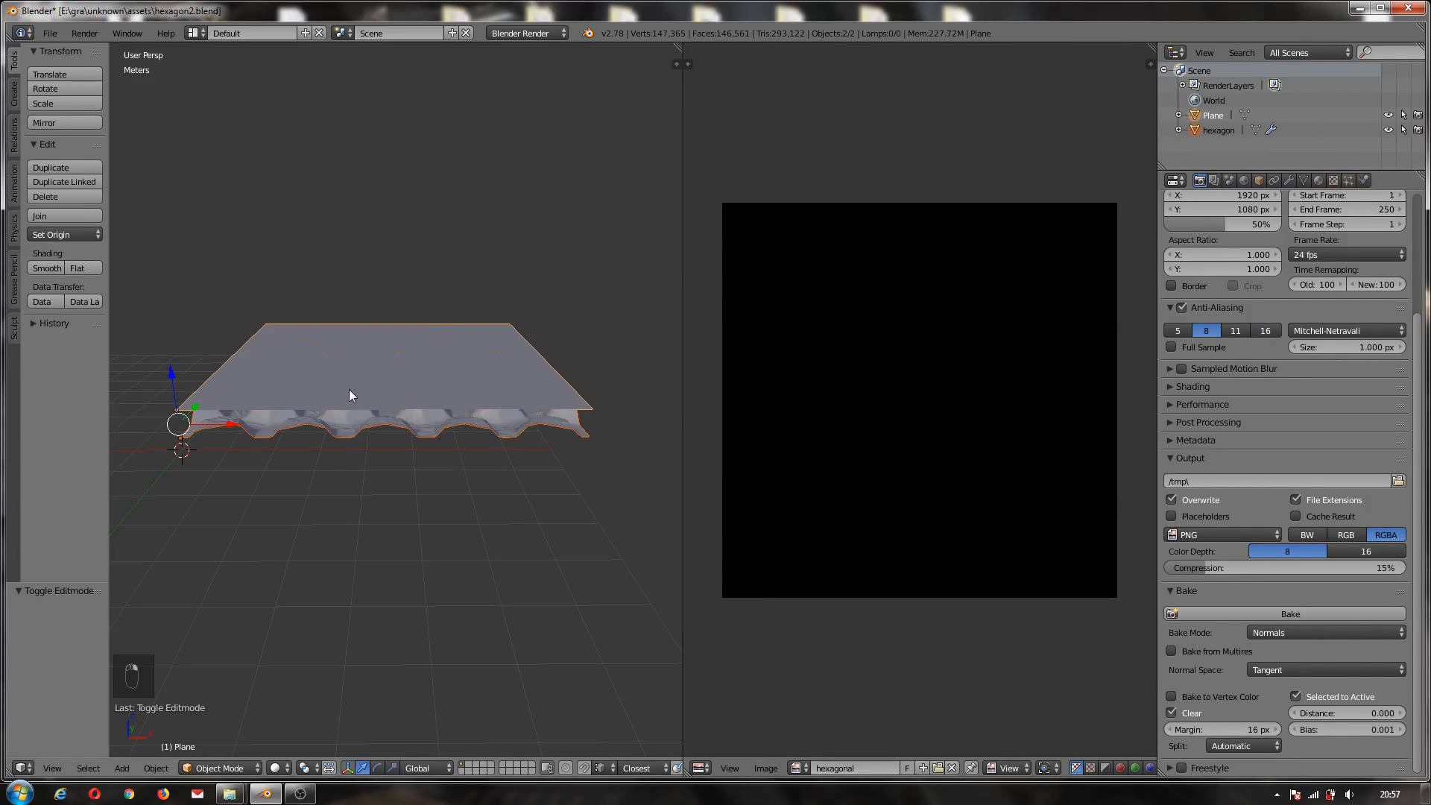
{"action": "left_click", "coordinate": [1293, 614]}
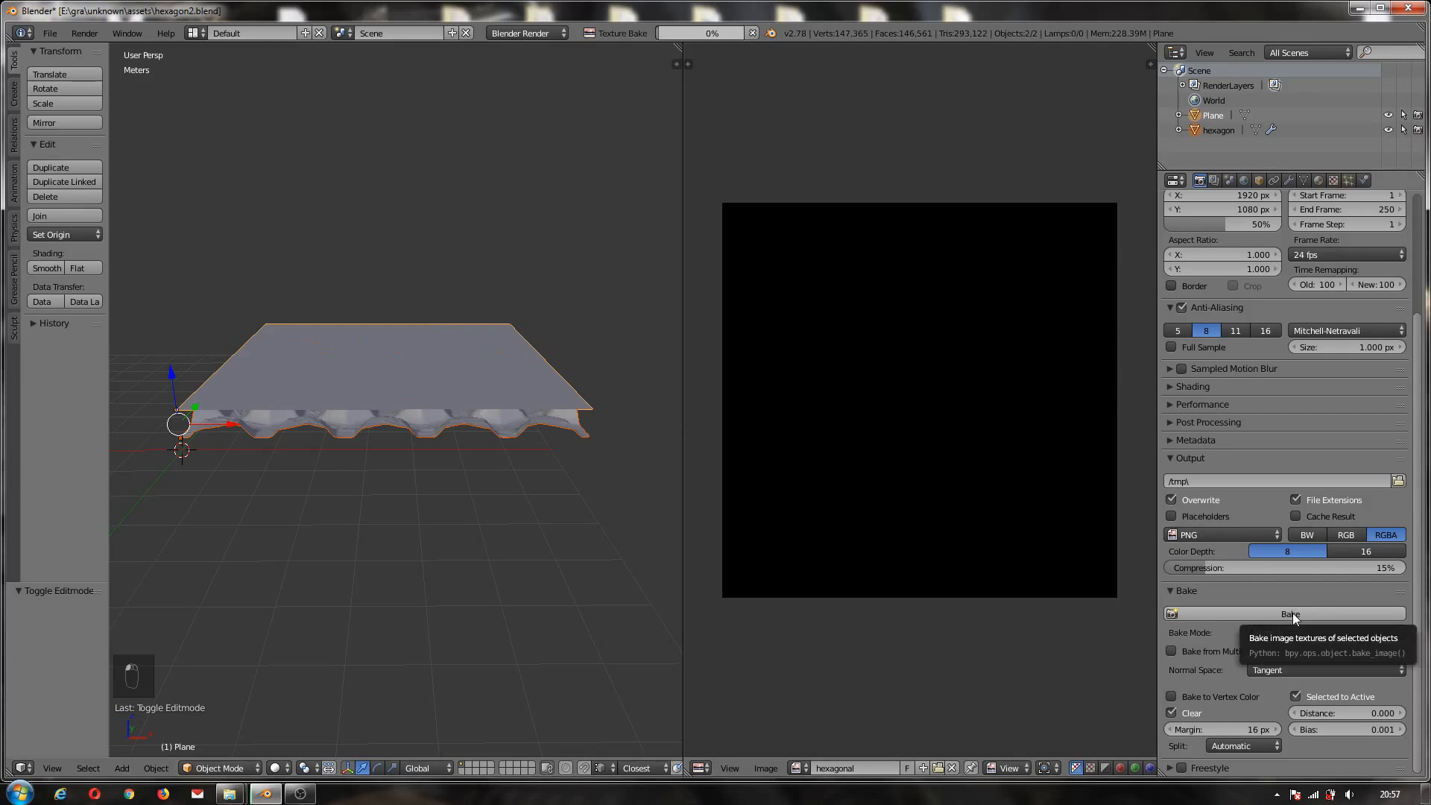